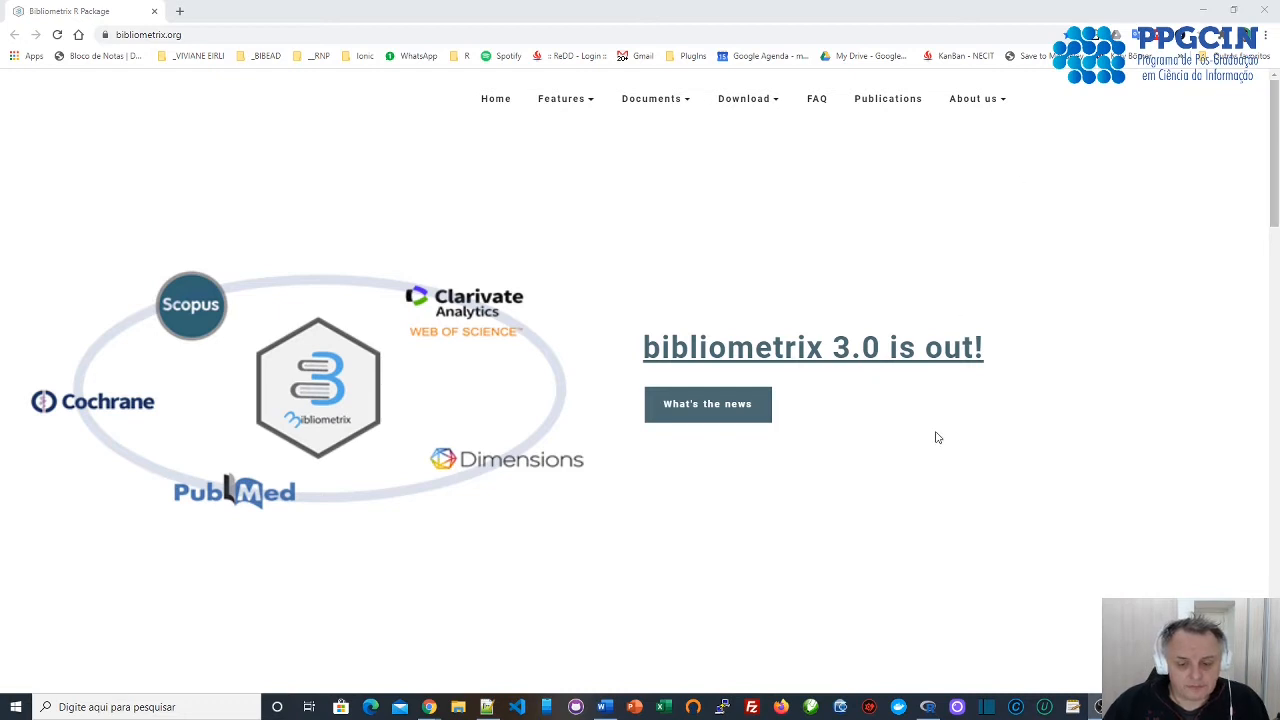
Switch to the RGui console and write install.packages("bibliometrix") at the prompt without running it.
{"action": "left_click", "coordinate": [933, 710]}
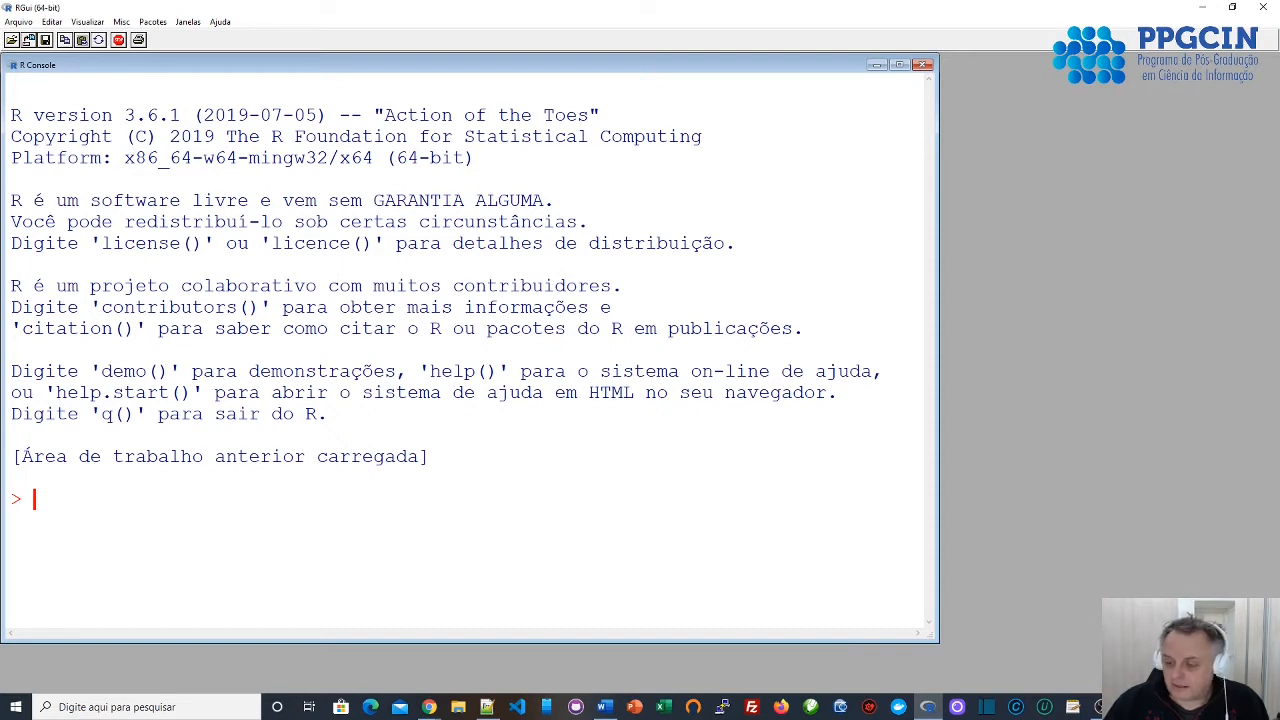
{"action": "key", "text": "alt+Tab"}
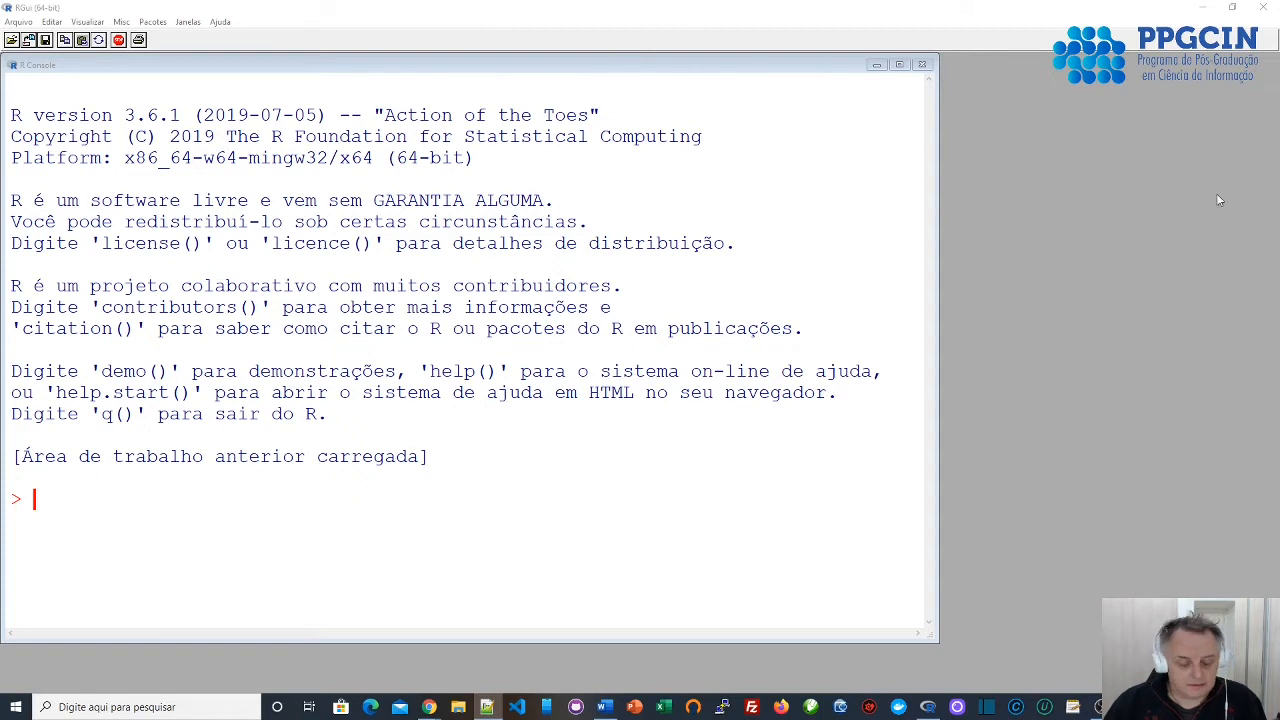
{"action": "left_click", "coordinate": [72, 506]}
{"action": "type", "text": "install.packages(\"bibliometrix\")"}
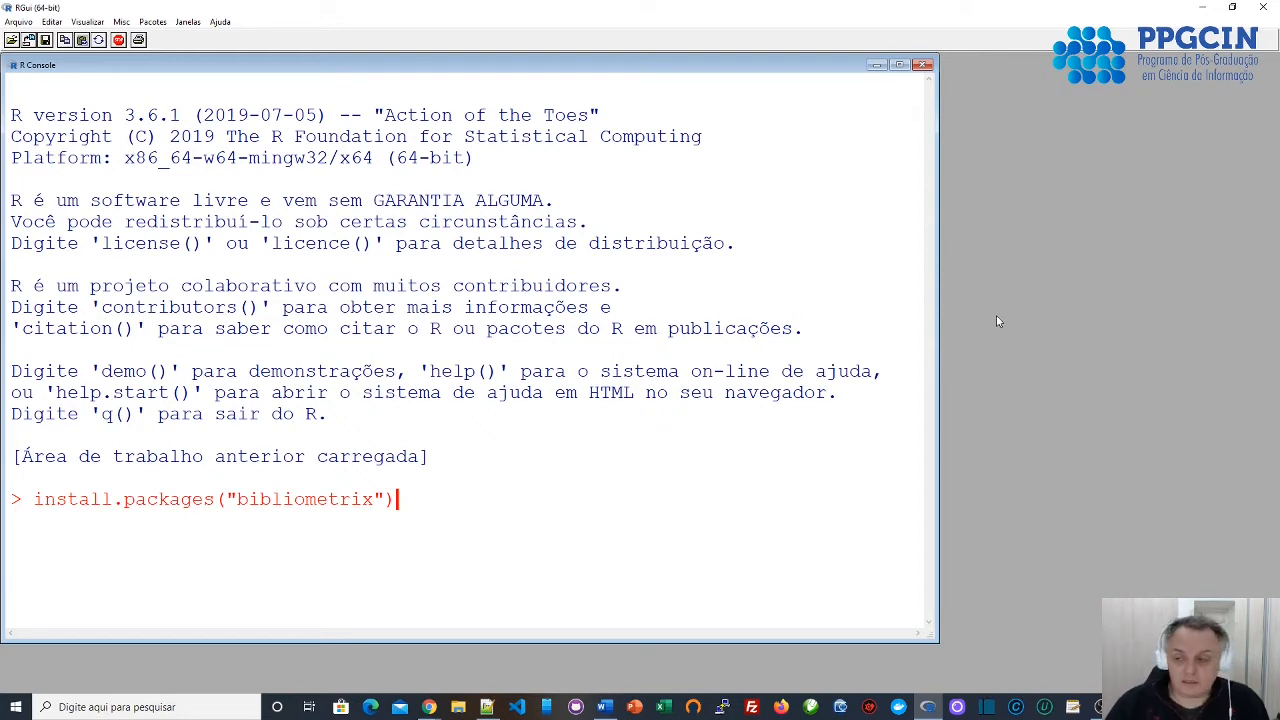
Replace the pending console command with library("bibliometrix") and run it to load the package.
{"action": "key", "text": "alt+Tab"}
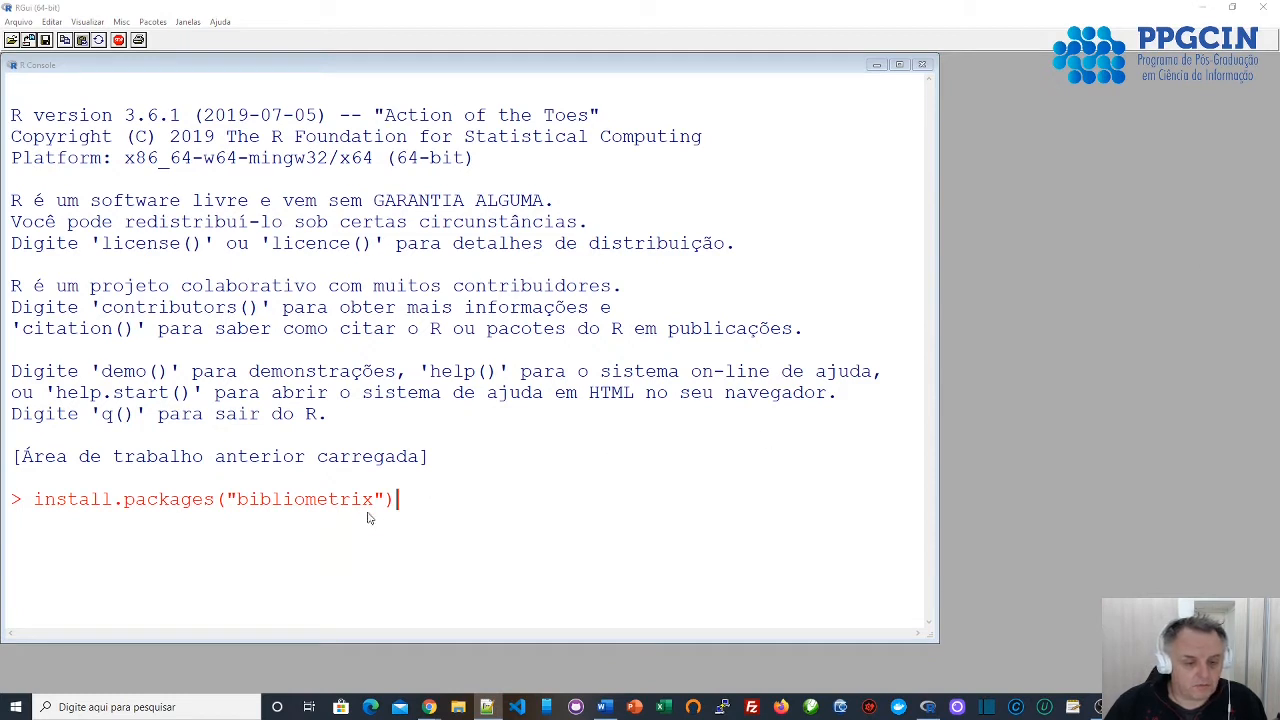
{"action": "left_click_drag", "start_coordinate": [400, 503], "coordinate": [34, 500]}
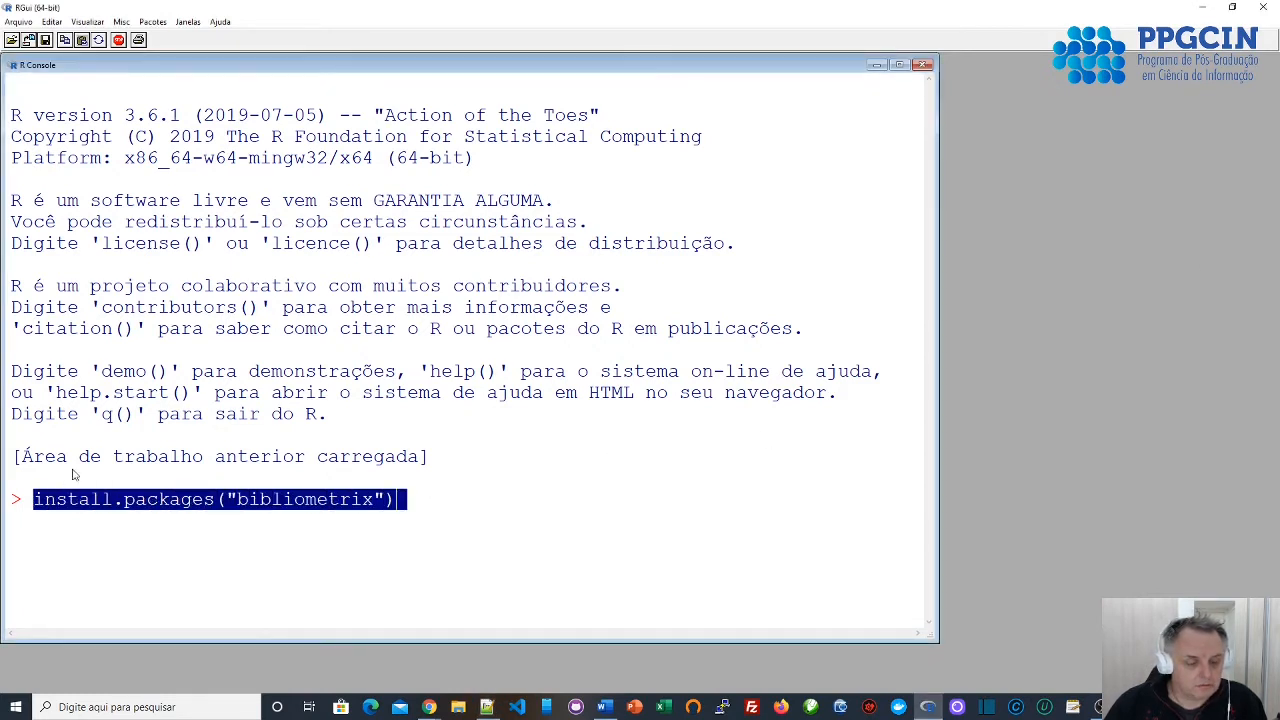
{"action": "type", "text": "library(\"bibliometrix\")"}
{"action": "key", "text": "Return"}
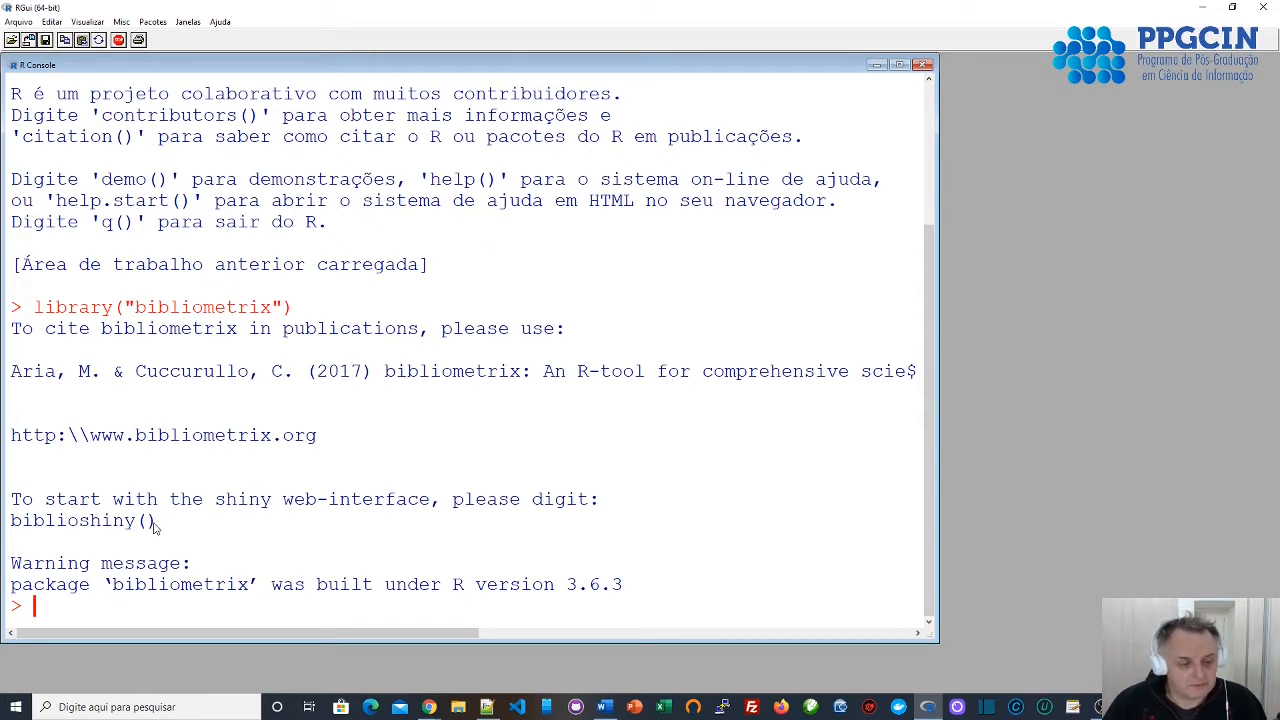
Run biblioshiny() in the R console to launch the shiny web interface in the browser.
{"action": "left_click_drag", "start_coordinate": [152, 521], "coordinate": [19, 533]}
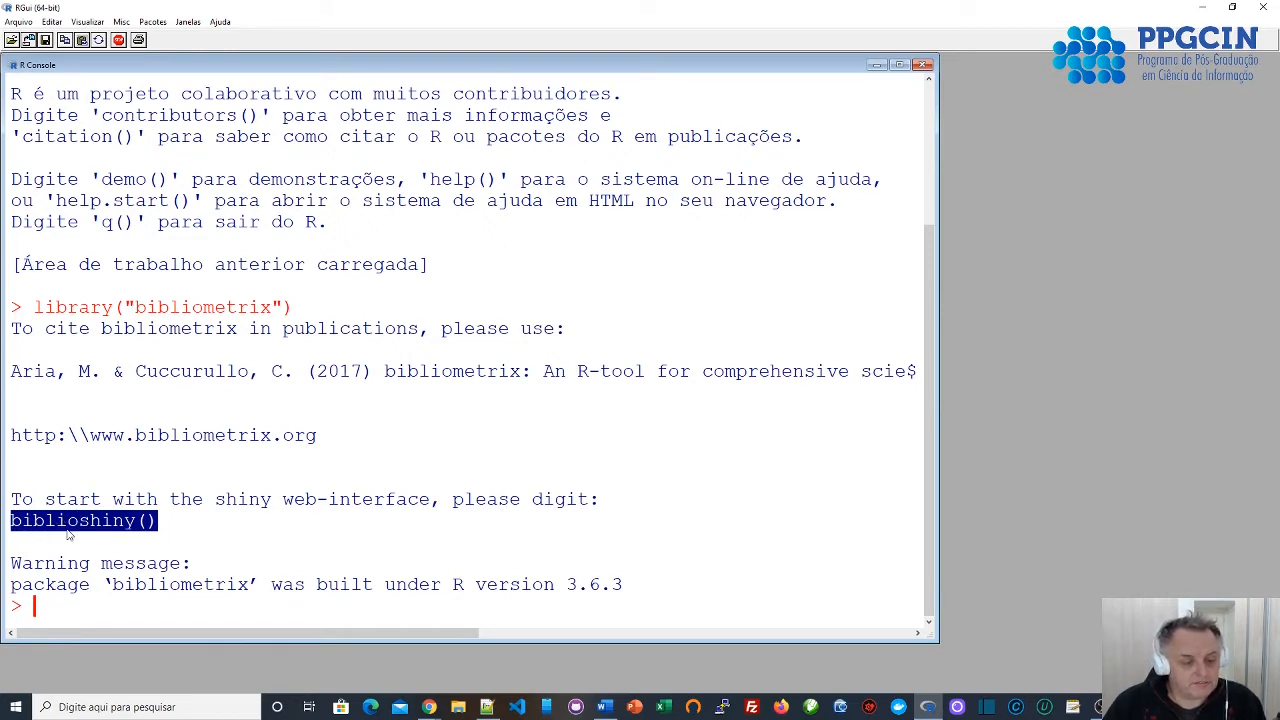
{"action": "left_click", "coordinate": [52, 602]}
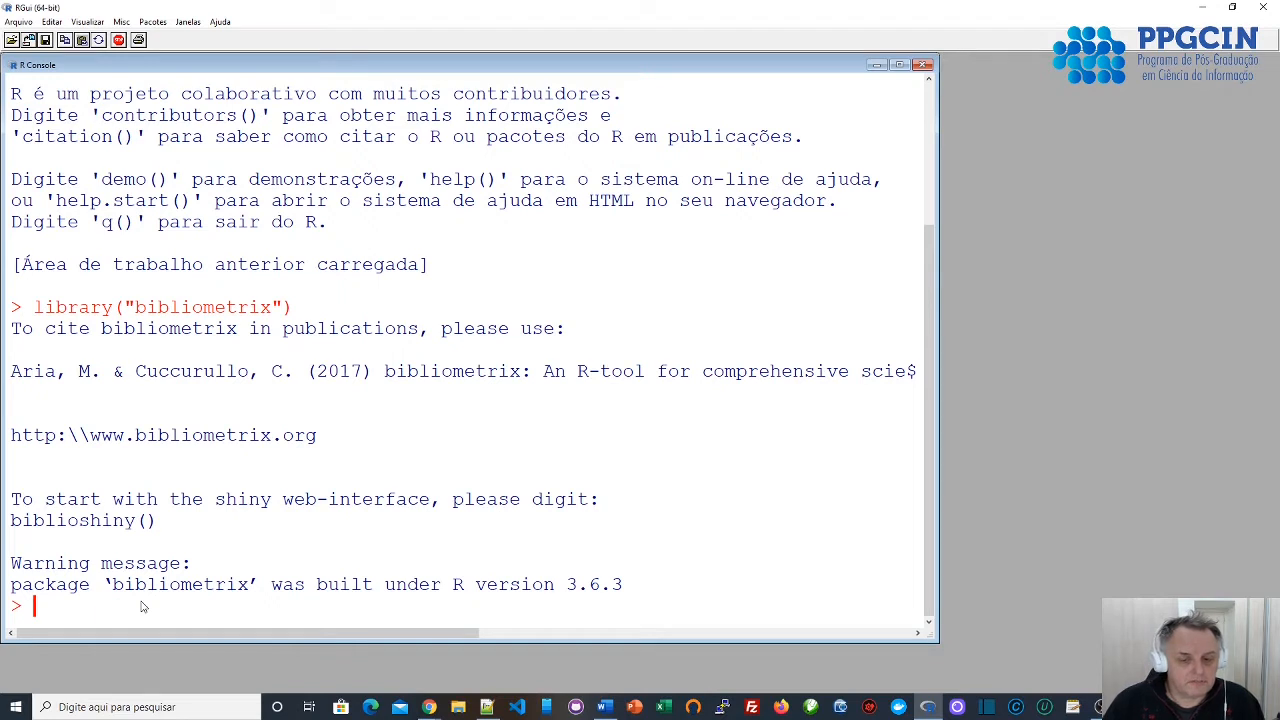
{"action": "type", "text": "biblioshiny()"}
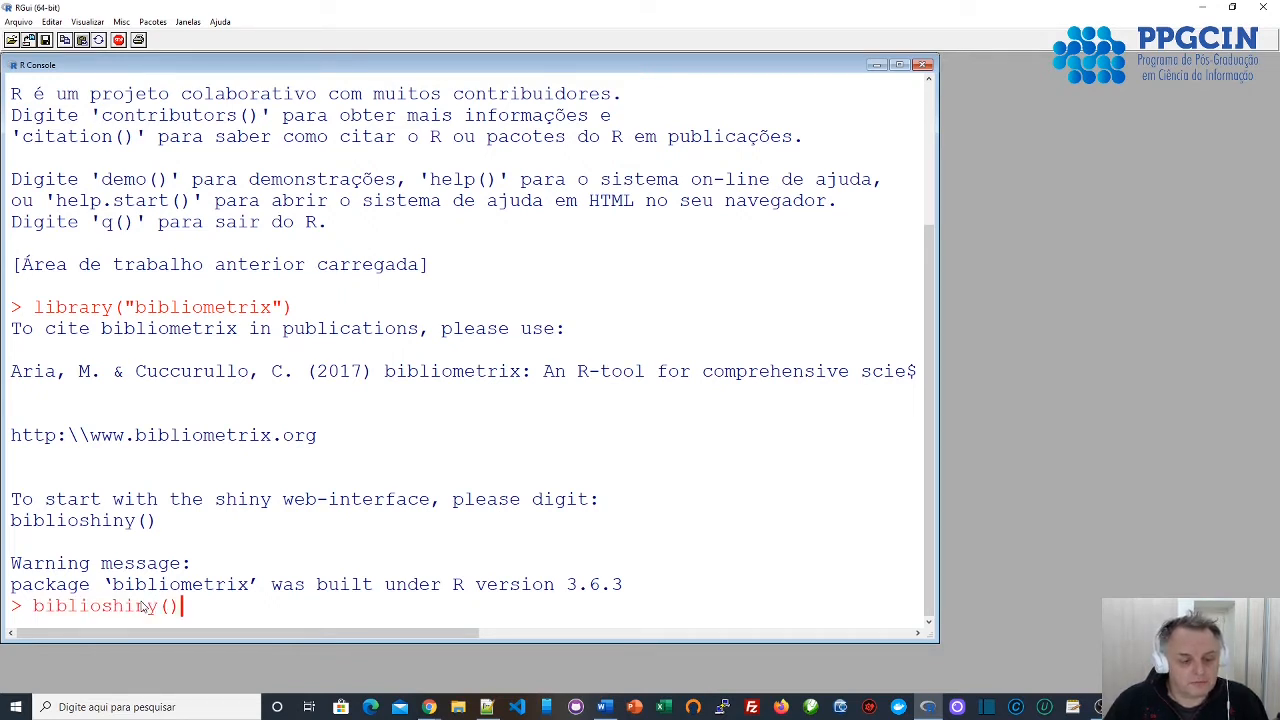
{"action": "key", "text": "Return"}
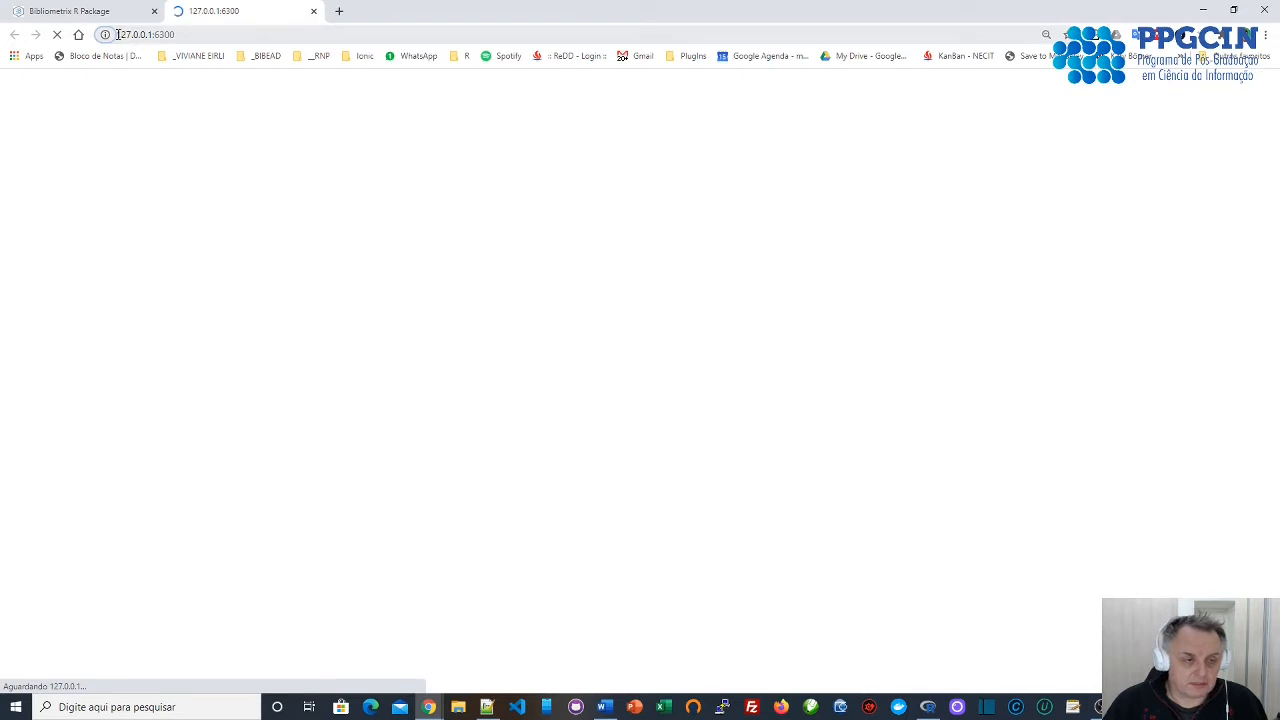
{"action": "left_click_drag", "start_coordinate": [116, 34], "coordinate": [177, 34]}
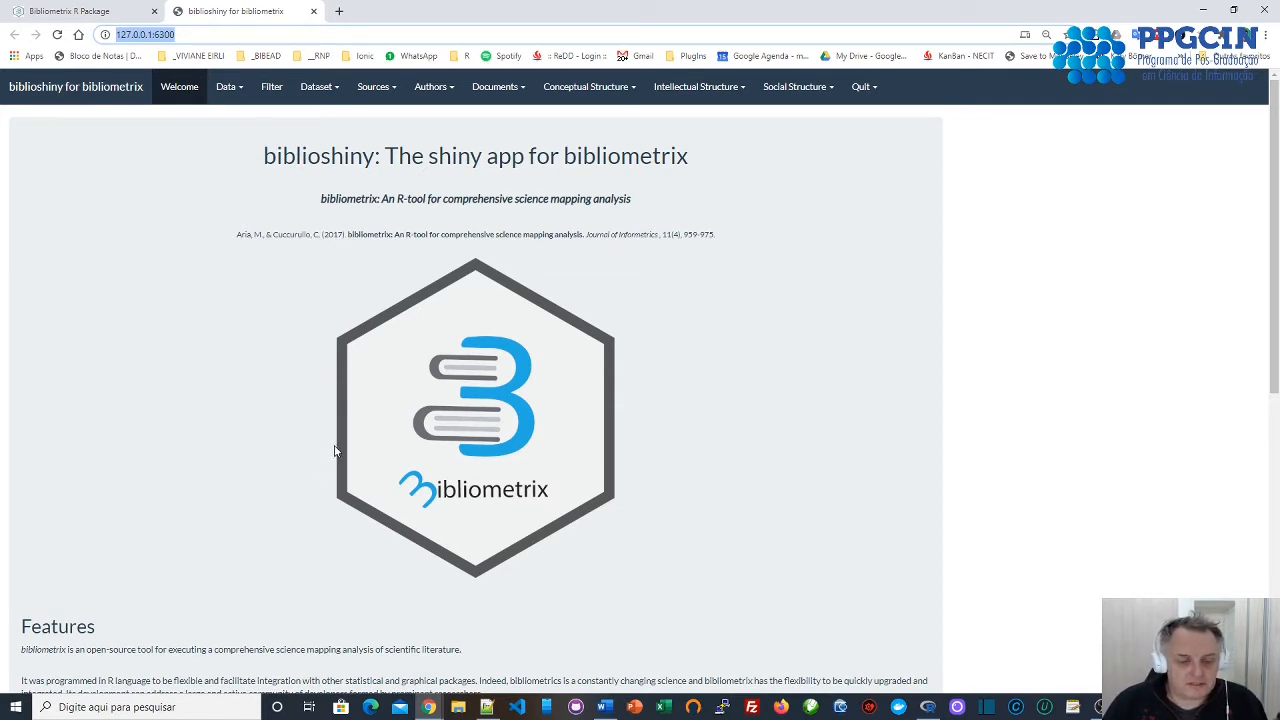
Open the file import page, choose Import raw file(s) and set the database to Scopus.
{"action": "left_click", "coordinate": [231, 90]}
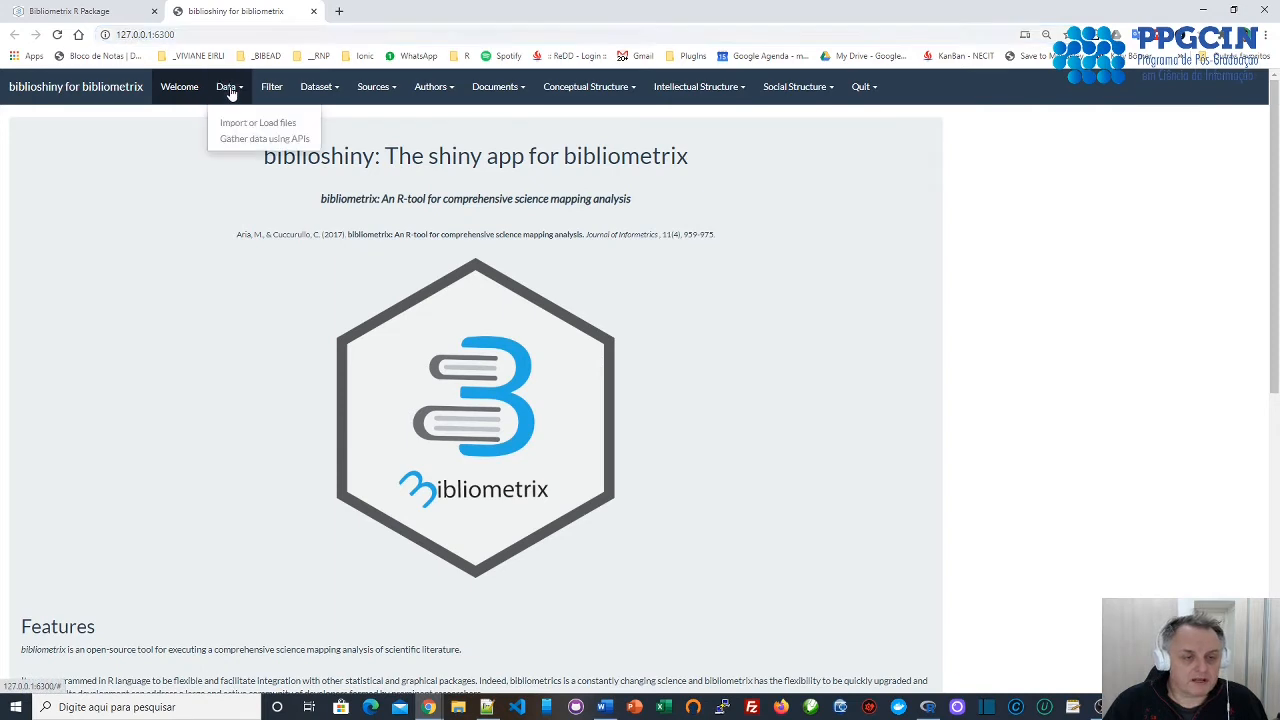
{"action": "left_click", "coordinate": [239, 124]}
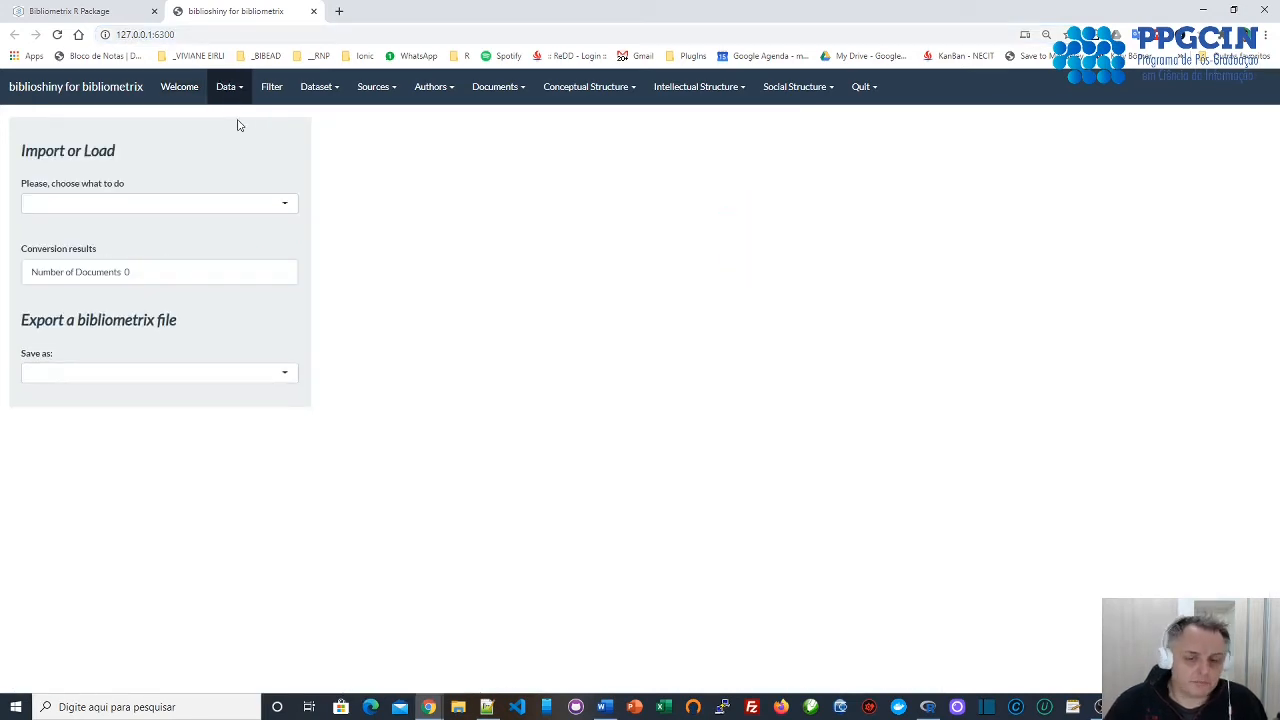
{"action": "left_click", "coordinate": [285, 205]}
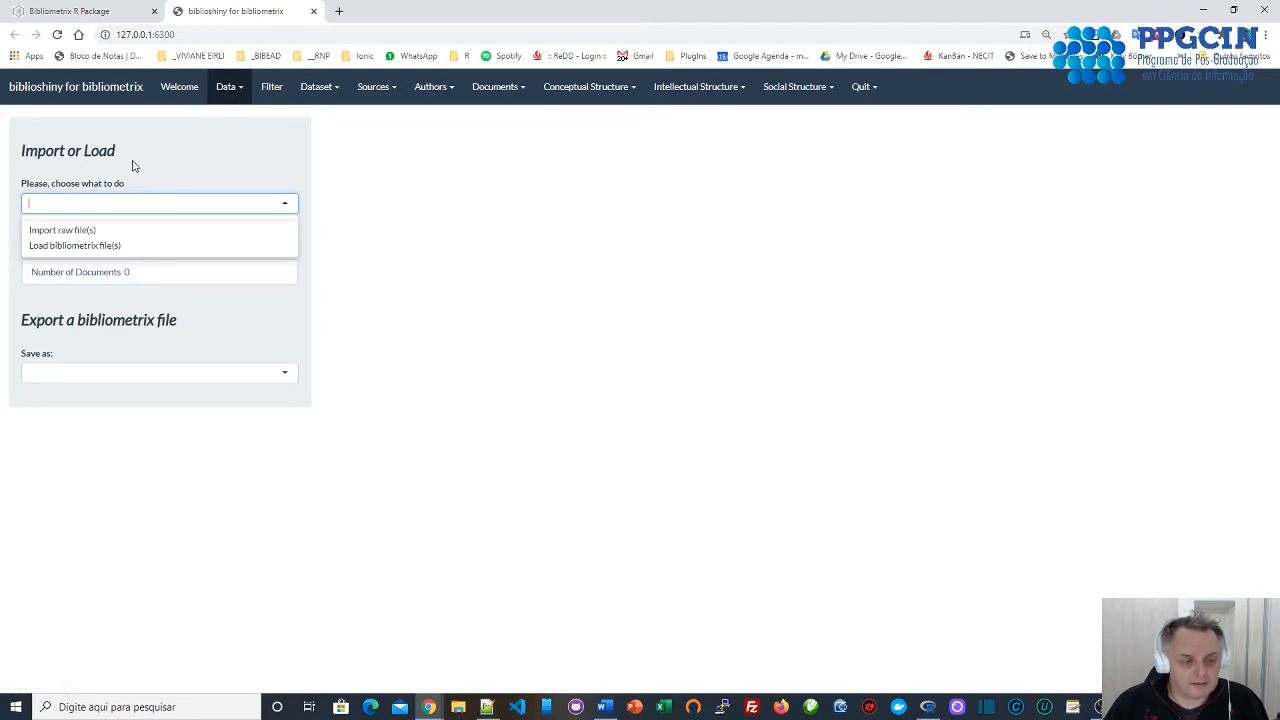
{"action": "left_click", "coordinate": [60, 231]}
{"action": "left_click", "coordinate": [174, 253]}
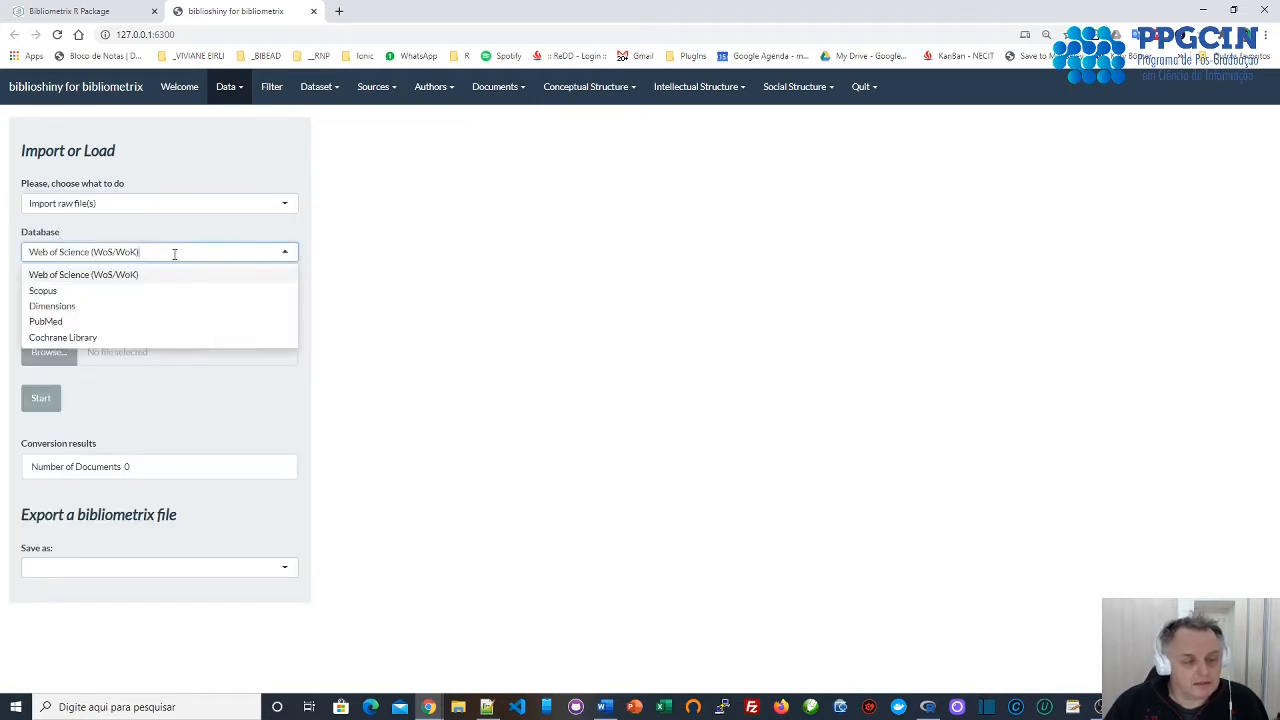
{"action": "left_click", "coordinate": [61, 291]}
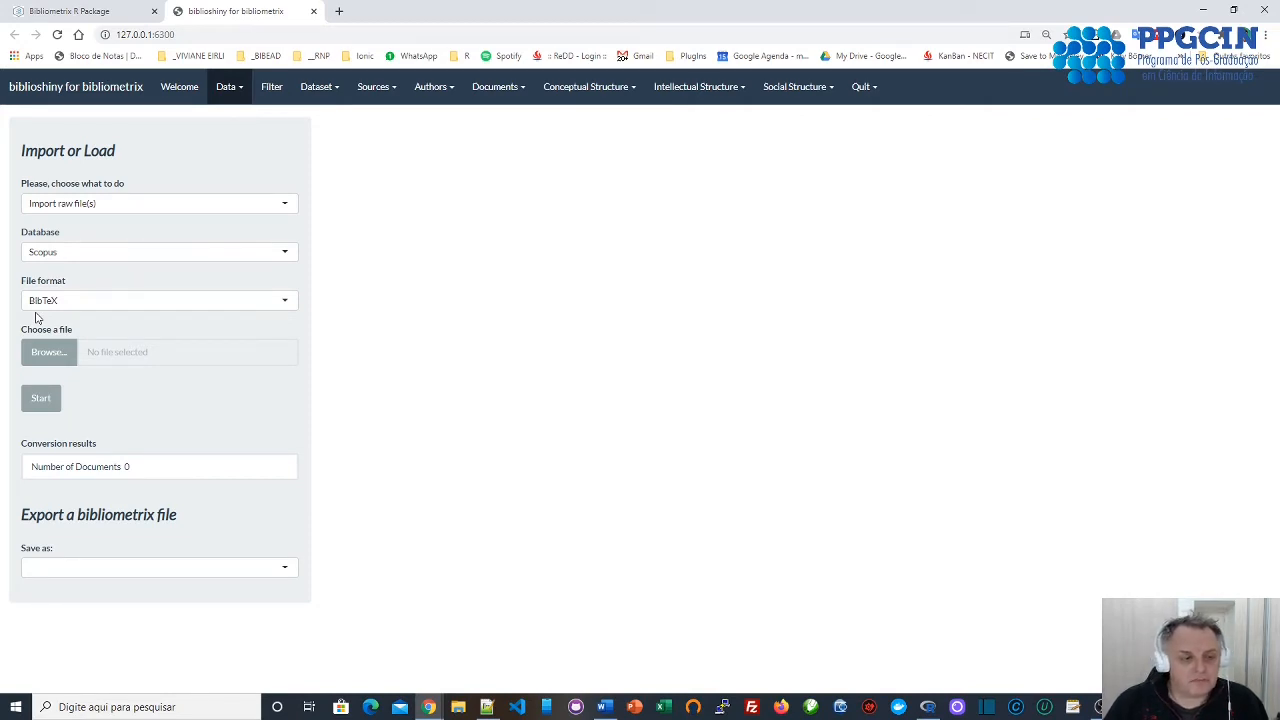
Upload dados2.bib from the Aula EMI folder as the source file and start its conversion.
{"action": "left_click", "coordinate": [44, 359]}
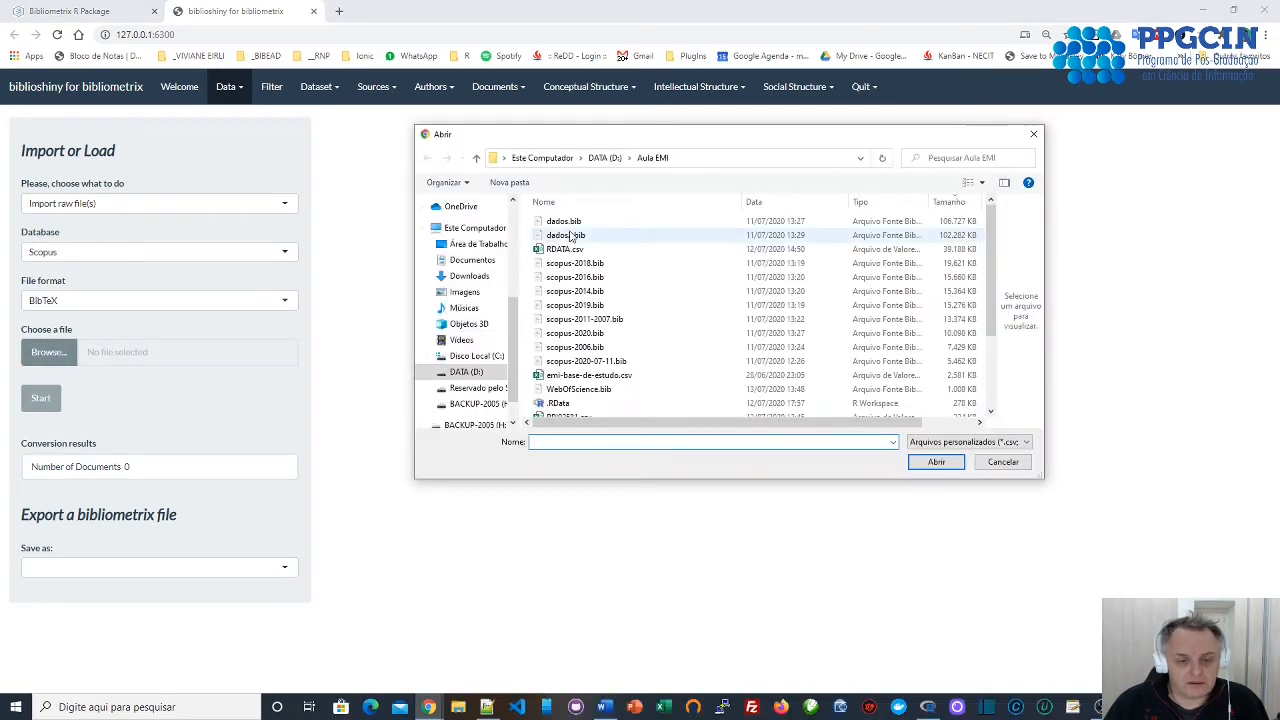
{"action": "left_click", "coordinate": [572, 235]}
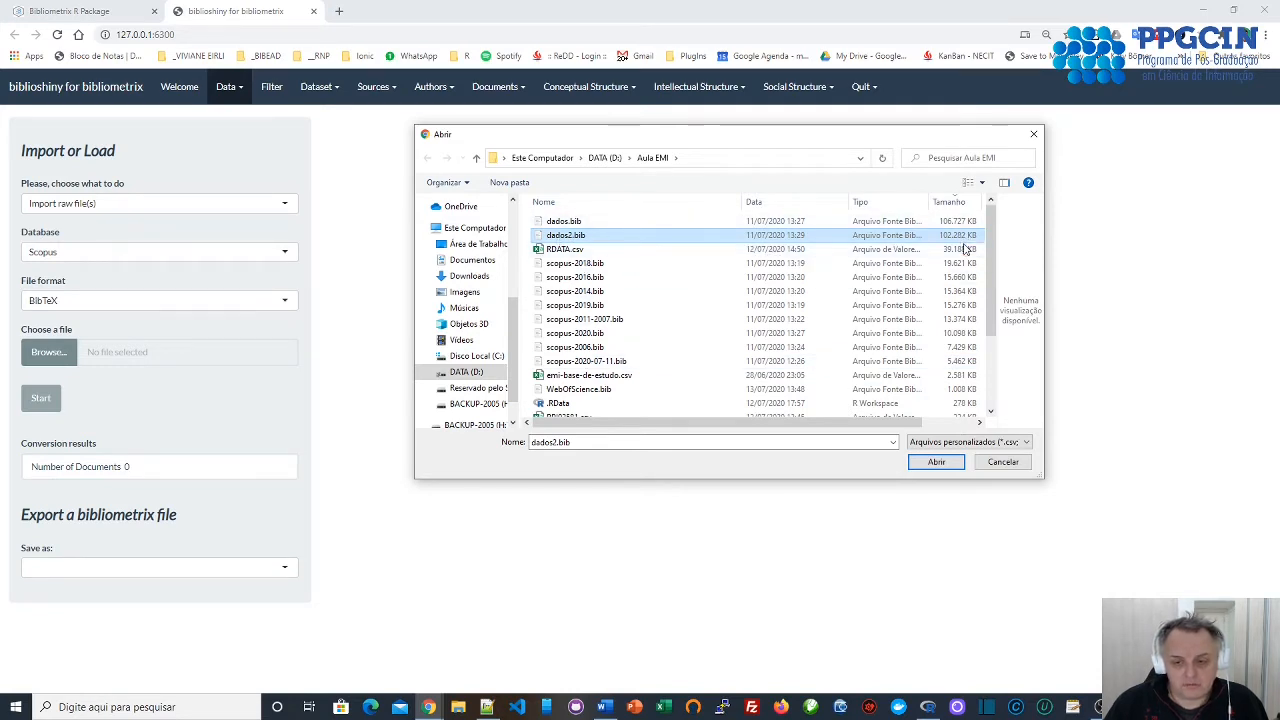
{"action": "left_click", "coordinate": [936, 462]}
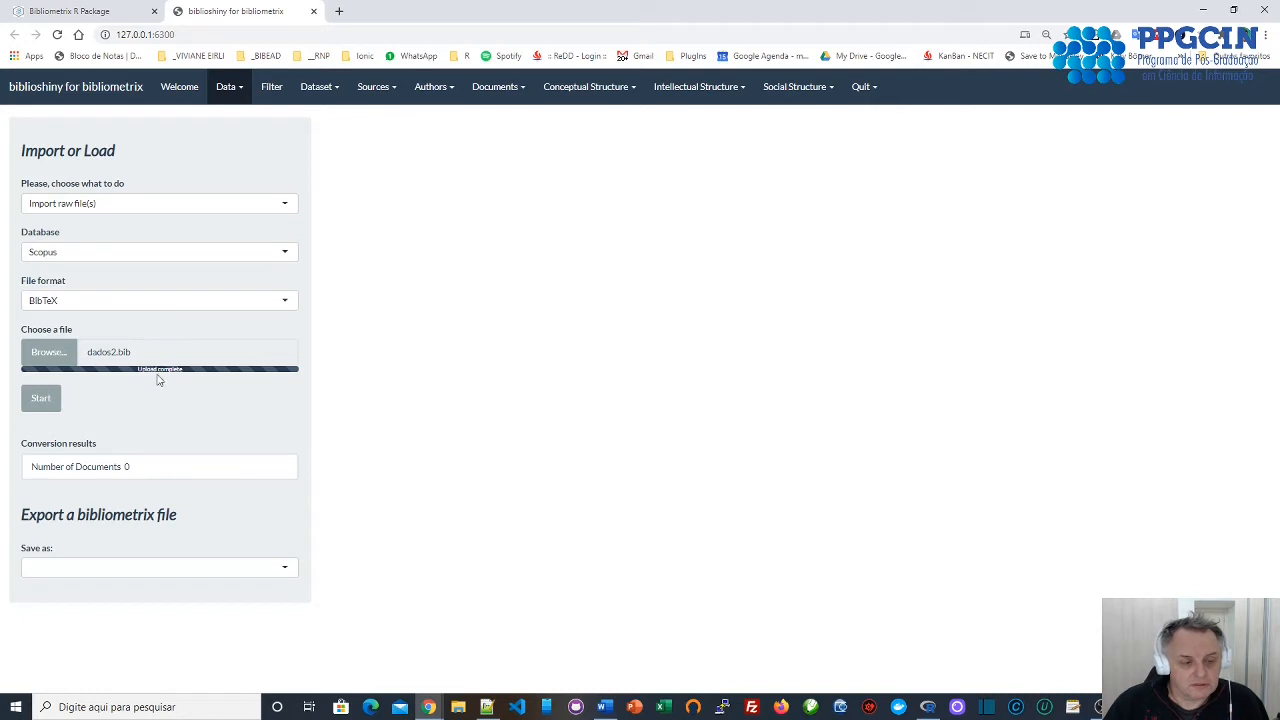
{"action": "left_click", "coordinate": [36, 402]}
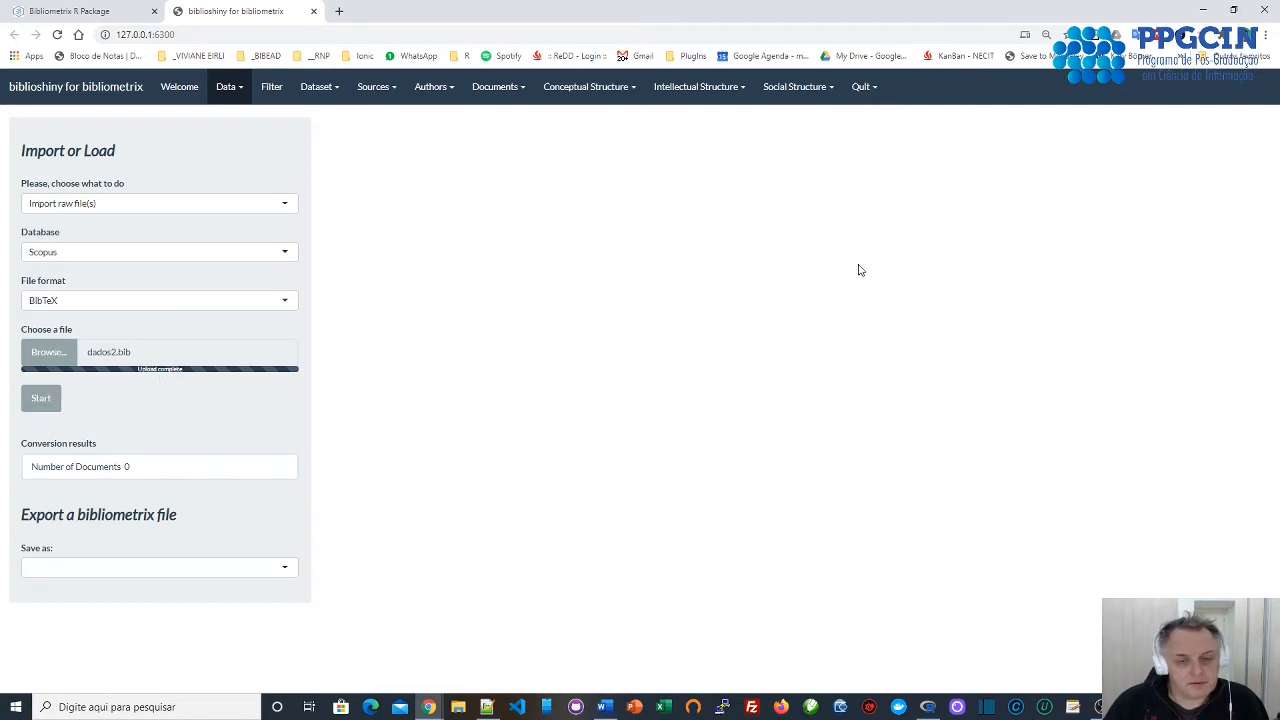
{"action": "left_click", "coordinate": [41, 401]}
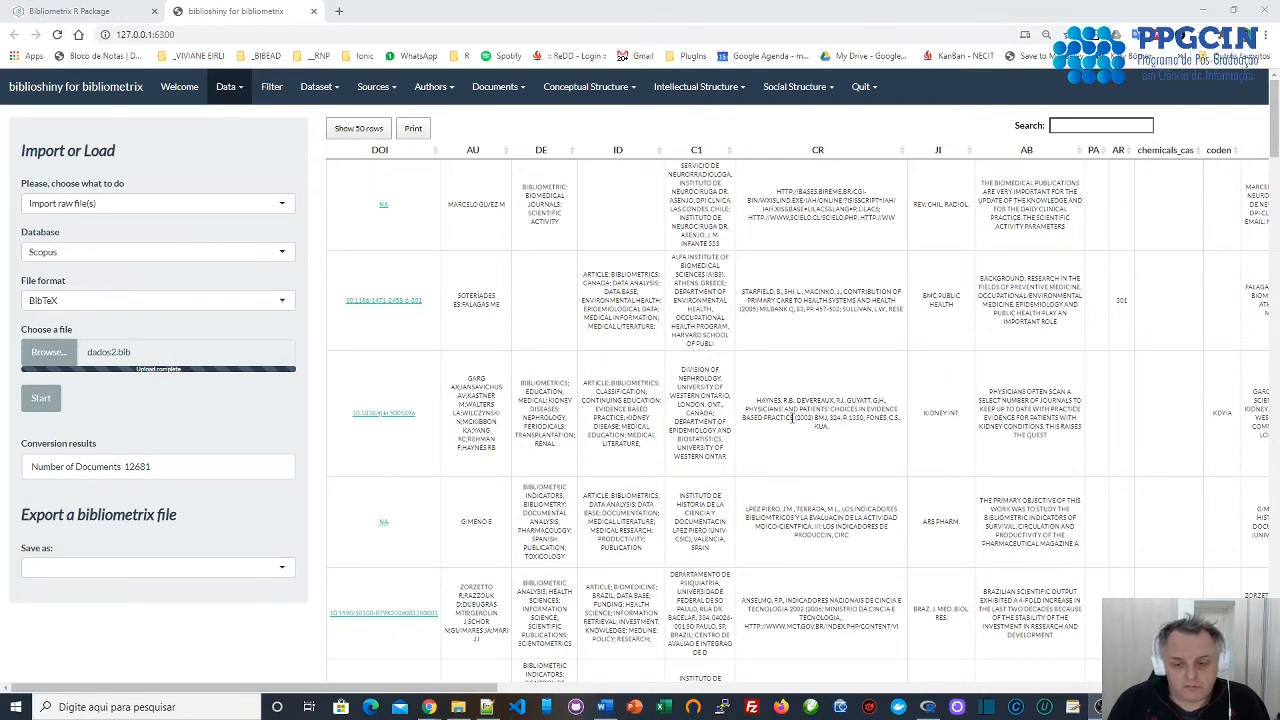
{"action": "scroll", "coordinate": [1040, 490], "scroll_direction": "down", "scroll_amount": 5}
{"action": "scroll", "coordinate": [993, 460], "scroll_direction": "up", "scroll_amount": 4}
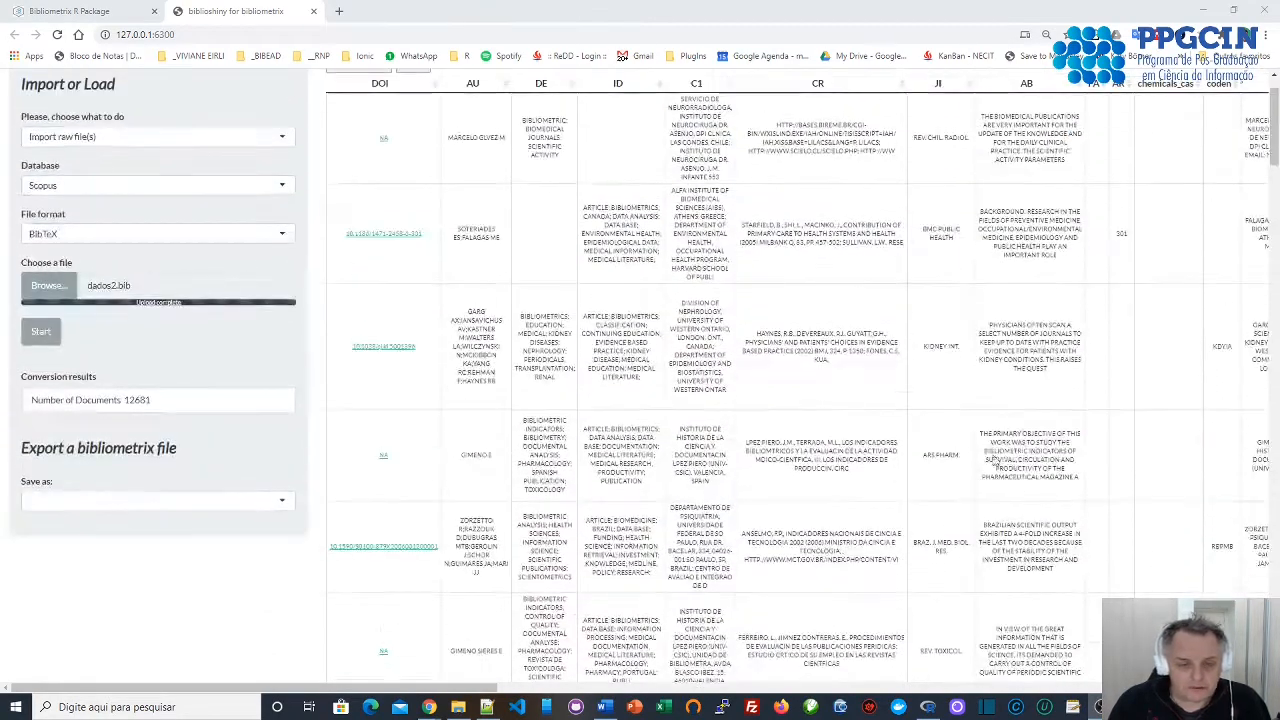
{"action": "scroll", "coordinate": [993, 460], "scroll_direction": "up", "scroll_amount": 1}
{"action": "mouse_move", "coordinate": [421, 711]}
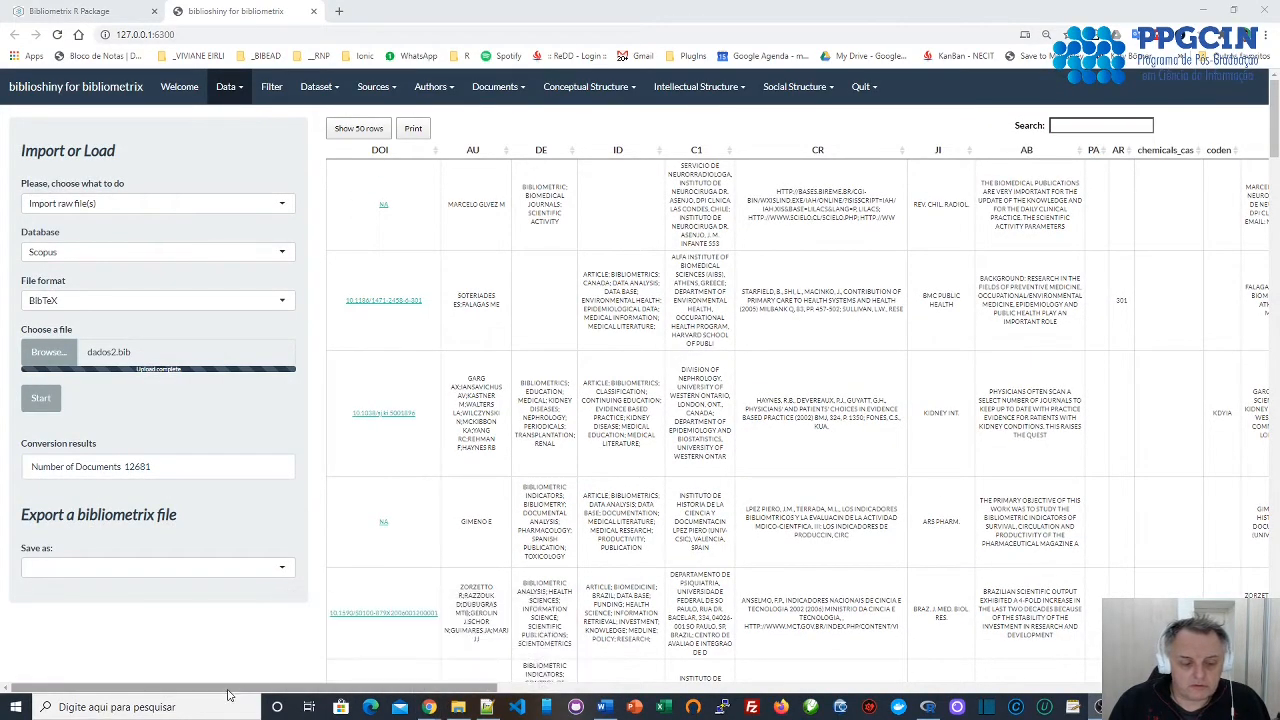
{"action": "left_click_drag", "start_coordinate": [228, 690], "coordinate": [130, 688]}
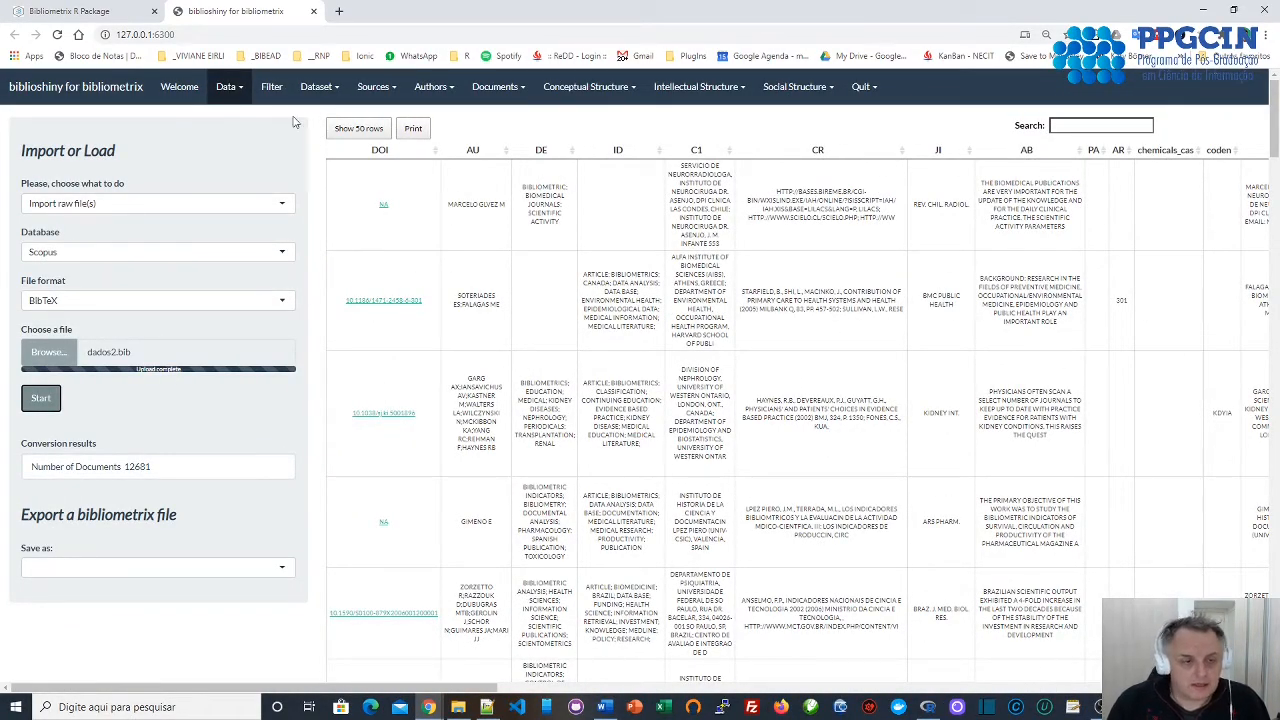
Filter the collection by document type, removing every type except ARTICLE, and apply the filter.
{"action": "left_click", "coordinate": [274, 89]}
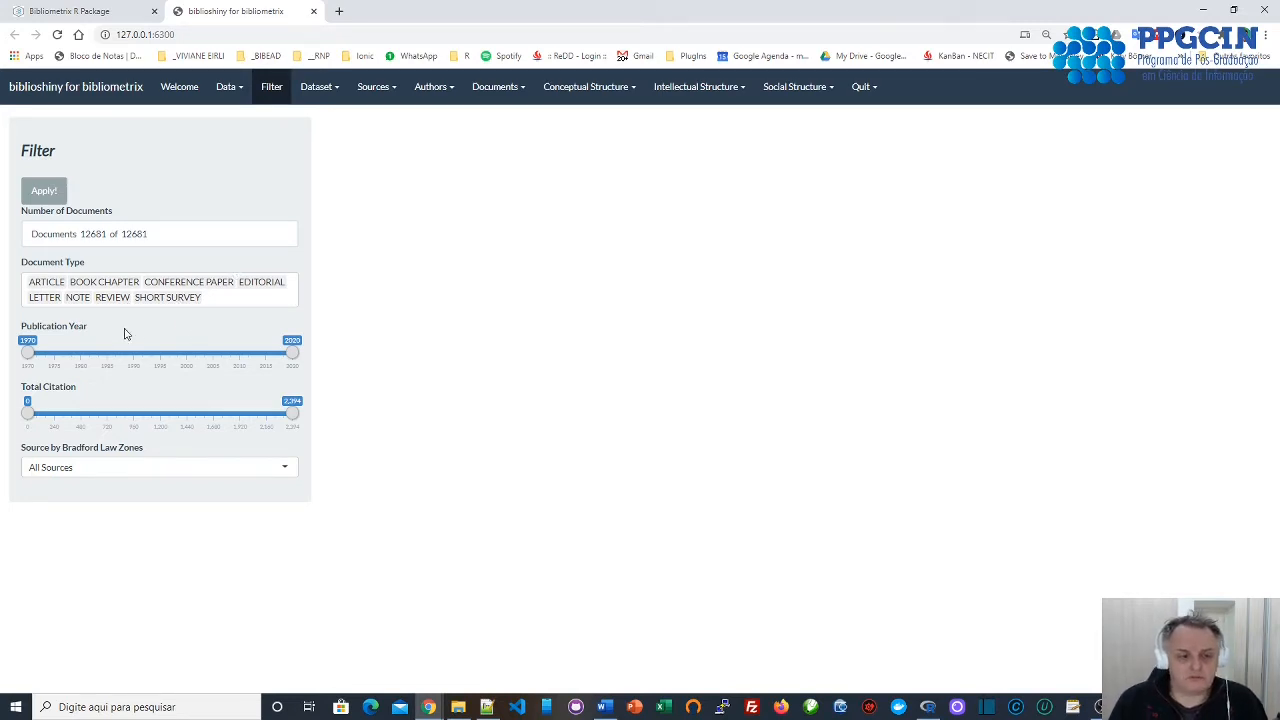
{"action": "left_click", "coordinate": [88, 285]}
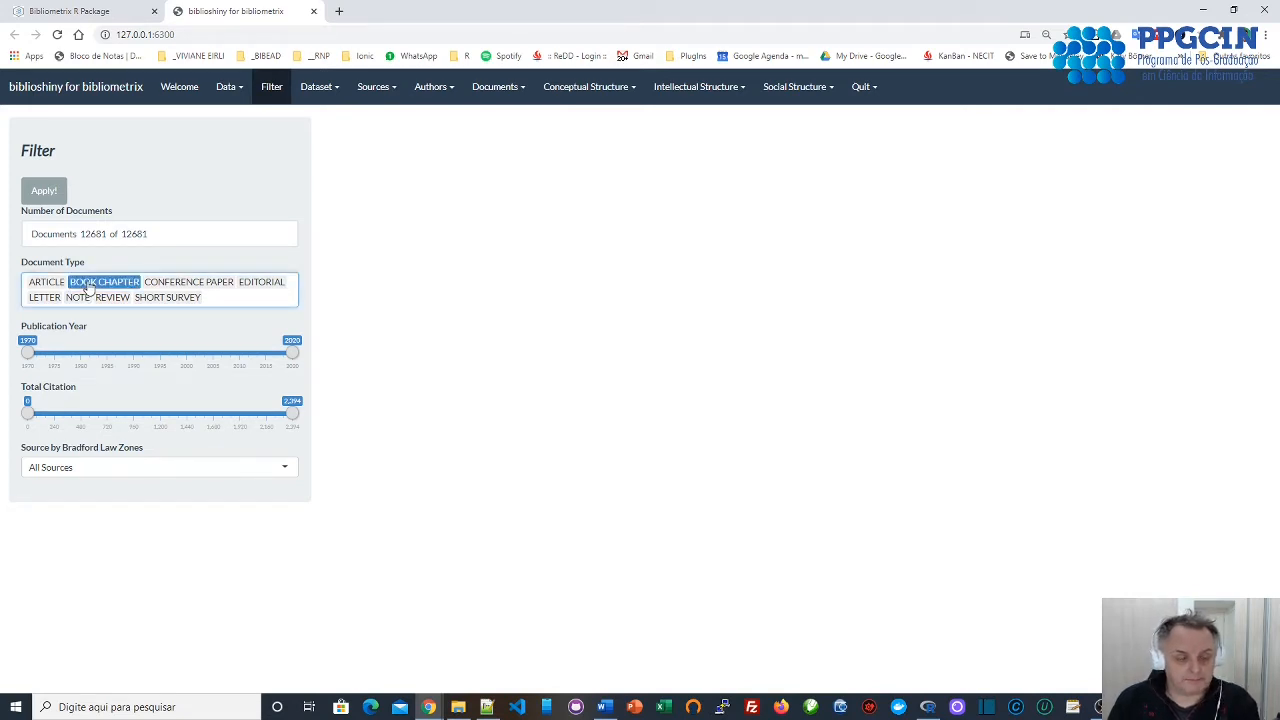
{"action": "key", "text": "Delete"}
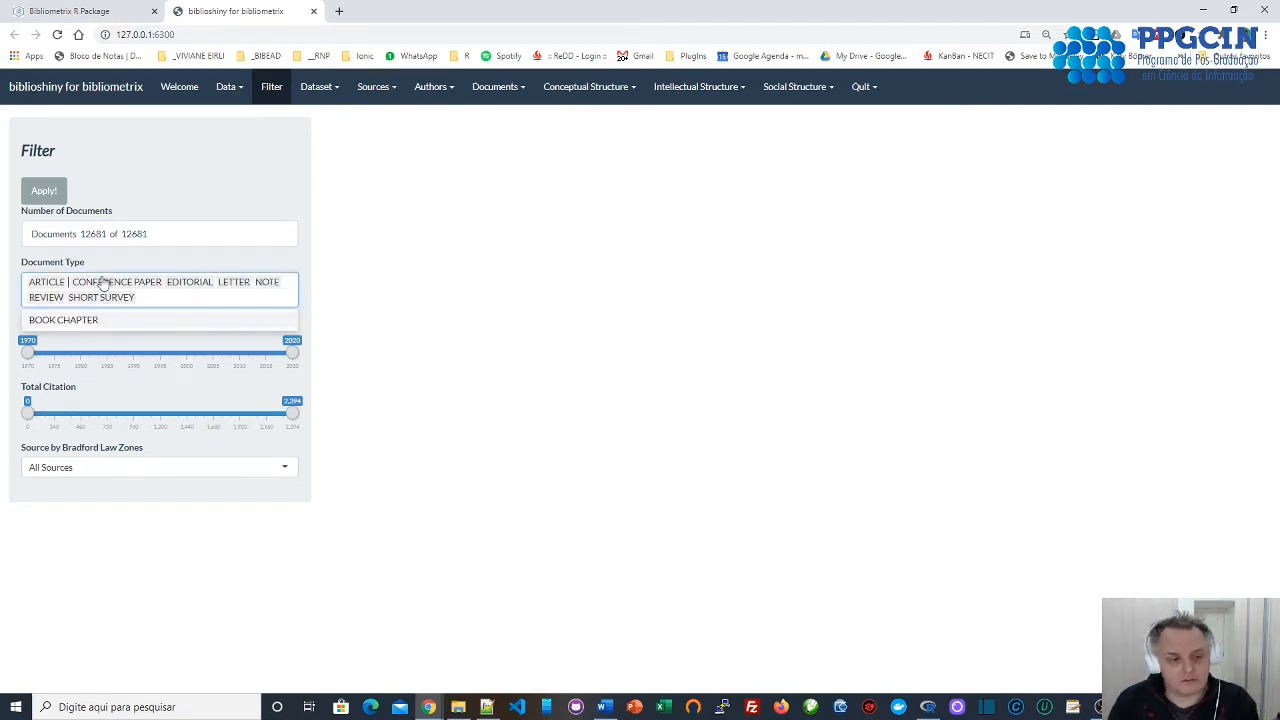
{"action": "left_click", "coordinate": [118, 284]}
{"action": "key", "text": "Delete"}
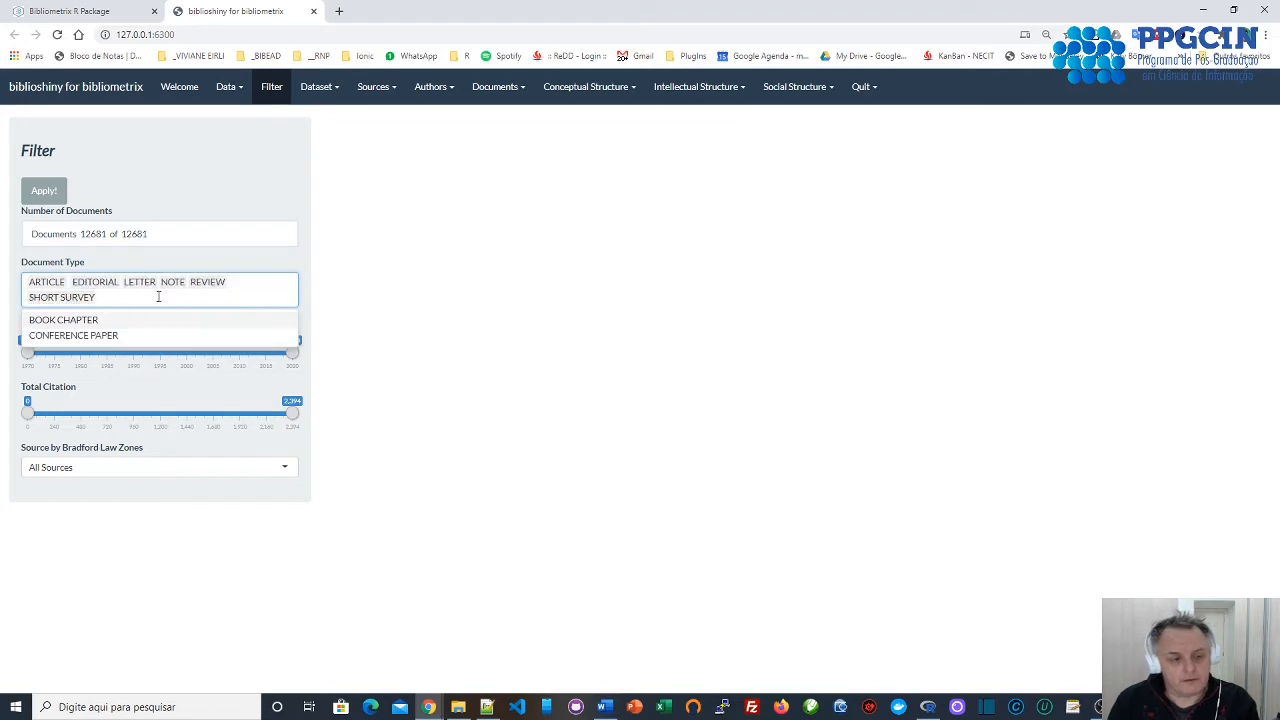
{"action": "left_click", "coordinate": [98, 283]}
{"action": "key", "text": "Delete"}
{"action": "left_click", "coordinate": [101, 286]}
{"action": "key", "text": "Delete"}
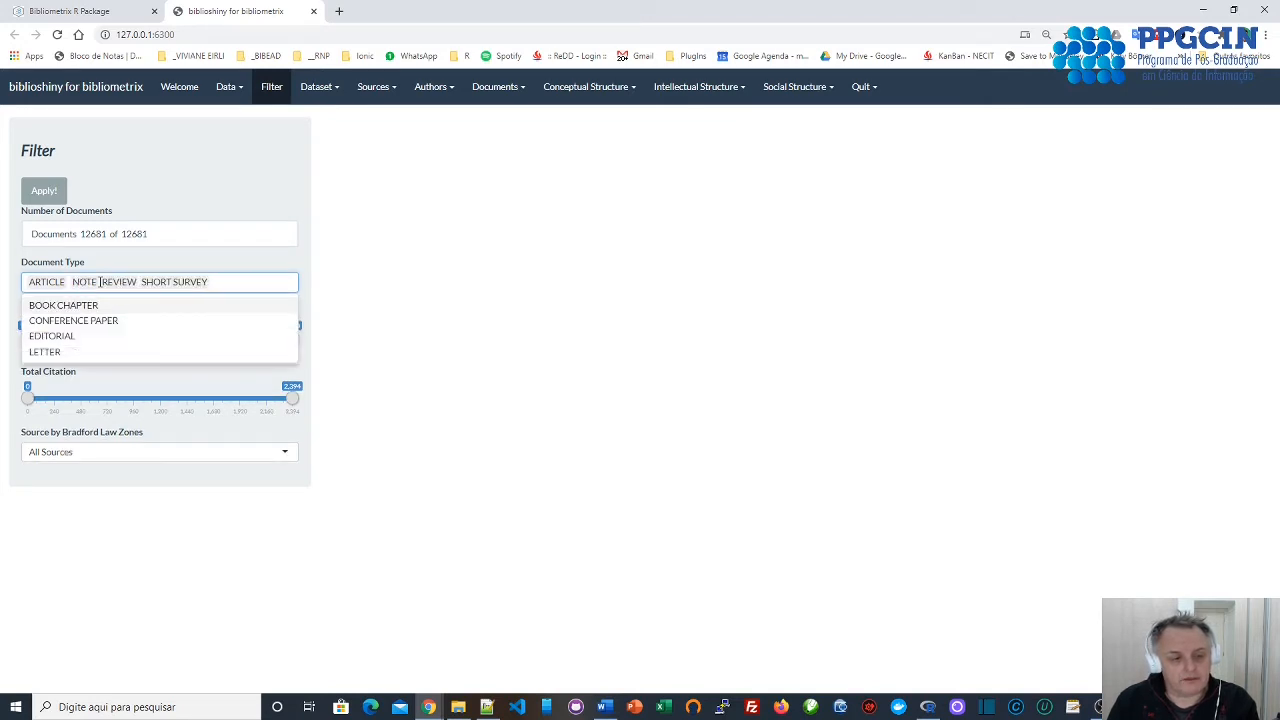
{"action": "left_click", "coordinate": [82, 286]}
{"action": "key", "text": "Delete"}
{"action": "left_click", "coordinate": [85, 286]}
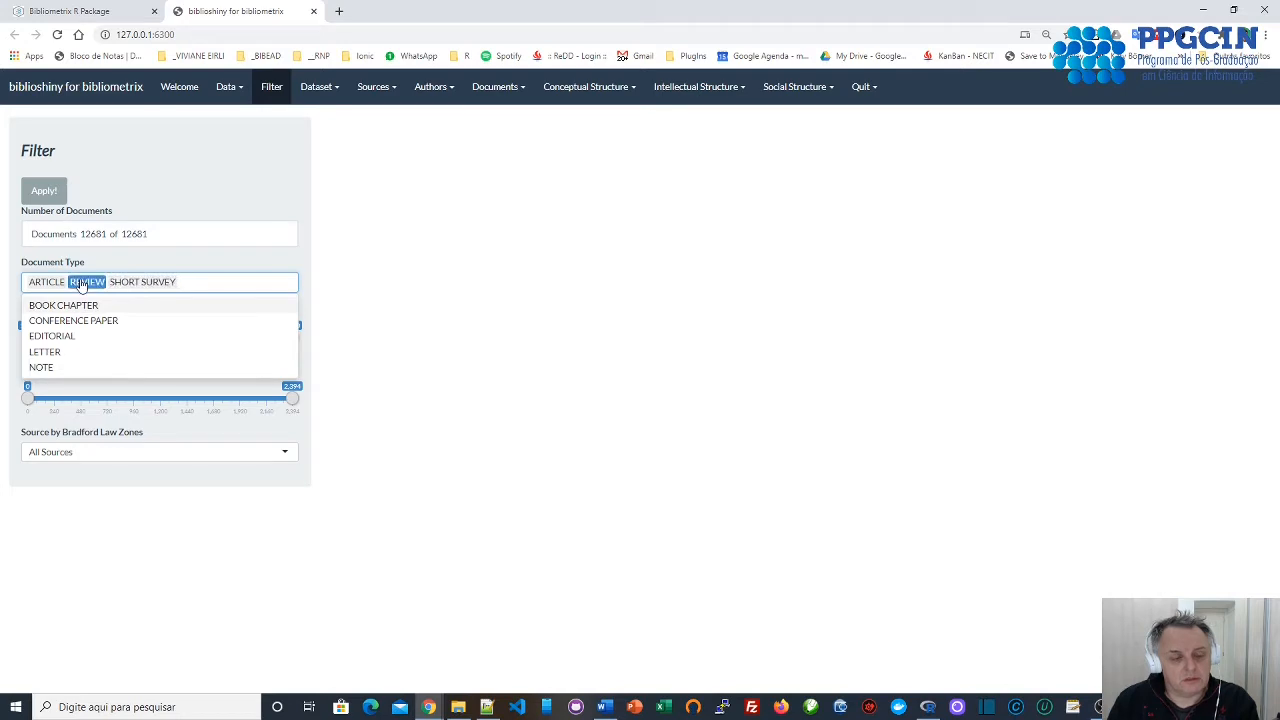
{"action": "key", "text": "Delete"}
{"action": "left_click", "coordinate": [86, 283]}
{"action": "key", "text": "Delete"}
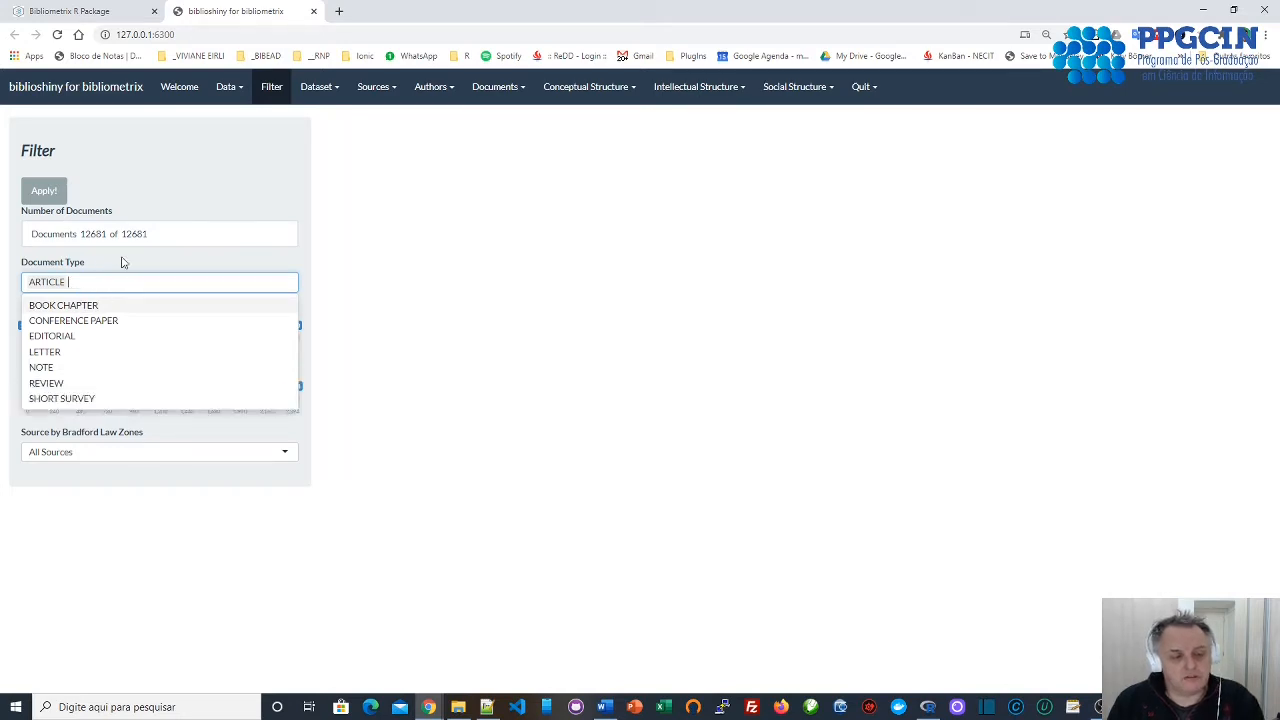
{"action": "left_click", "coordinate": [132, 263]}
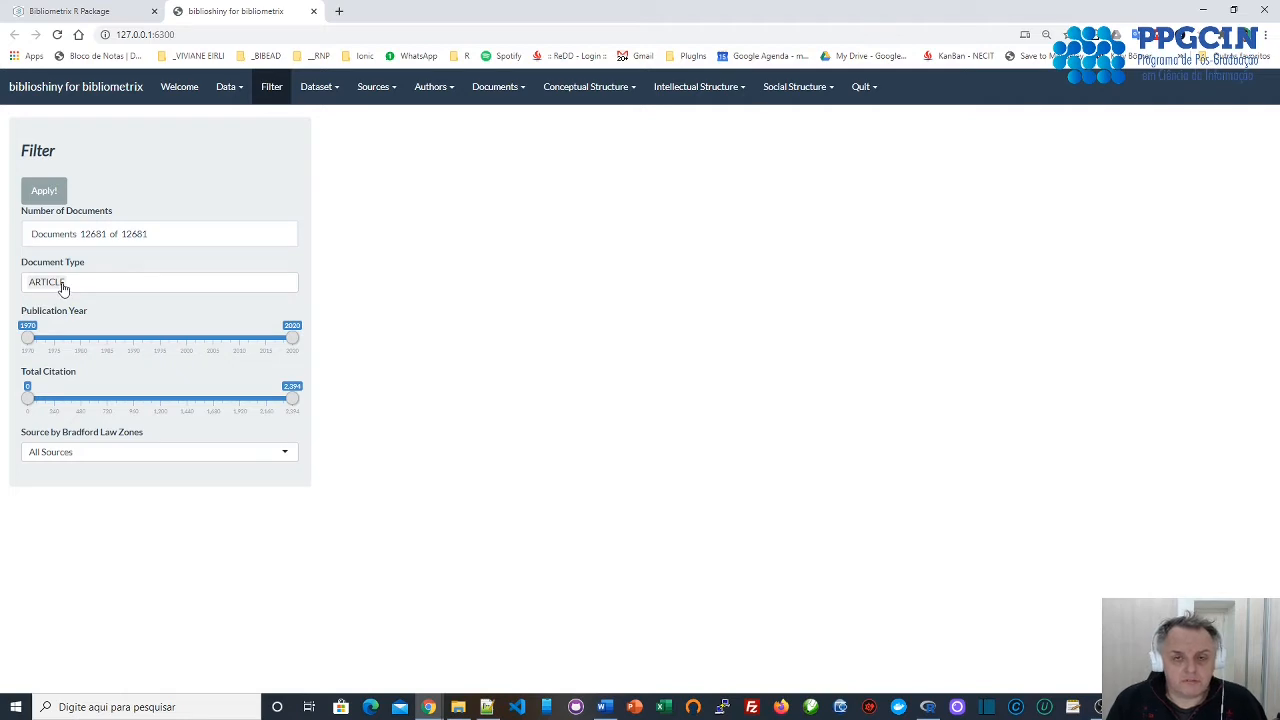
{"action": "left_click", "coordinate": [38, 195]}
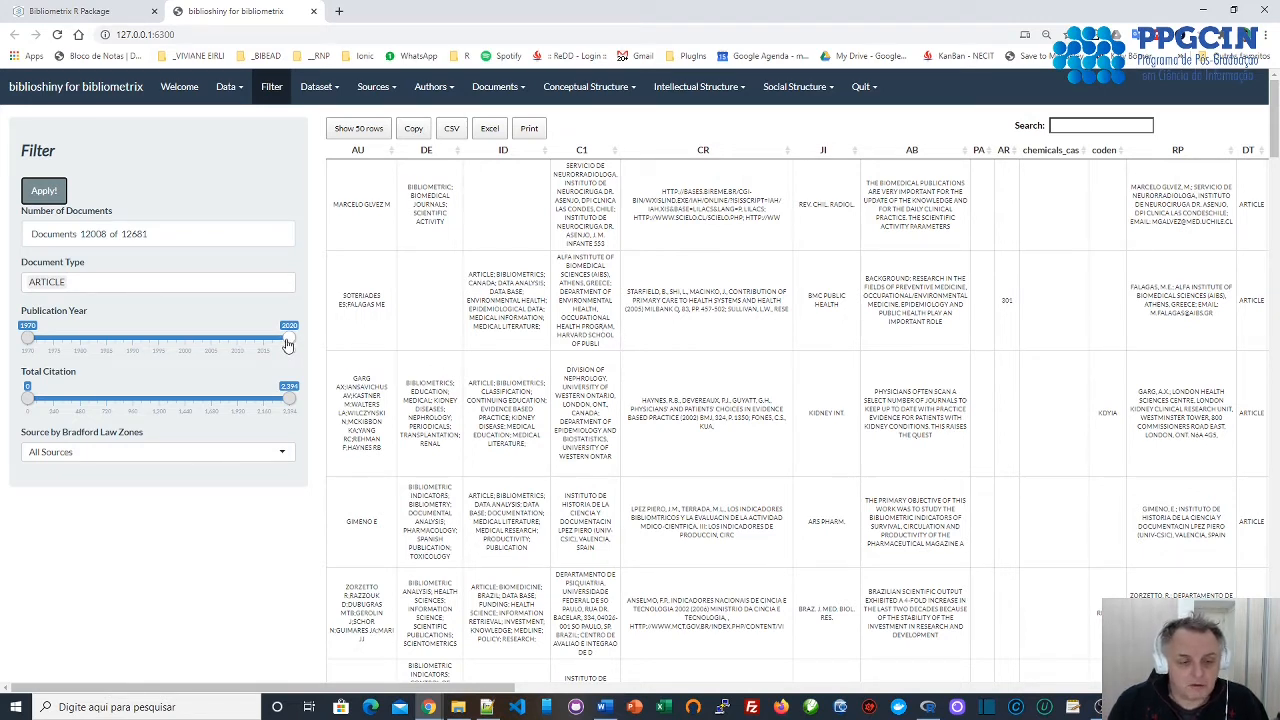
Set the upper limit of the publication year filter to 2019 and apply it.
{"action": "left_click_drag", "start_coordinate": [288, 345], "coordinate": [284, 343]}
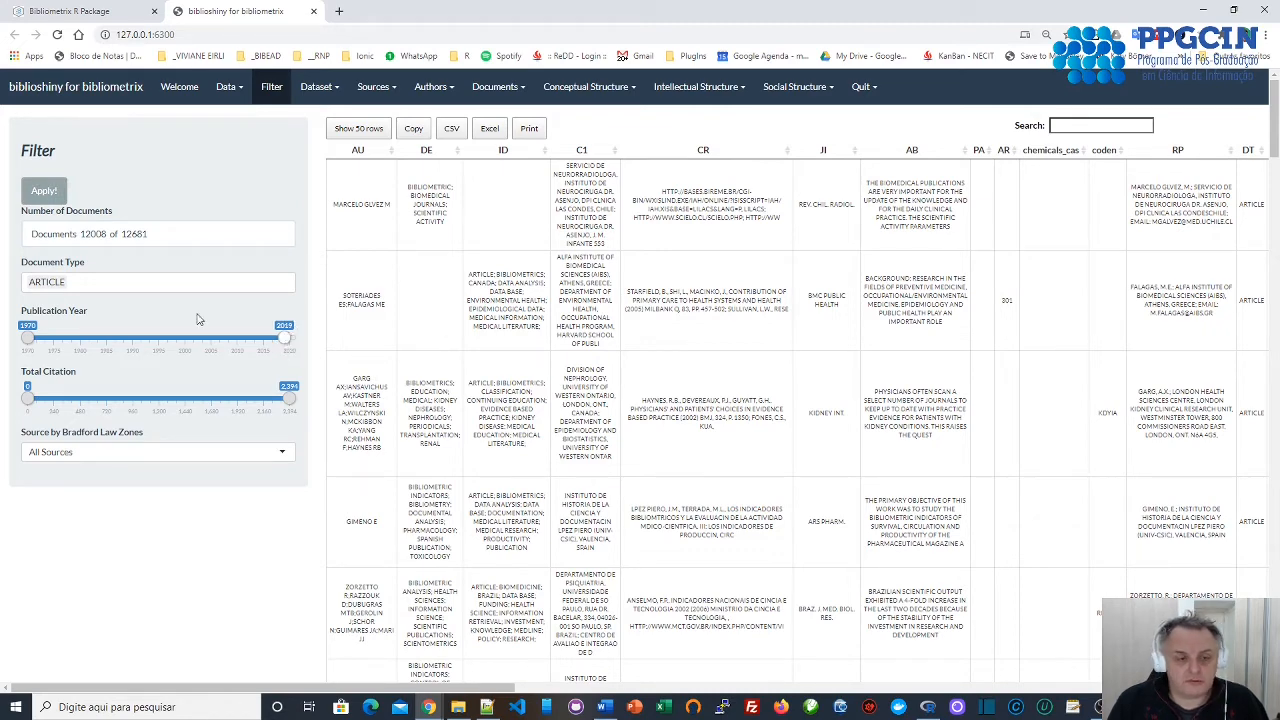
{"action": "left_click", "coordinate": [52, 197]}
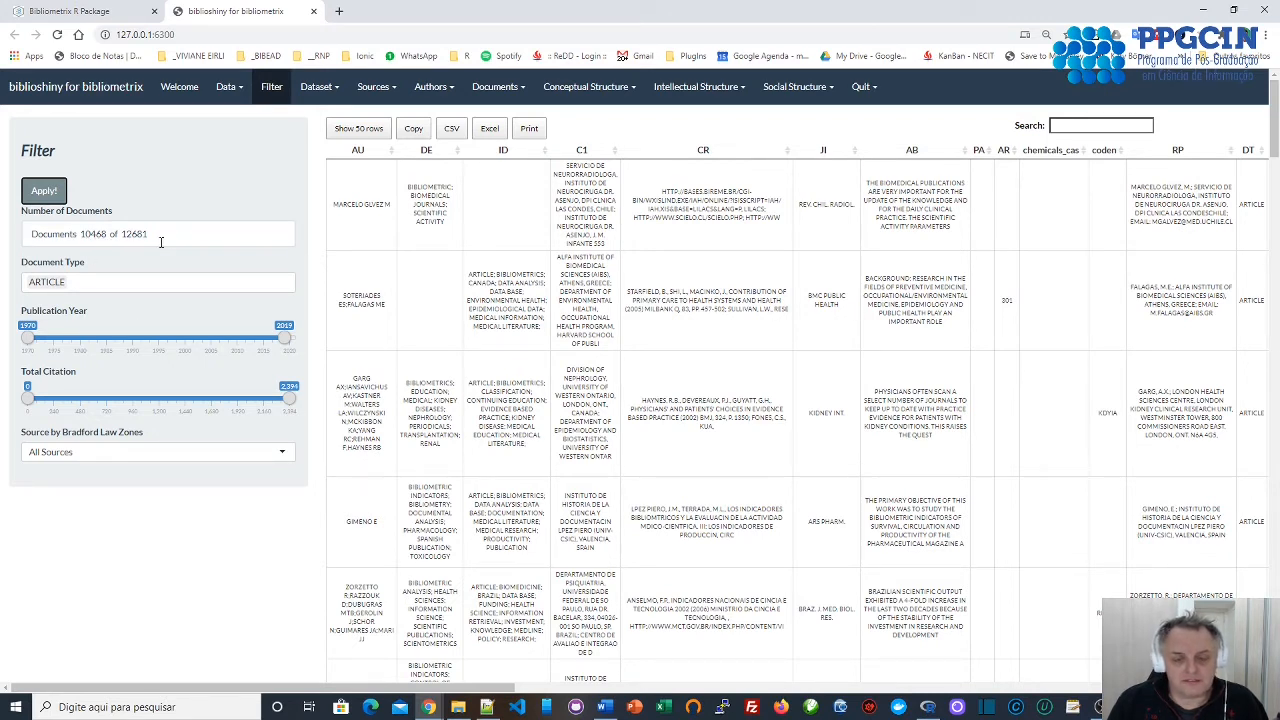
Check the source options by Bradford Law Zones and keep All Sources selected.
{"action": "left_click", "coordinate": [277, 454]}
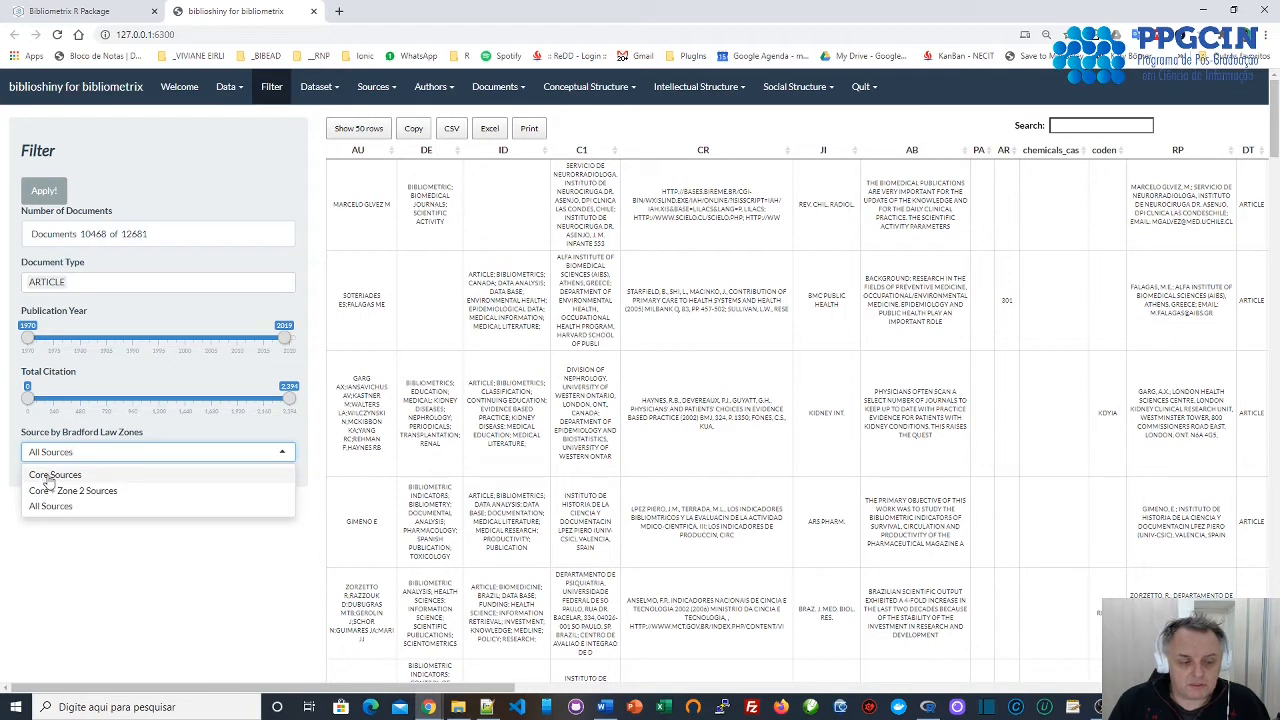
{"action": "left_click", "coordinate": [85, 510]}
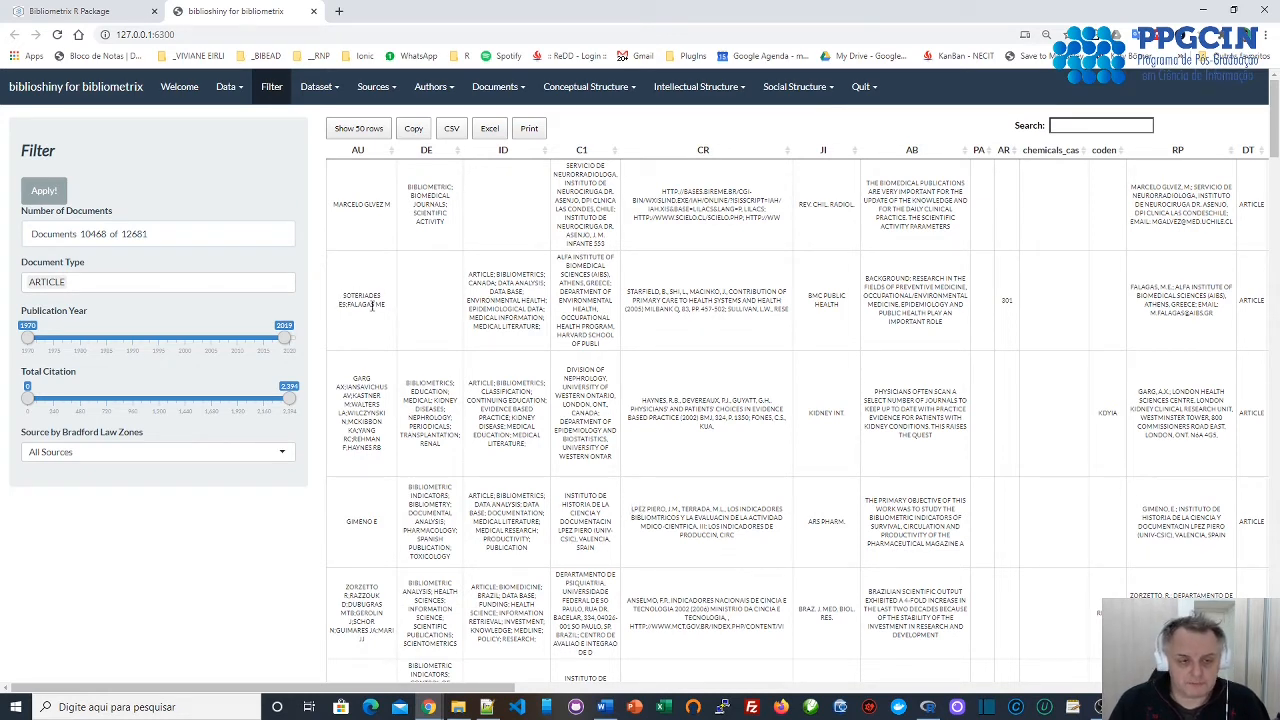
Open the collection's main information and examine the Keywords Plus, Author's Keywords and Authors per Document values.
{"action": "left_click", "coordinate": [323, 90]}
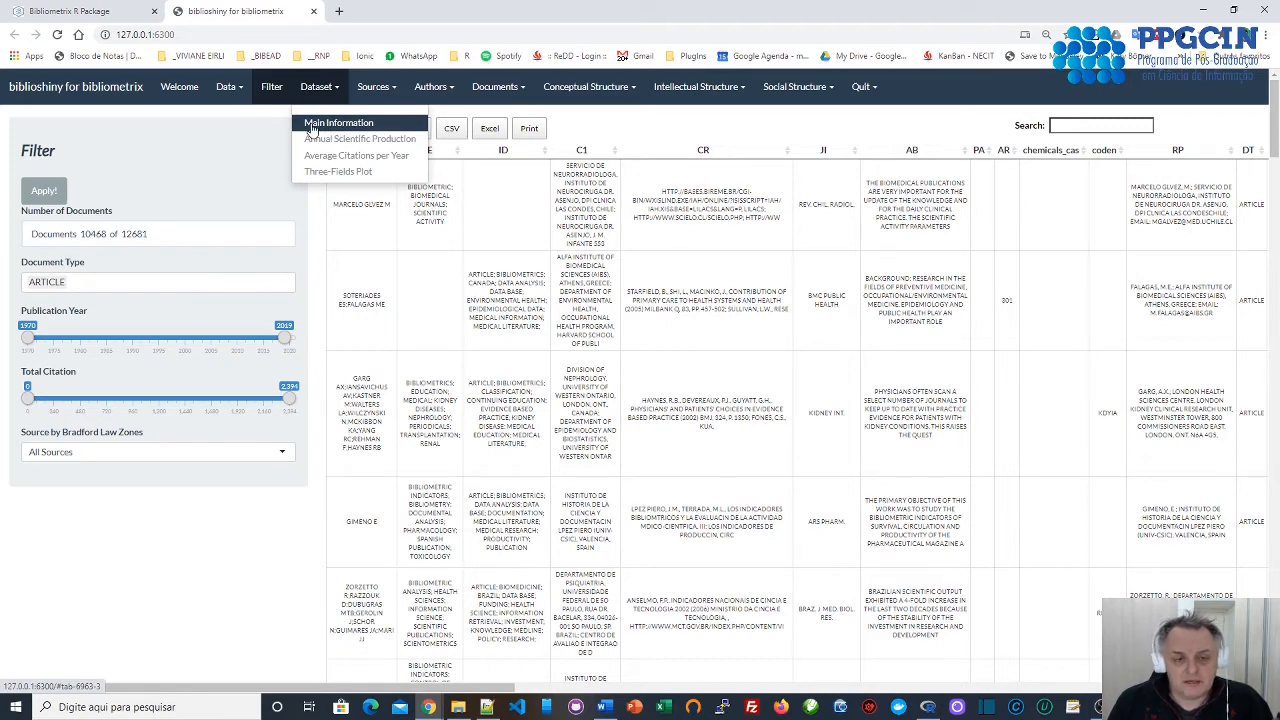
{"action": "left_click", "coordinate": [311, 125]}
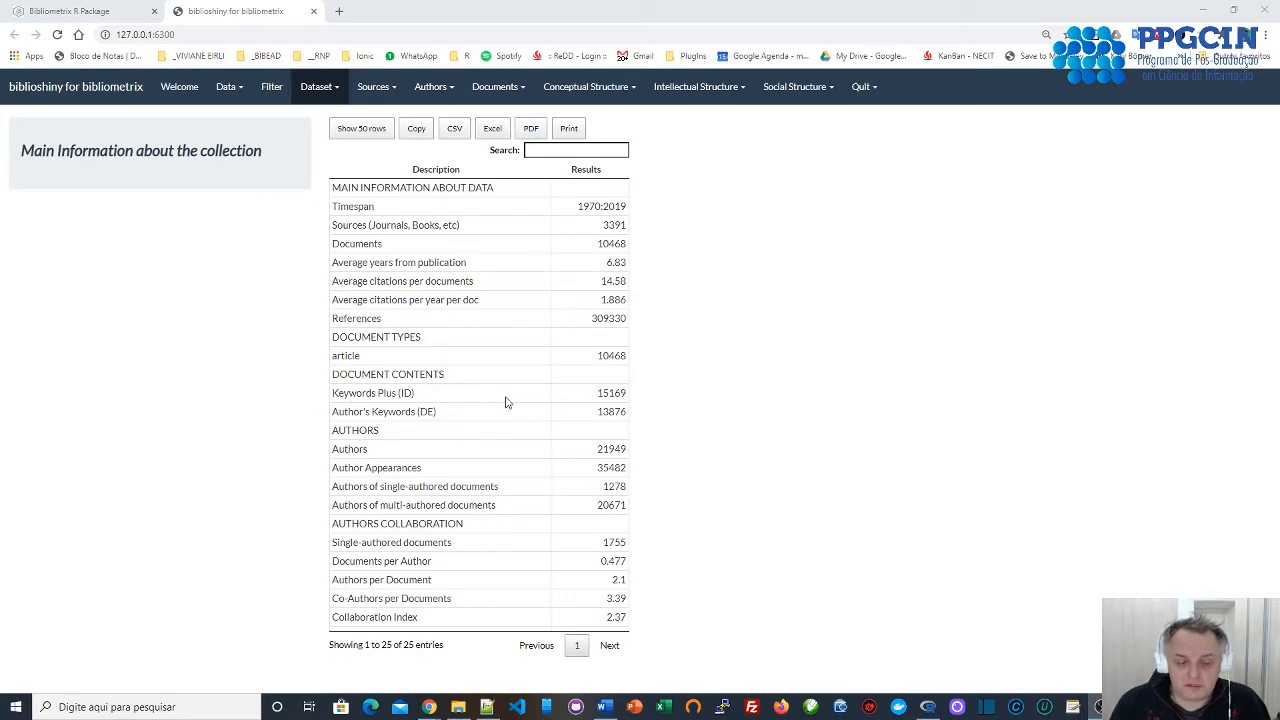
{"action": "left_click_drag", "start_coordinate": [627, 393], "coordinate": [597, 394]}
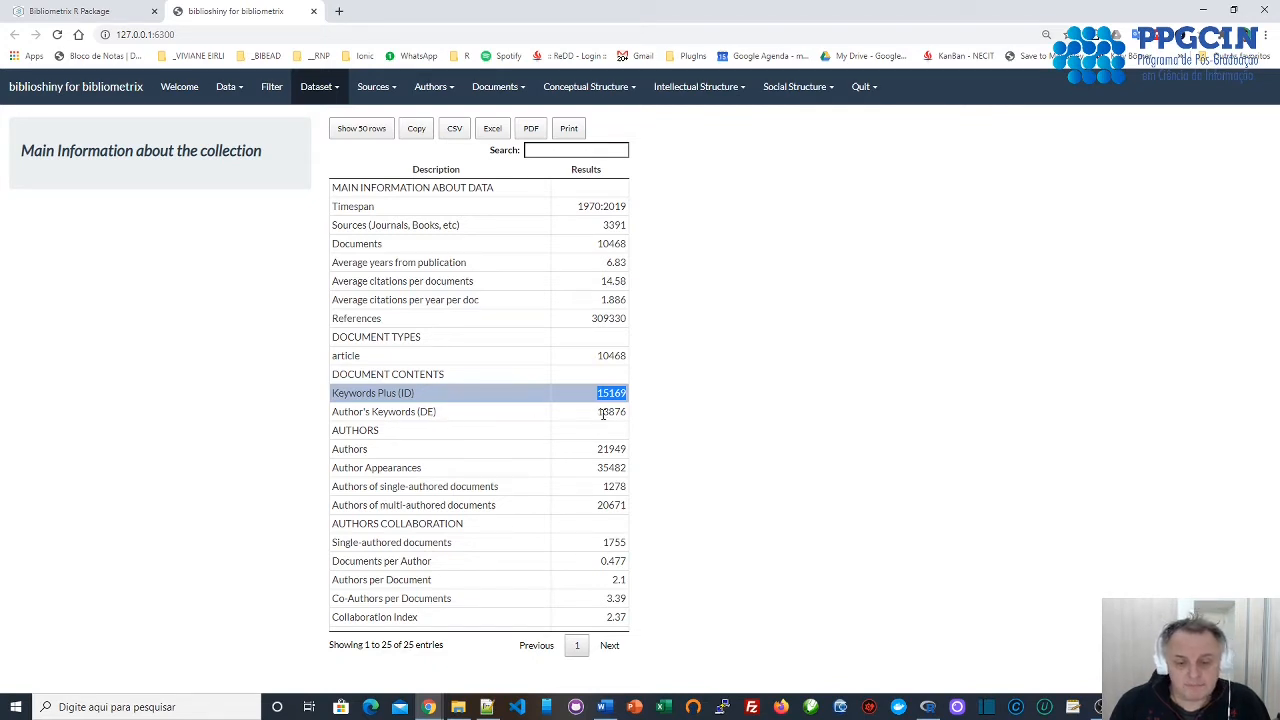
{"action": "left_click_drag", "start_coordinate": [600, 413], "coordinate": [633, 421]}
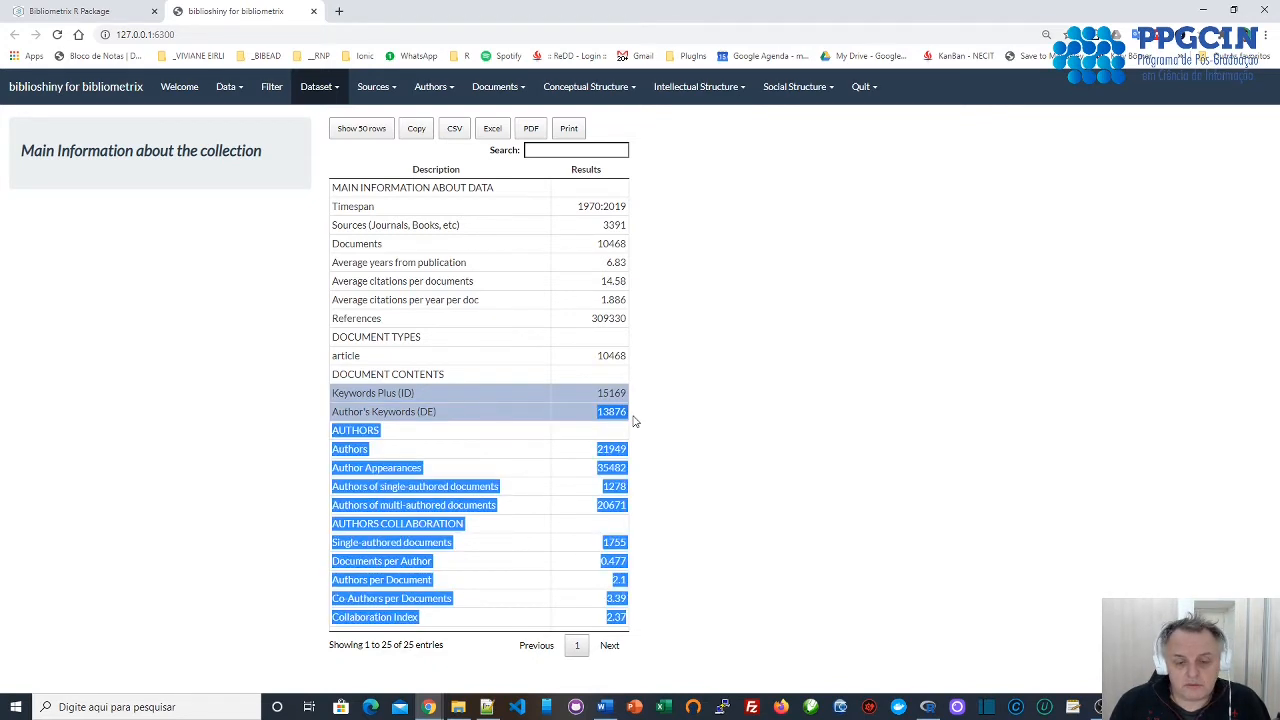
{"action": "left_click", "coordinate": [707, 405]}
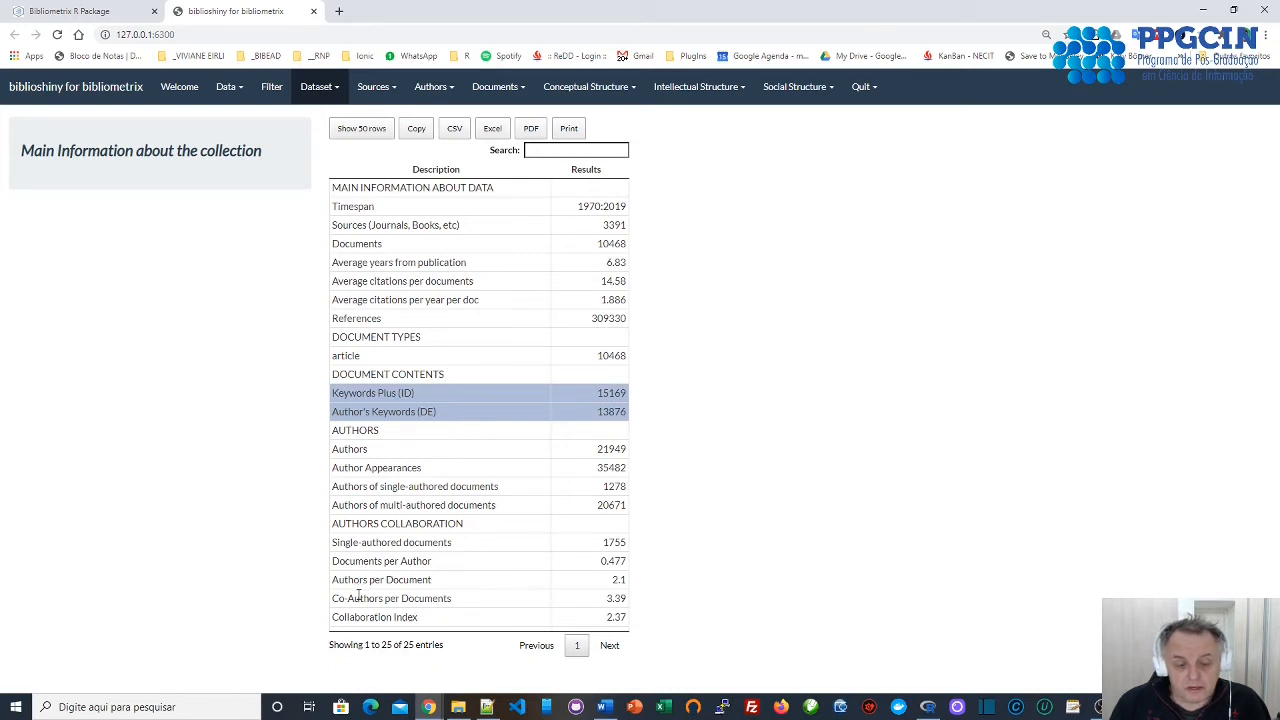
{"action": "left_click_drag", "start_coordinate": [614, 585], "coordinate": [628, 584]}
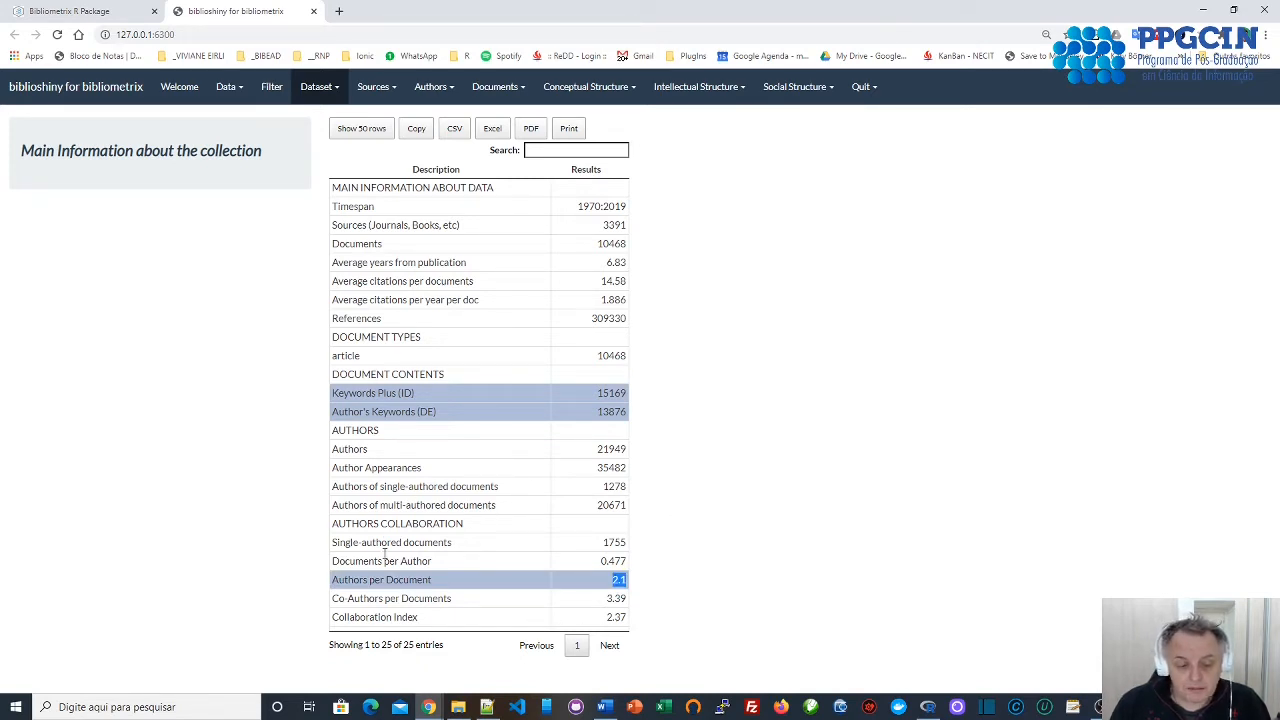
{"action": "left_click", "coordinate": [715, 392]}
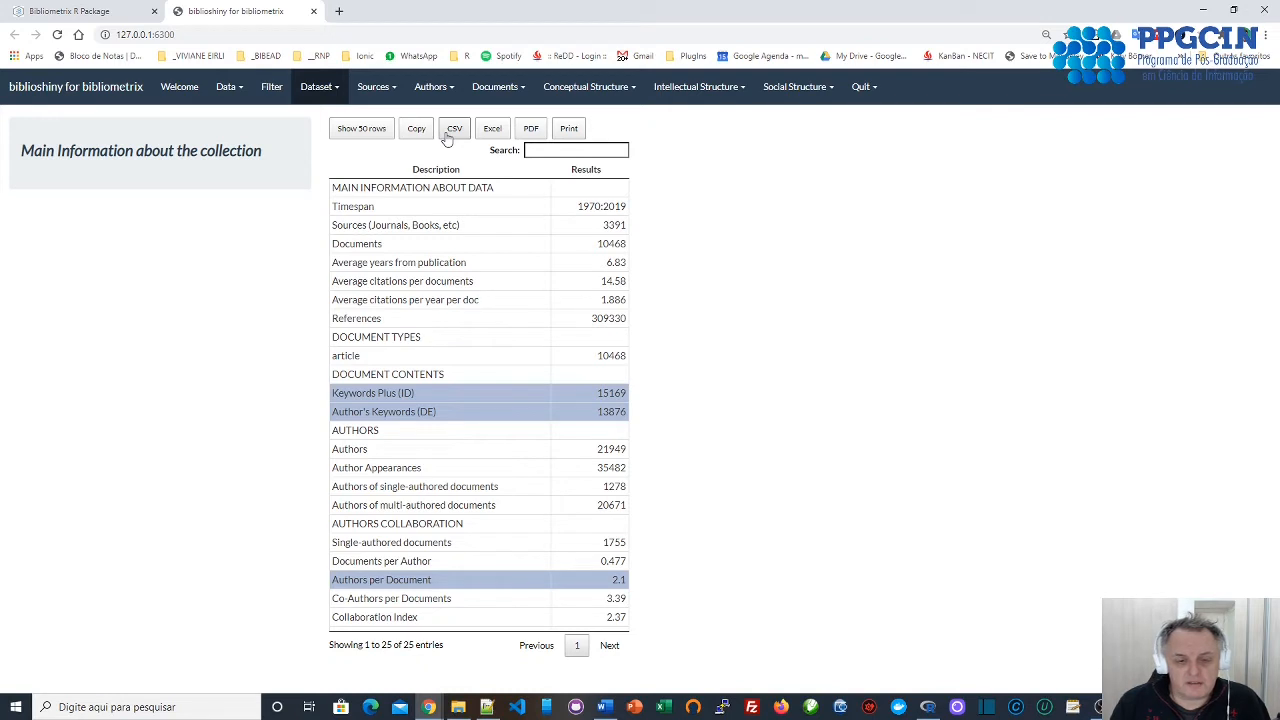
Open the Annual Scientific Production plot and examine the annual growth rate.
{"action": "left_click", "coordinate": [323, 88]}
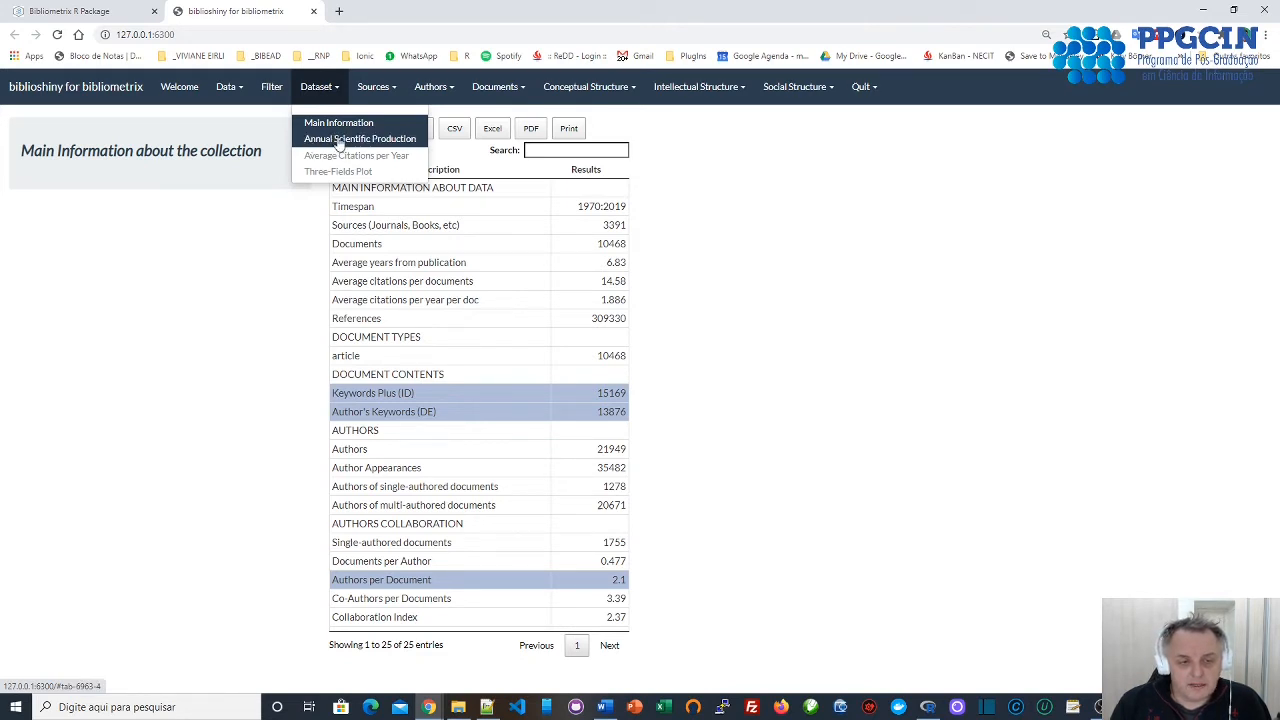
{"action": "left_click", "coordinate": [336, 140]}
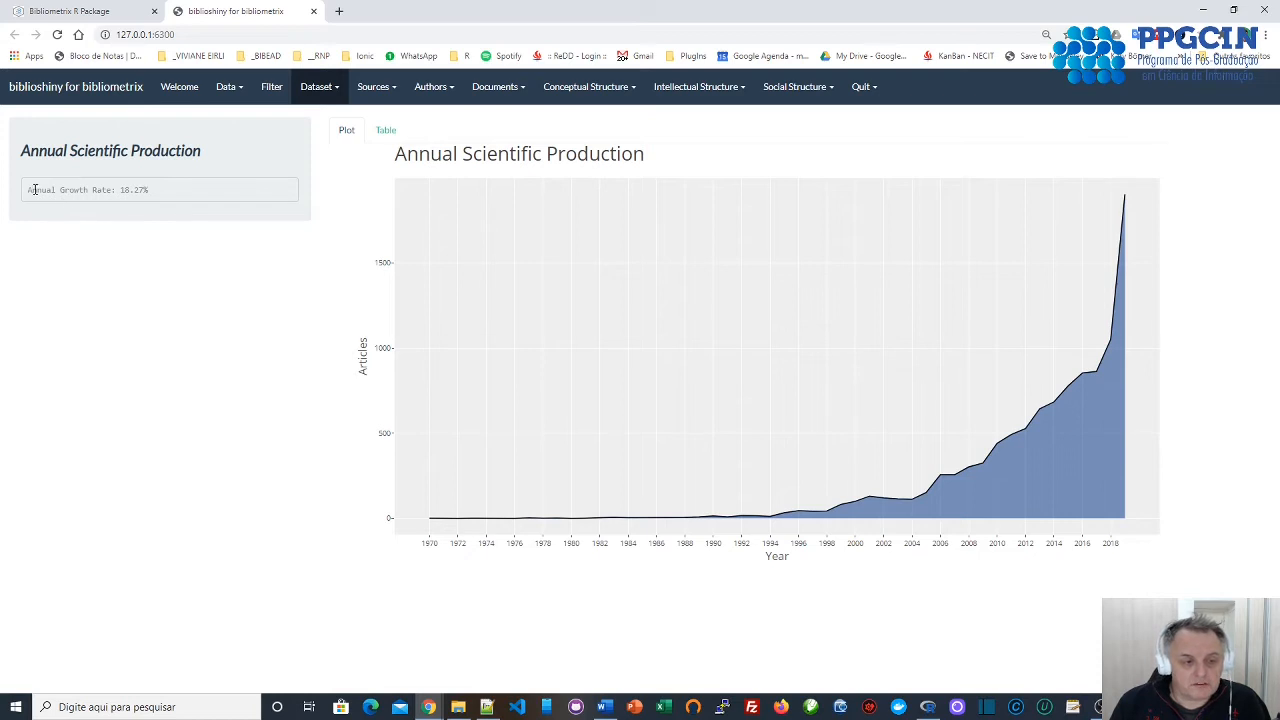
{"action": "left_click_drag", "start_coordinate": [25, 193], "coordinate": [163, 207]}
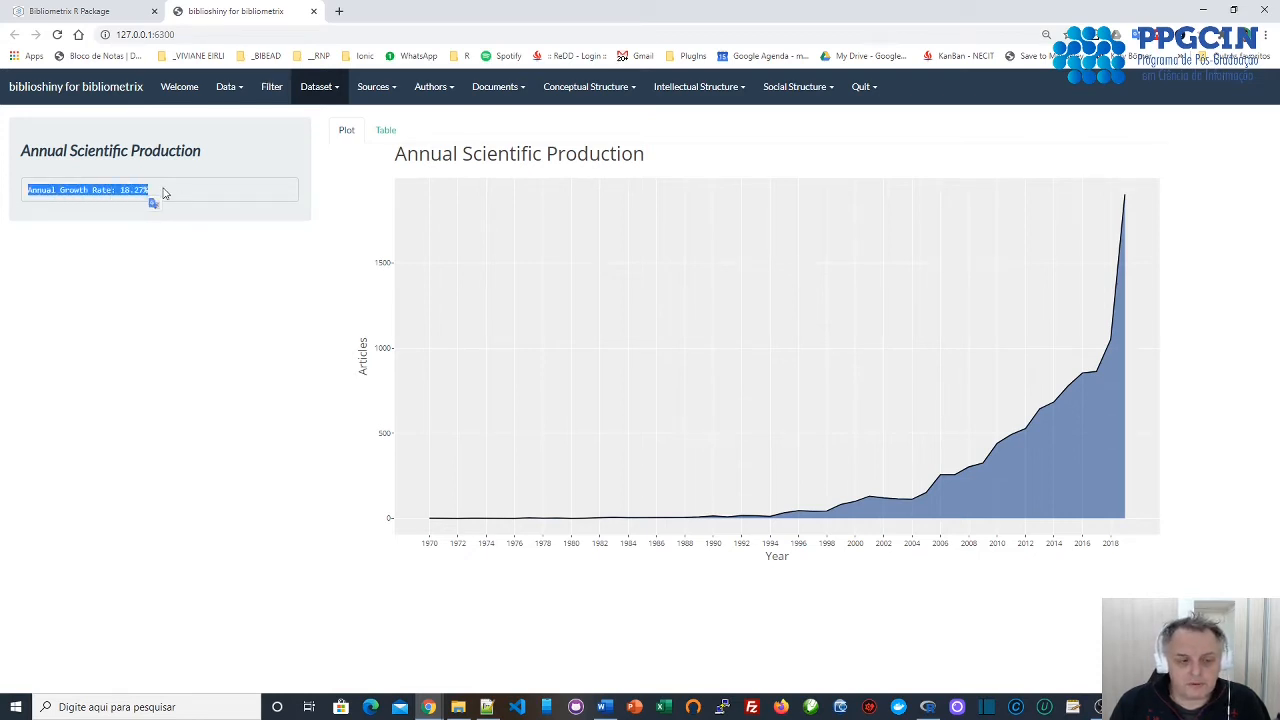
{"action": "left_click", "coordinate": [158, 196]}
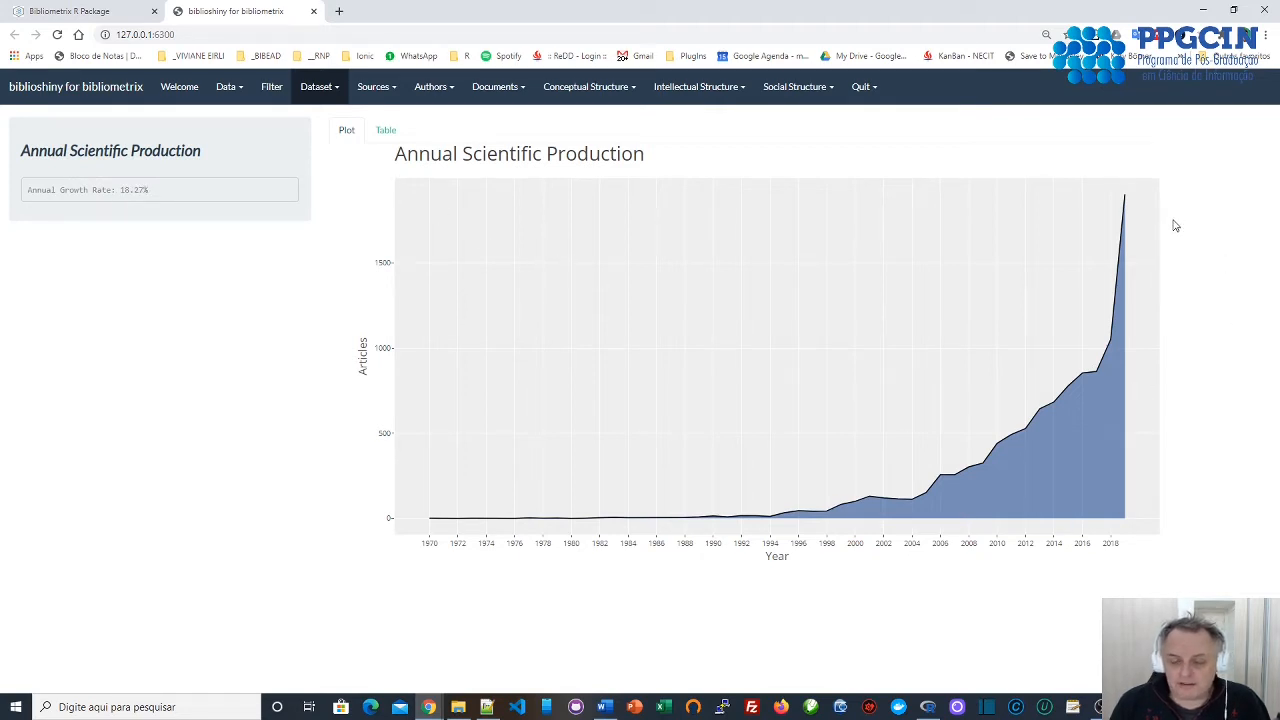
Display the annual scientific production as a table, show all rows and review the article counts per year.
{"action": "left_click", "coordinate": [384, 132]}
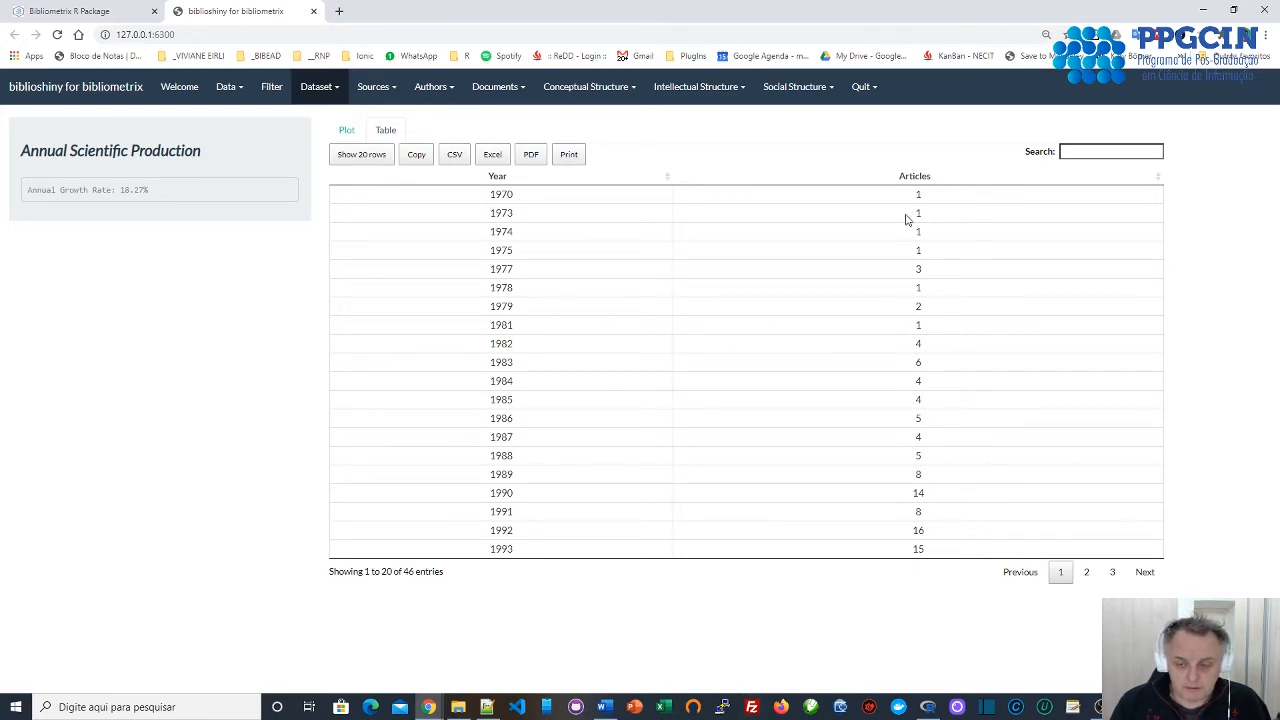
{"action": "left_click", "coordinate": [1084, 574]}
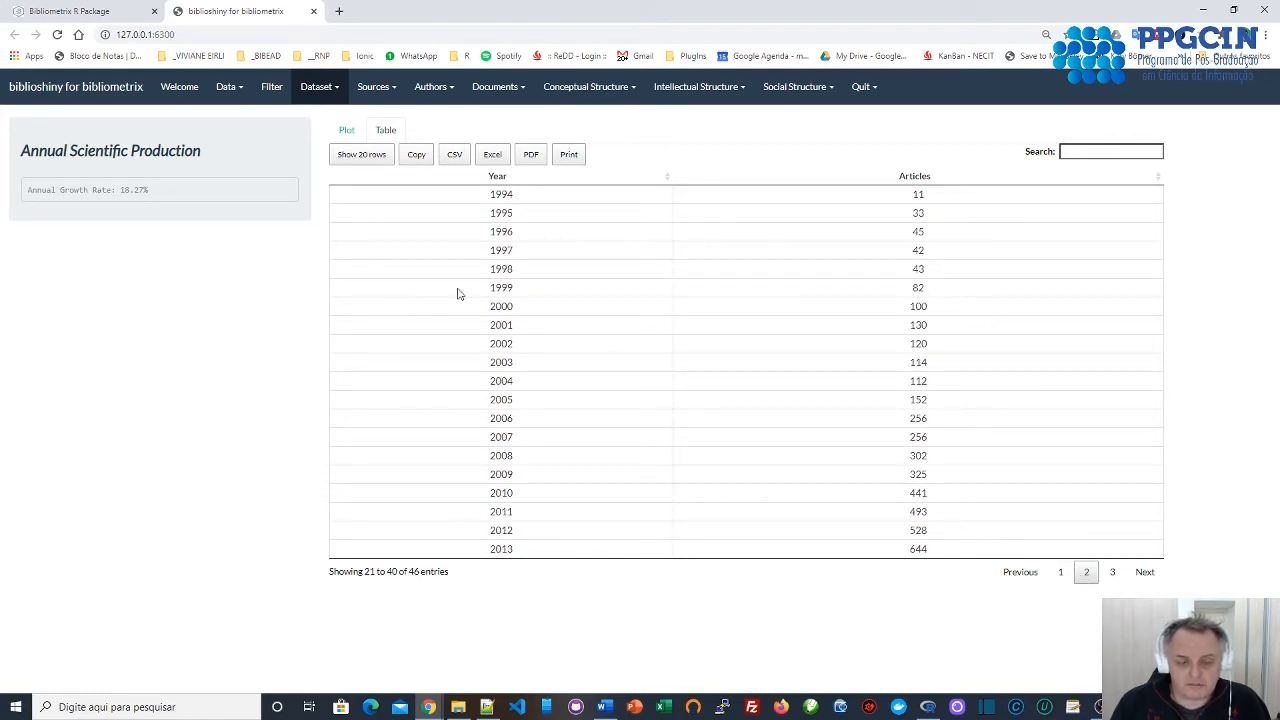
{"action": "left_click", "coordinate": [1145, 572]}
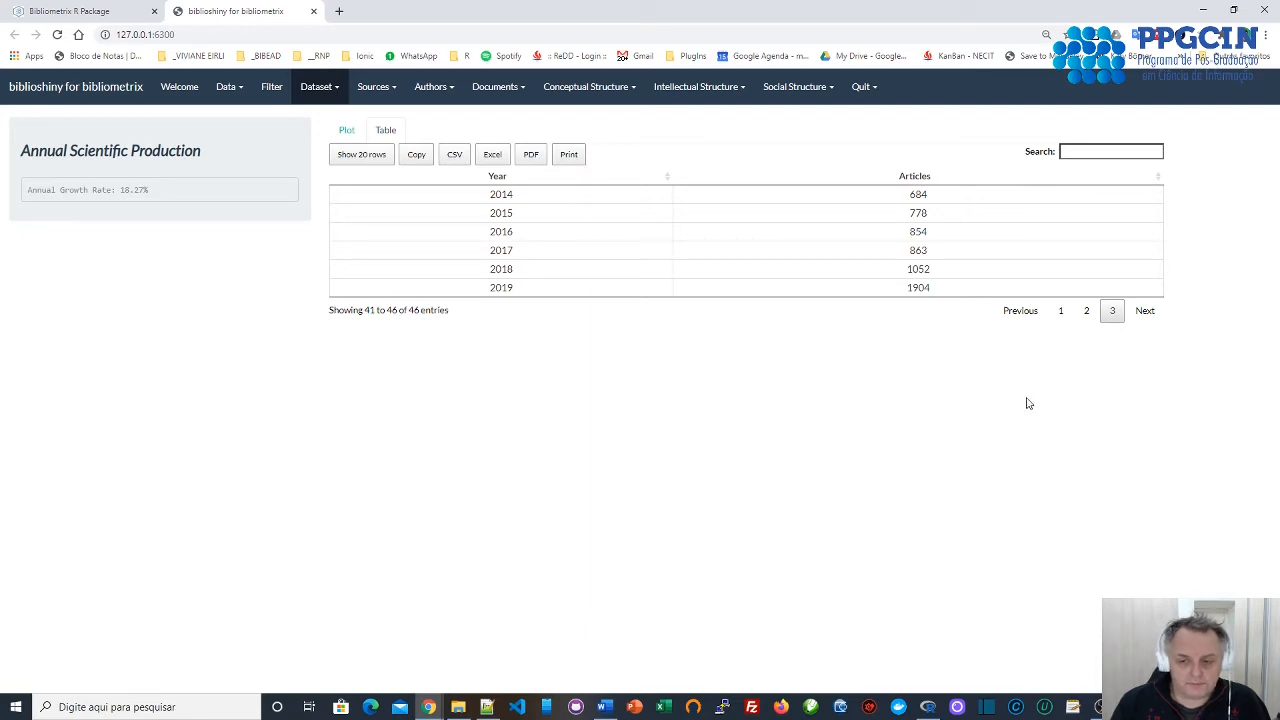
{"action": "left_click", "coordinate": [365, 158]}
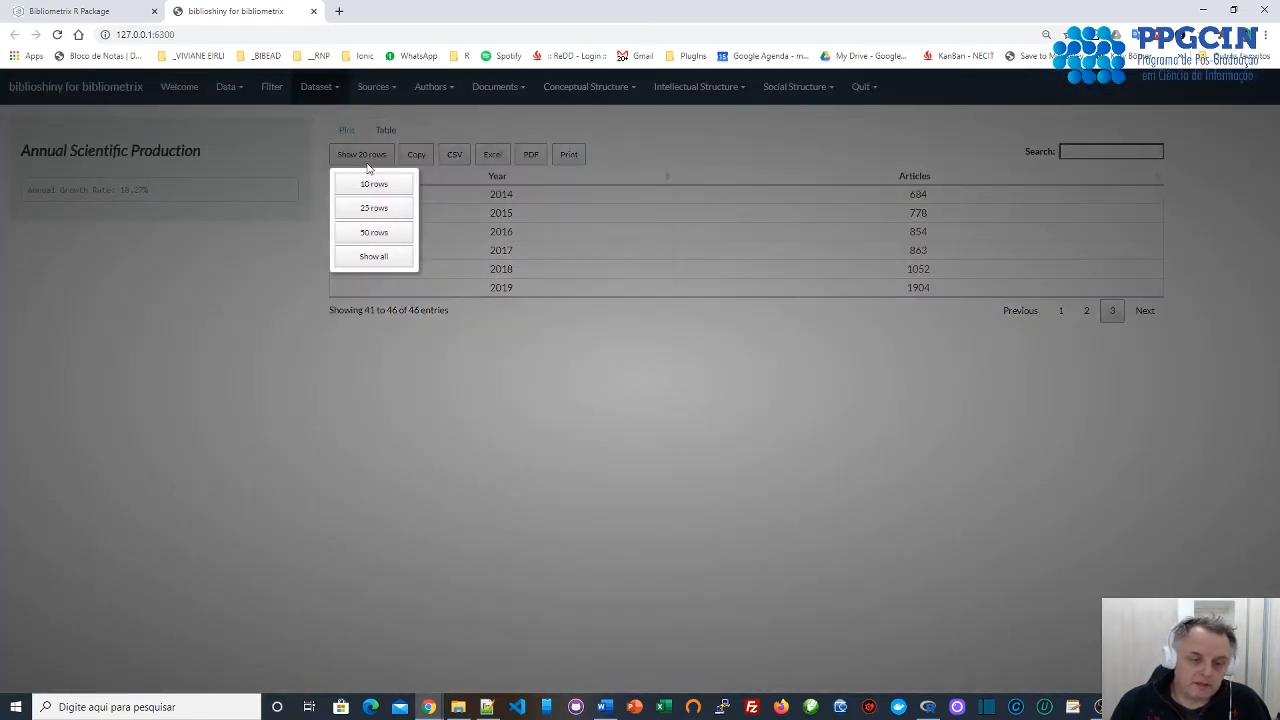
{"action": "left_click", "coordinate": [375, 257]}
{"action": "scroll", "coordinate": [620, 228], "scroll_direction": "down", "scroll_amount": 4}
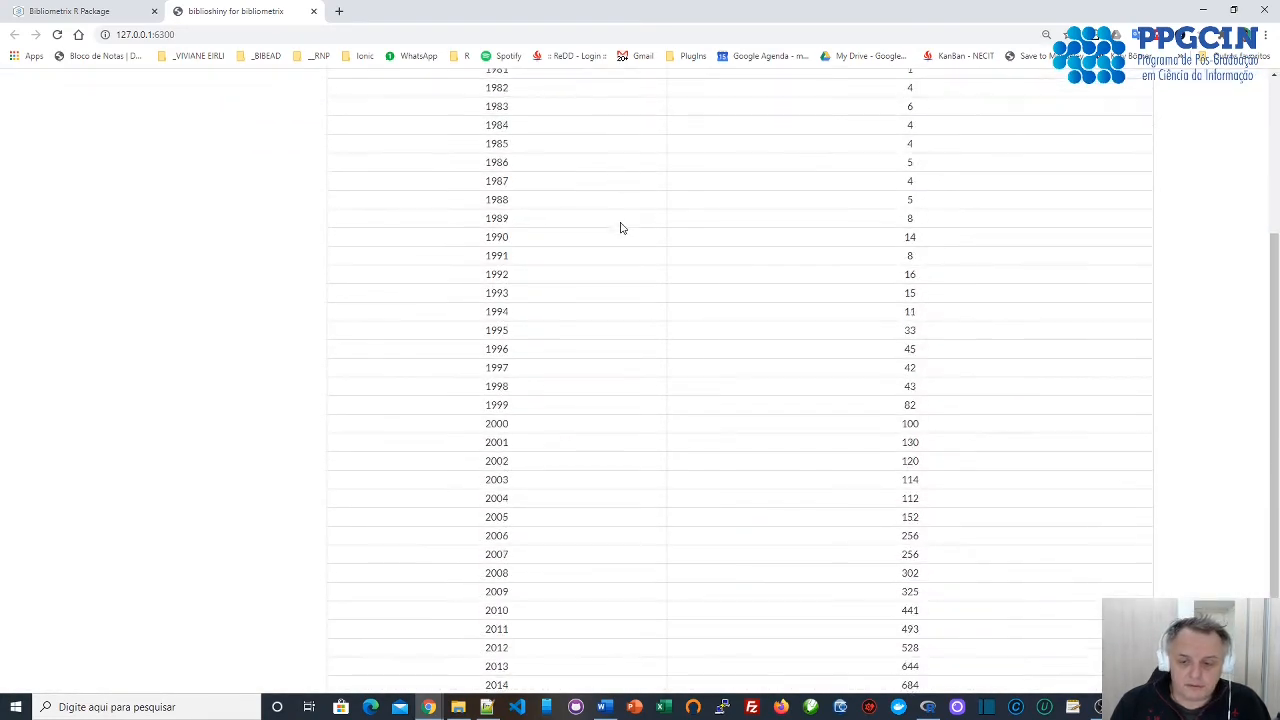
{"action": "scroll", "coordinate": [620, 228], "scroll_direction": "up", "scroll_amount": 4}
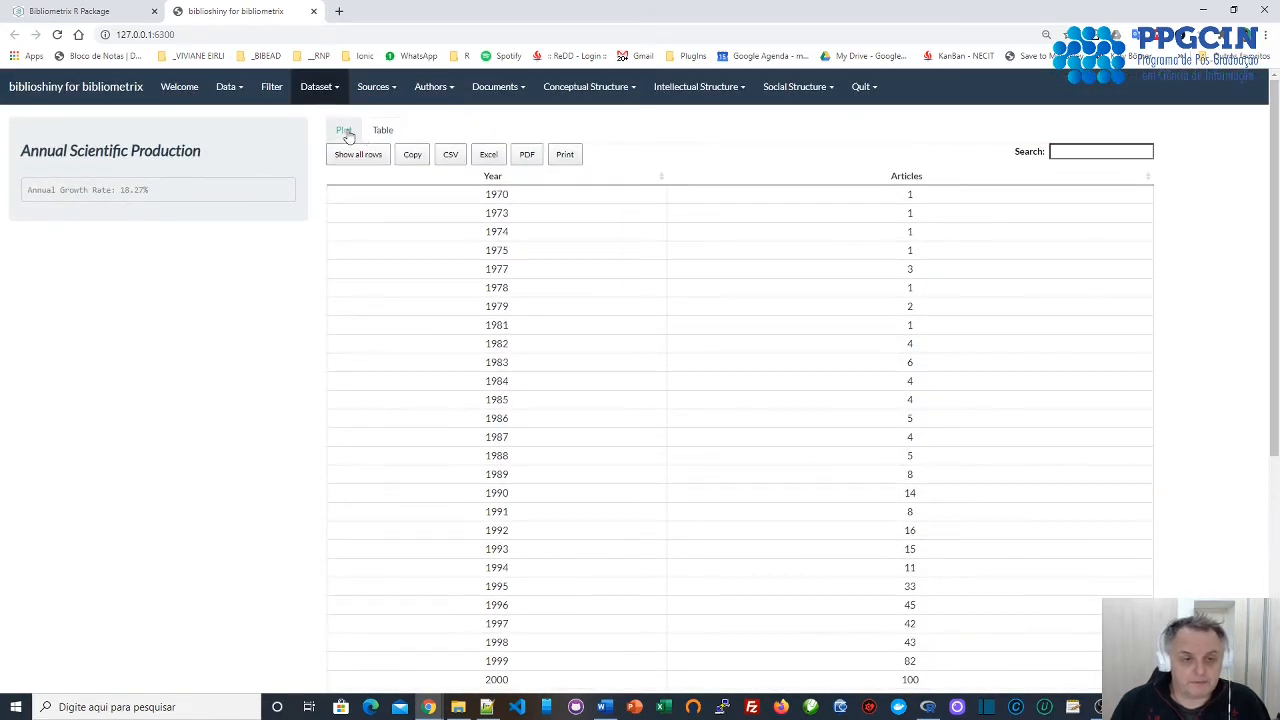
Open the Most Relevant Sources analysis, set the number of sources to 40 and apply it to the plot.
{"action": "left_click", "coordinate": [318, 88]}
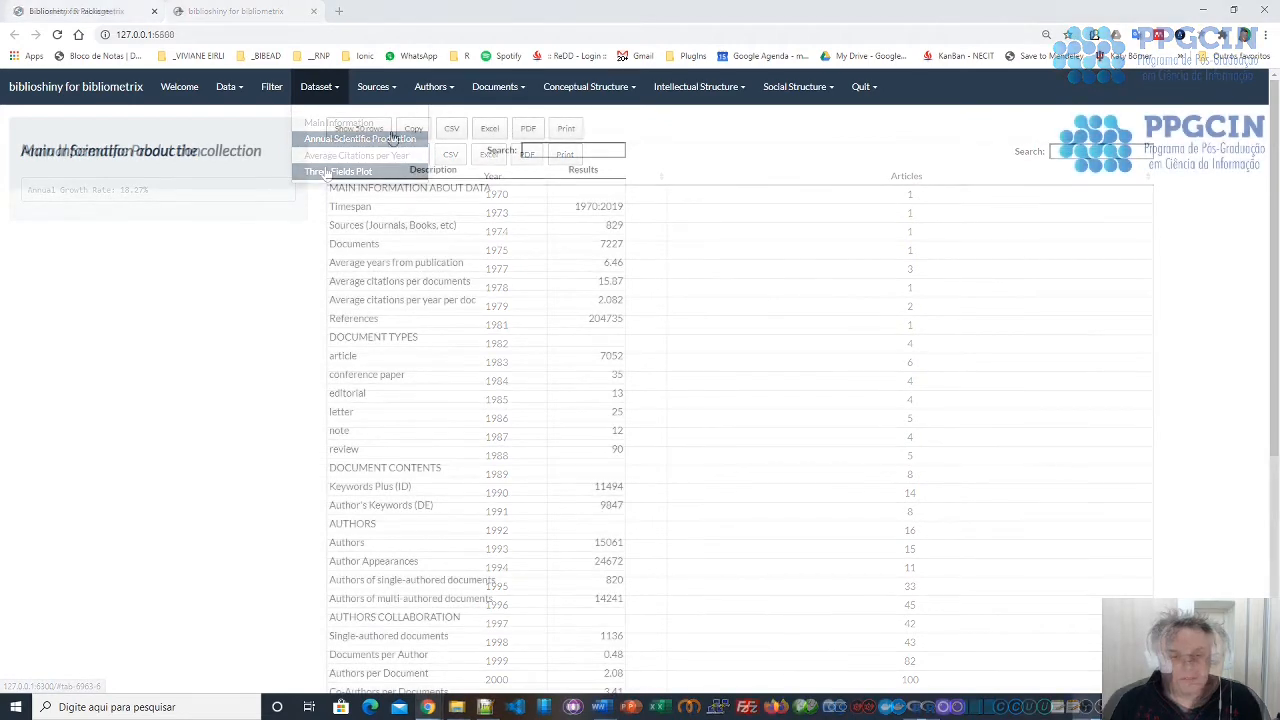
{"action": "left_click", "coordinate": [380, 90]}
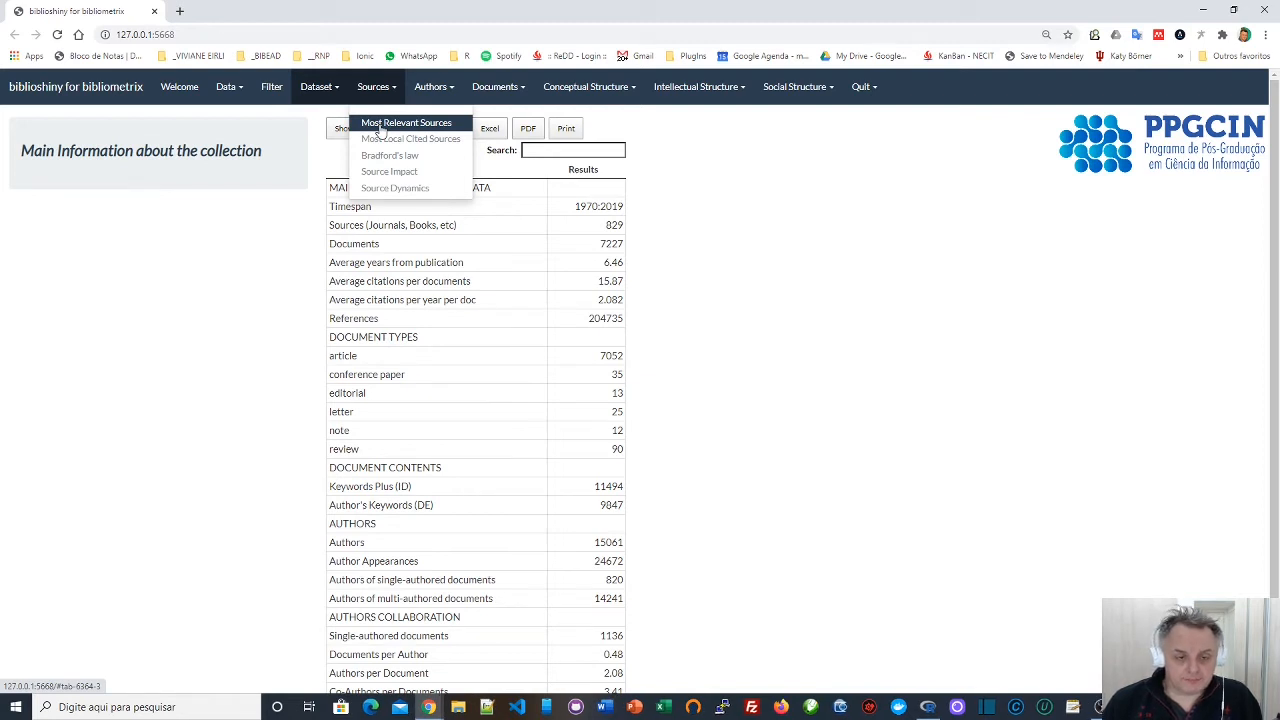
{"action": "left_click", "coordinate": [381, 124]}
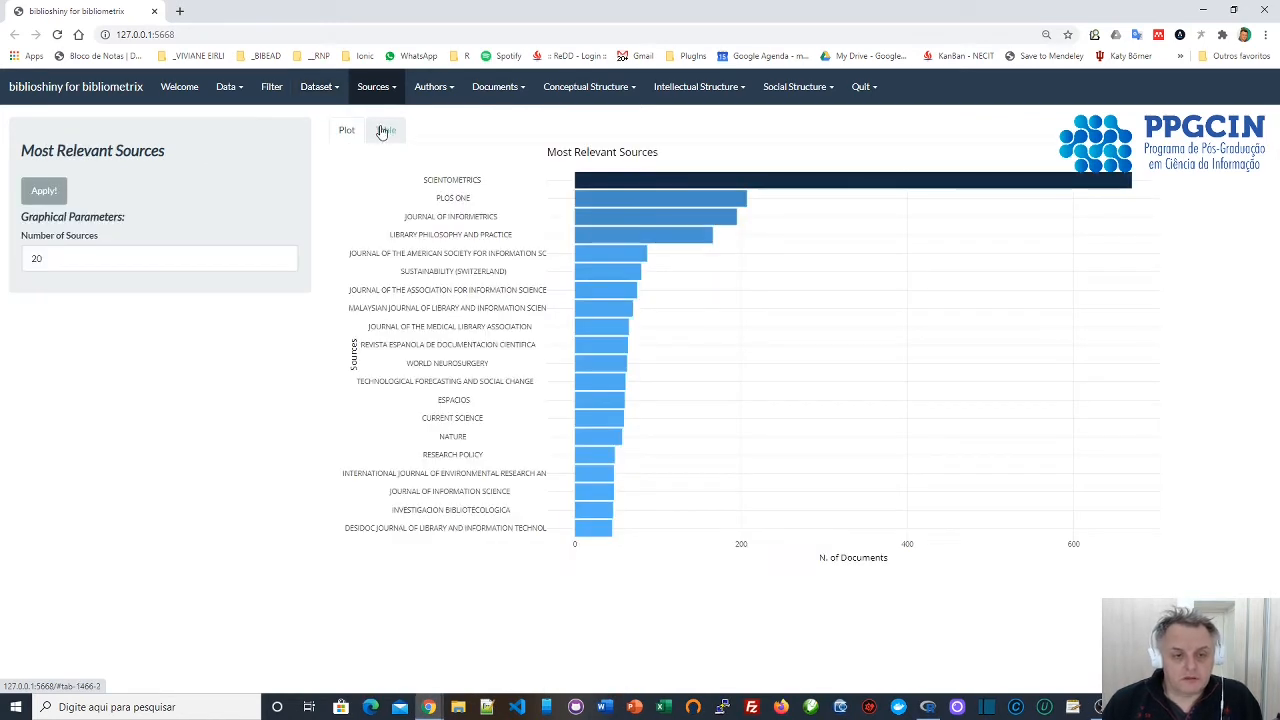
{"action": "left_click", "coordinate": [374, 96]}
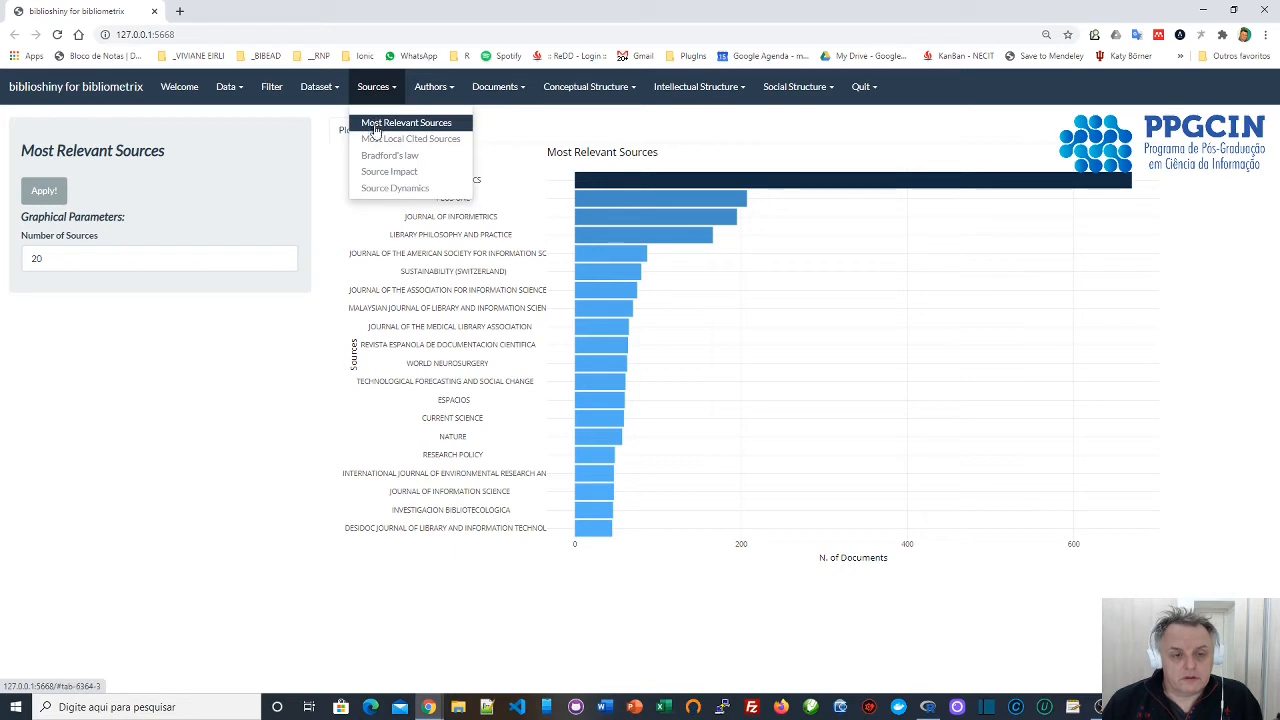
{"action": "left_click", "coordinate": [375, 128]}
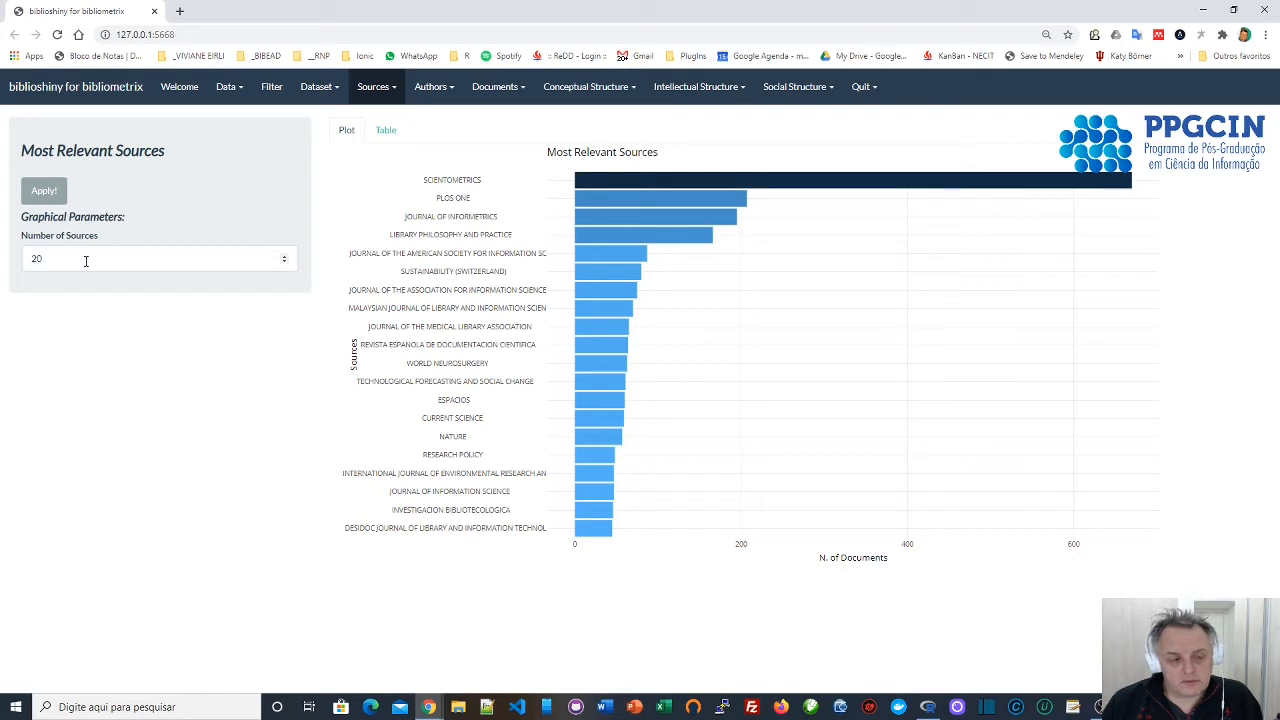
{"action": "left_click_drag", "start_coordinate": [86, 259], "coordinate": [29, 259]}
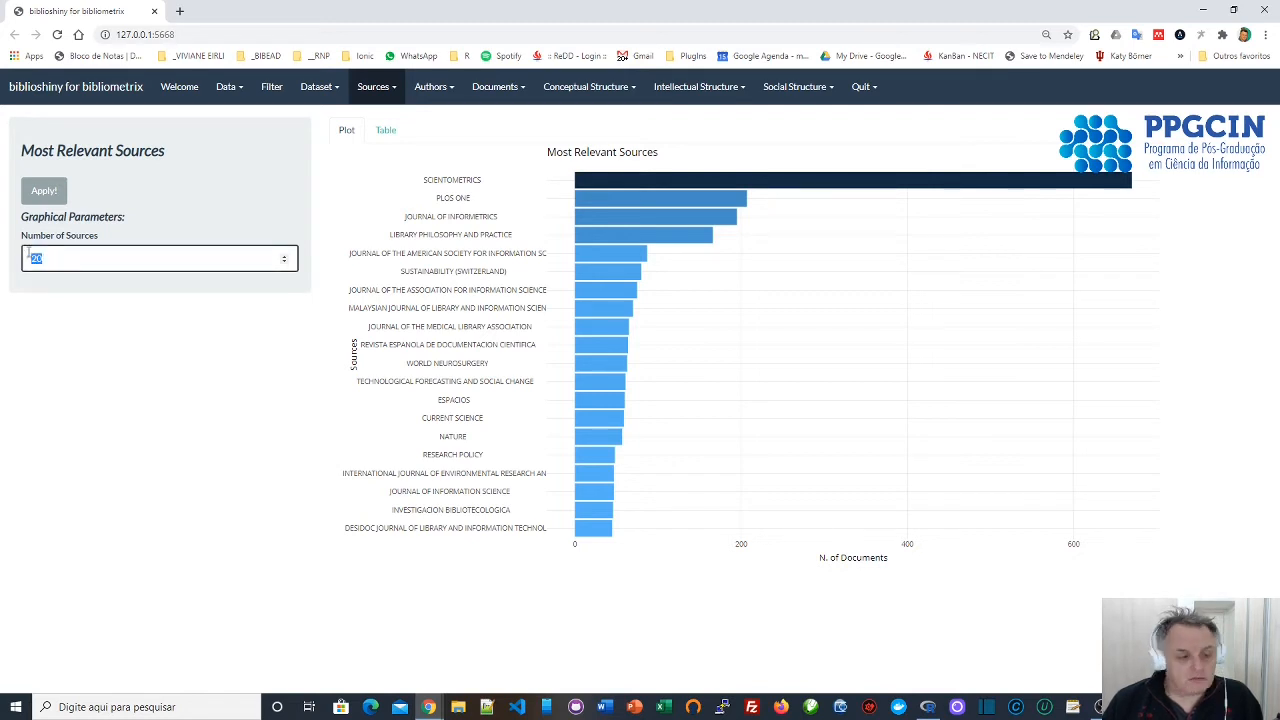
{"action": "type", "text": "40"}
{"action": "left_click", "coordinate": [44, 191]}
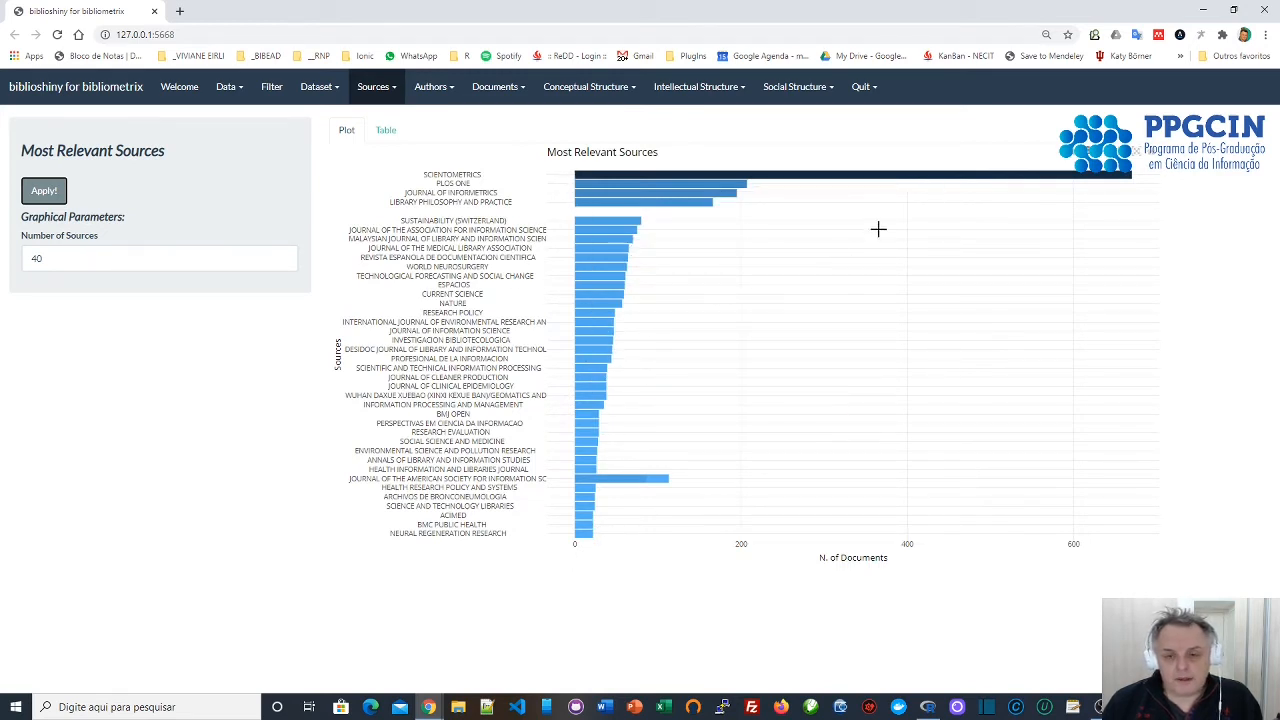
Display the most relevant sources as a table, show all rows and look through the journals' article counts.
{"action": "left_click", "coordinate": [386, 131]}
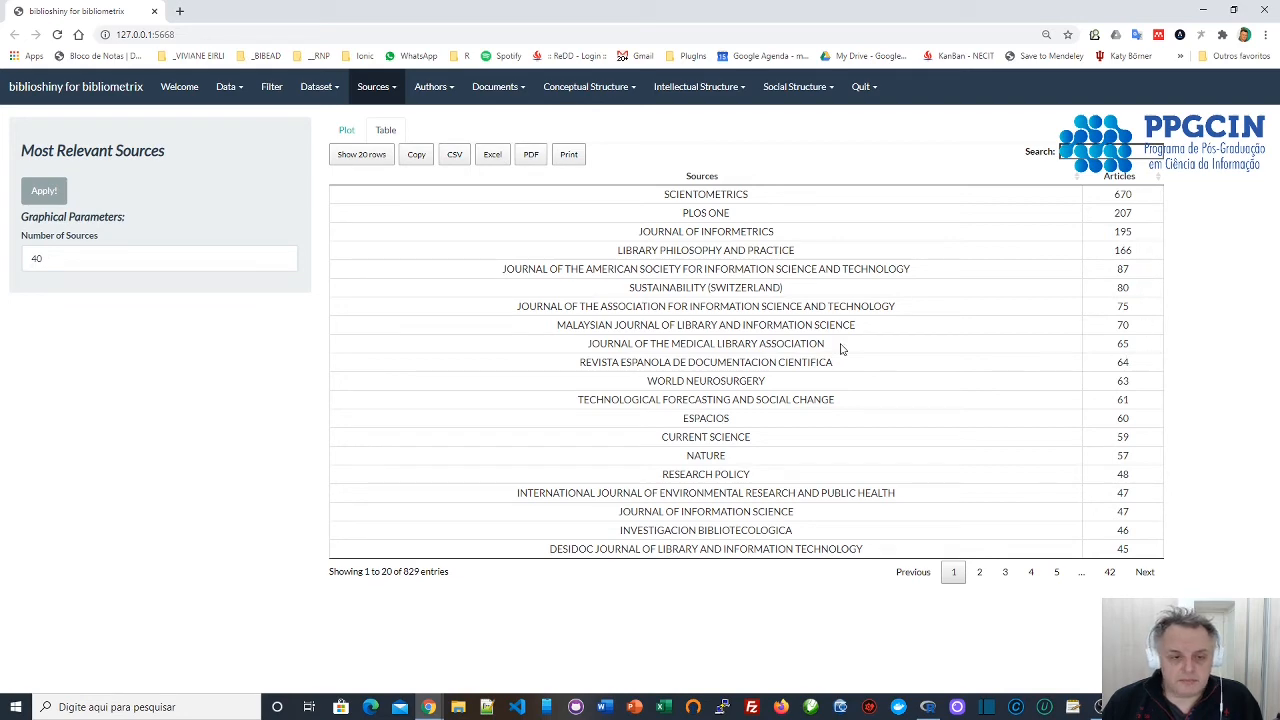
{"action": "left_click", "coordinate": [360, 156]}
{"action": "left_click", "coordinate": [373, 256]}
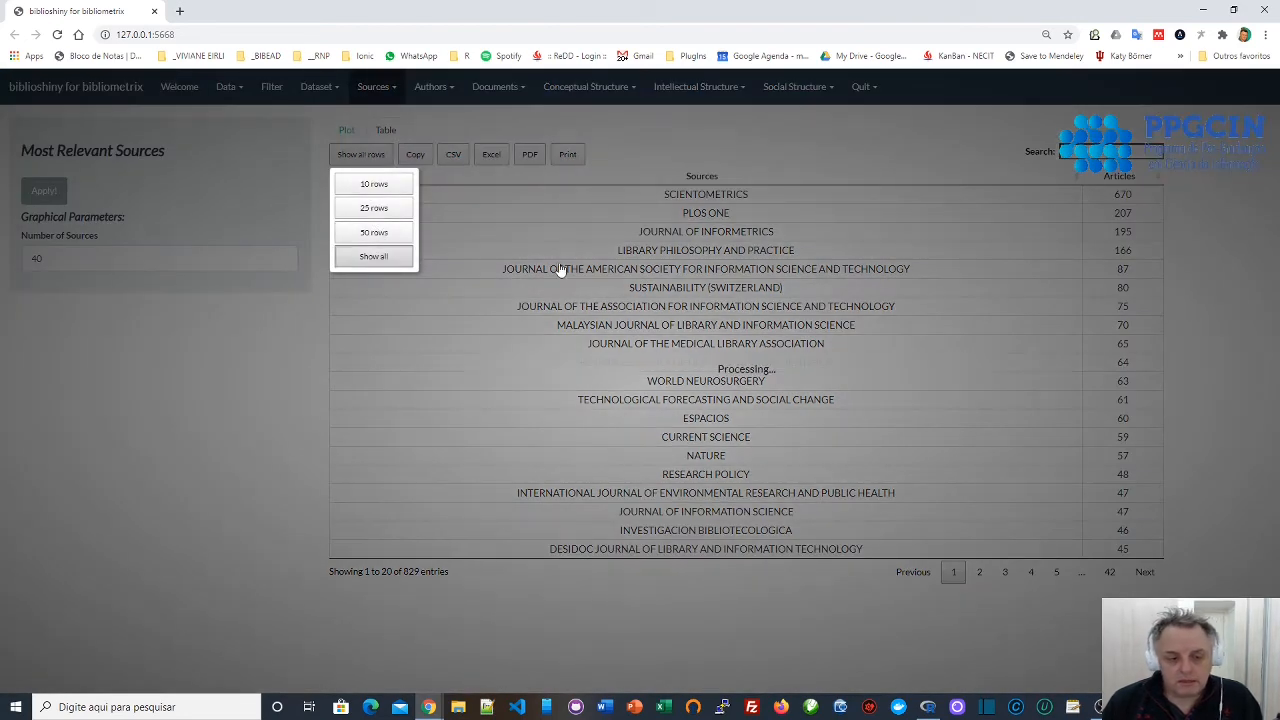
{"action": "scroll", "coordinate": [549, 268], "scroll_direction": "down", "scroll_amount": 20}
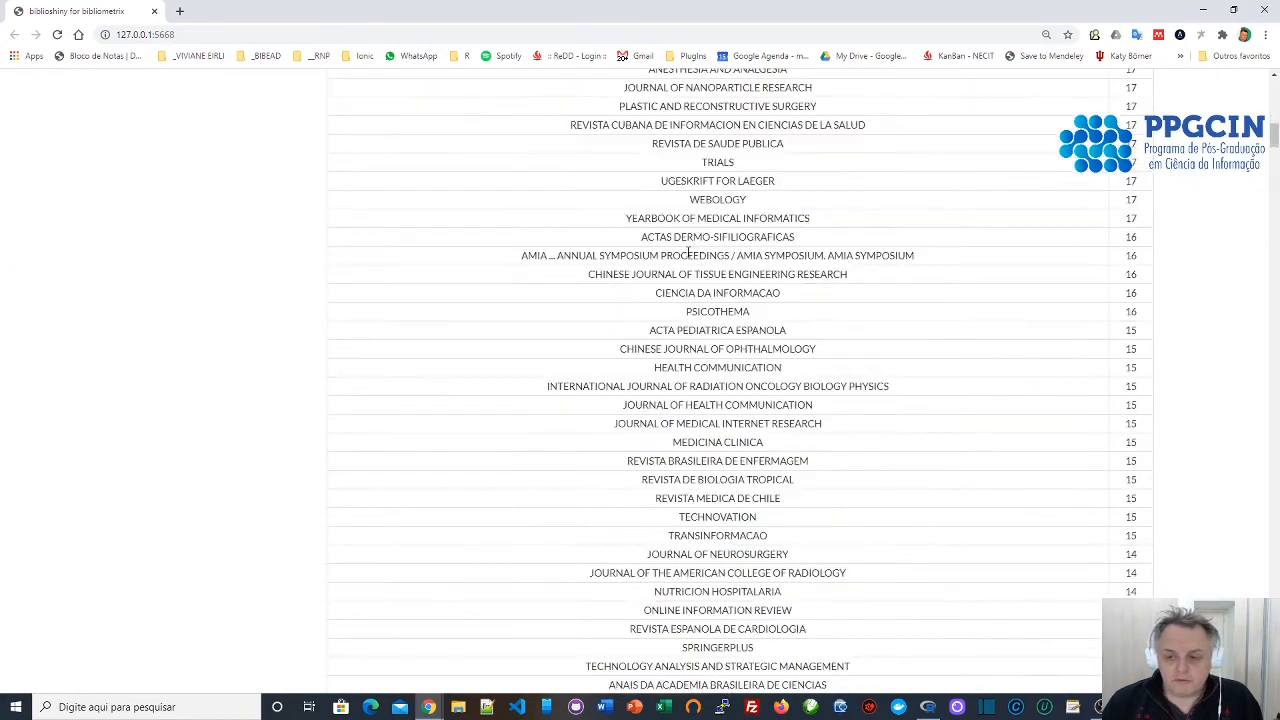
{"action": "scroll", "coordinate": [686, 250], "scroll_direction": "down", "scroll_amount": 15}
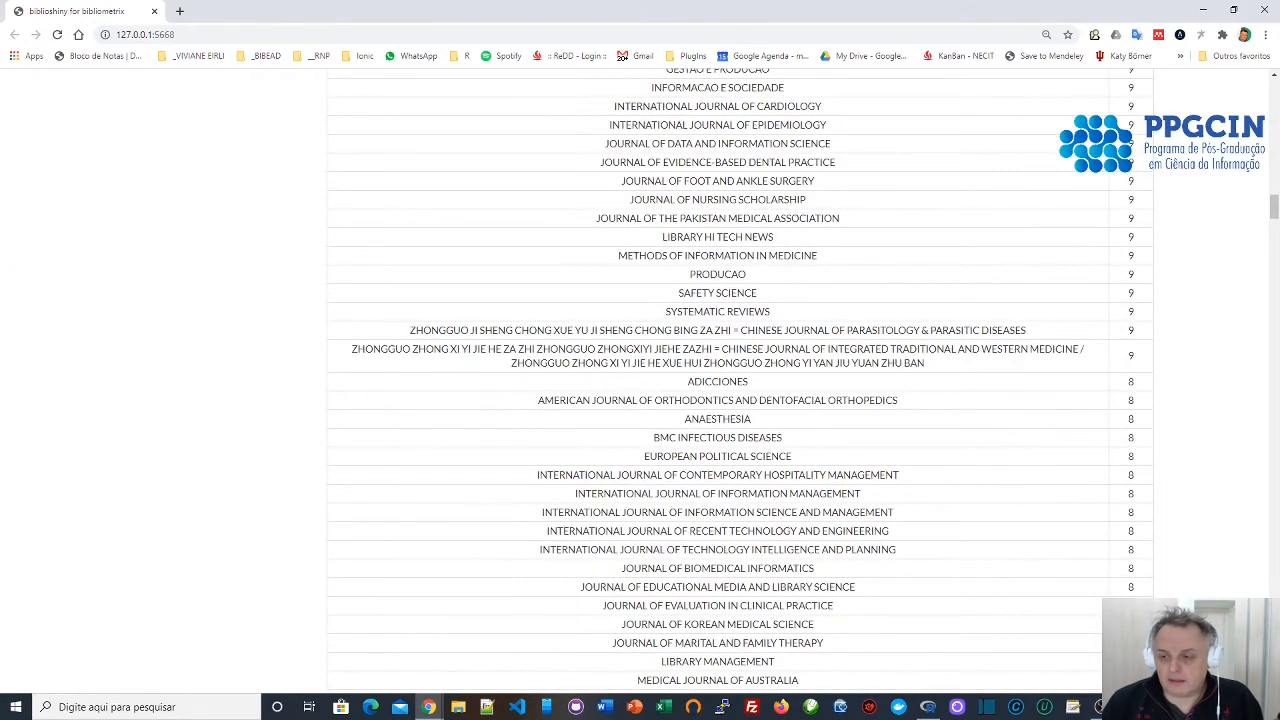
{"action": "left_click_drag", "start_coordinate": [1274, 205], "coordinate": [1274, 88]}
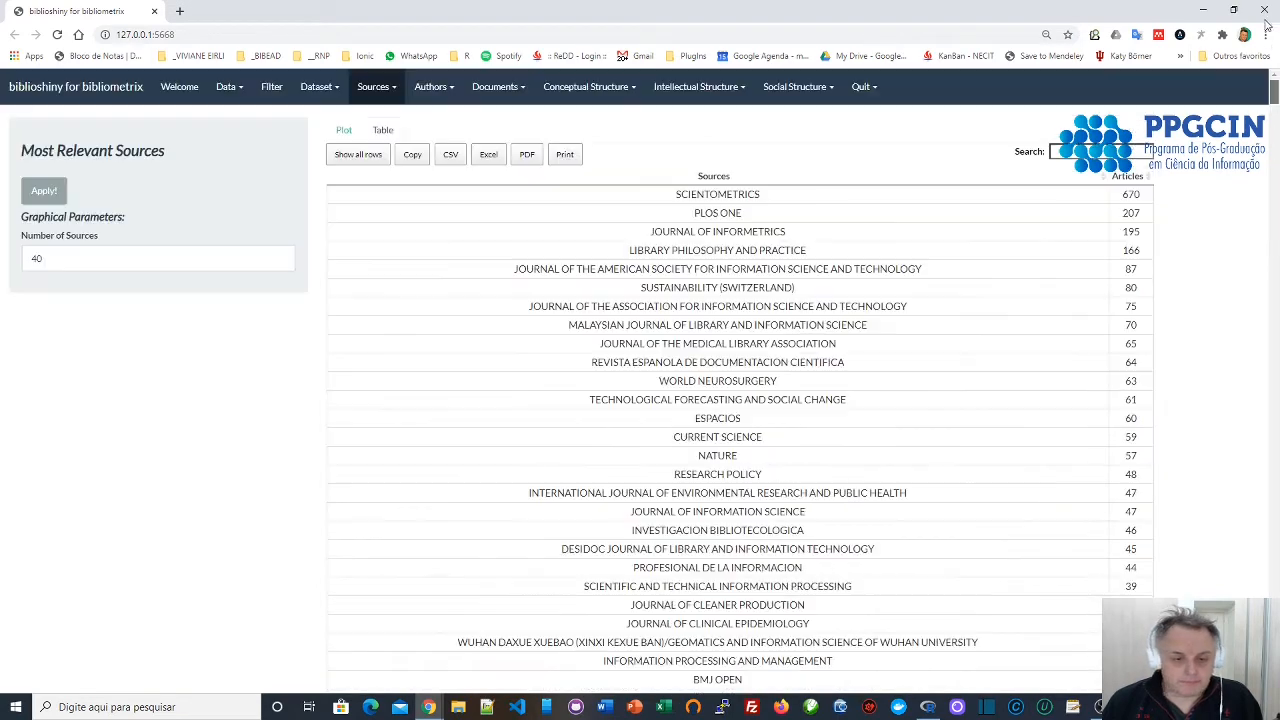
Open the Bradford's Law source clustering, display it as a table with 50 rows and review the journals' zones.
{"action": "left_click", "coordinate": [366, 90]}
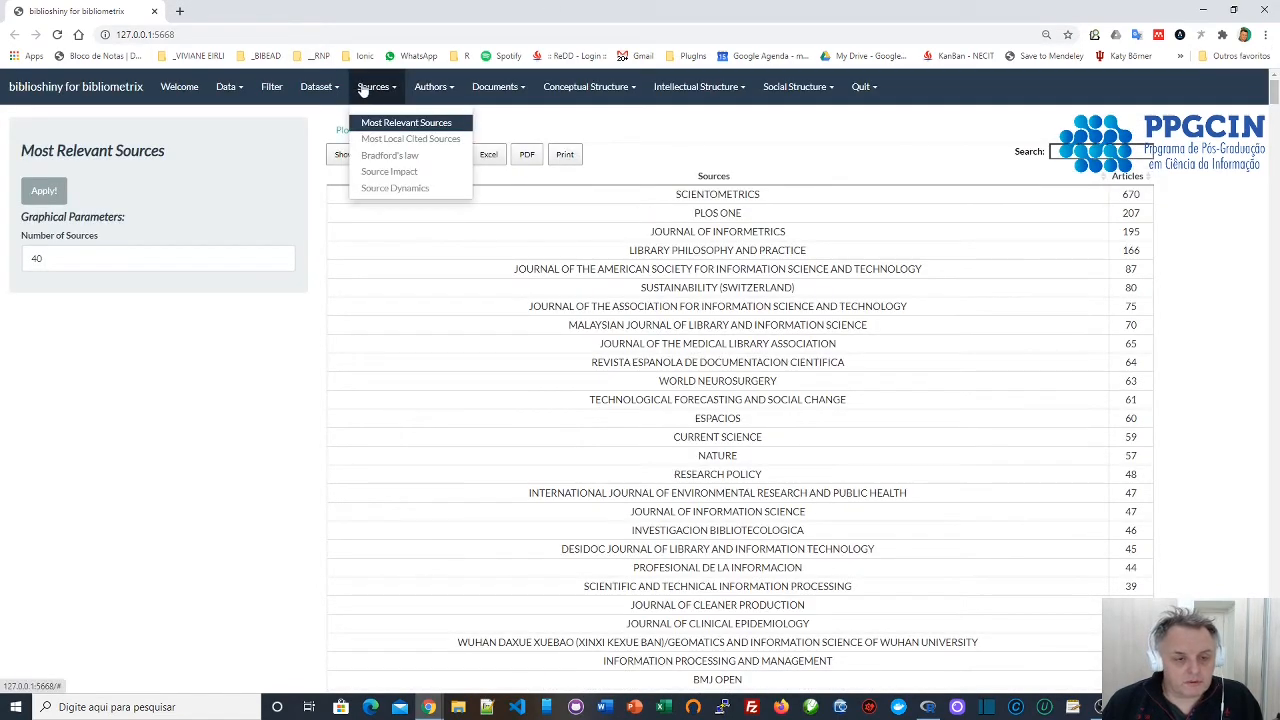
{"action": "left_click", "coordinate": [409, 160]}
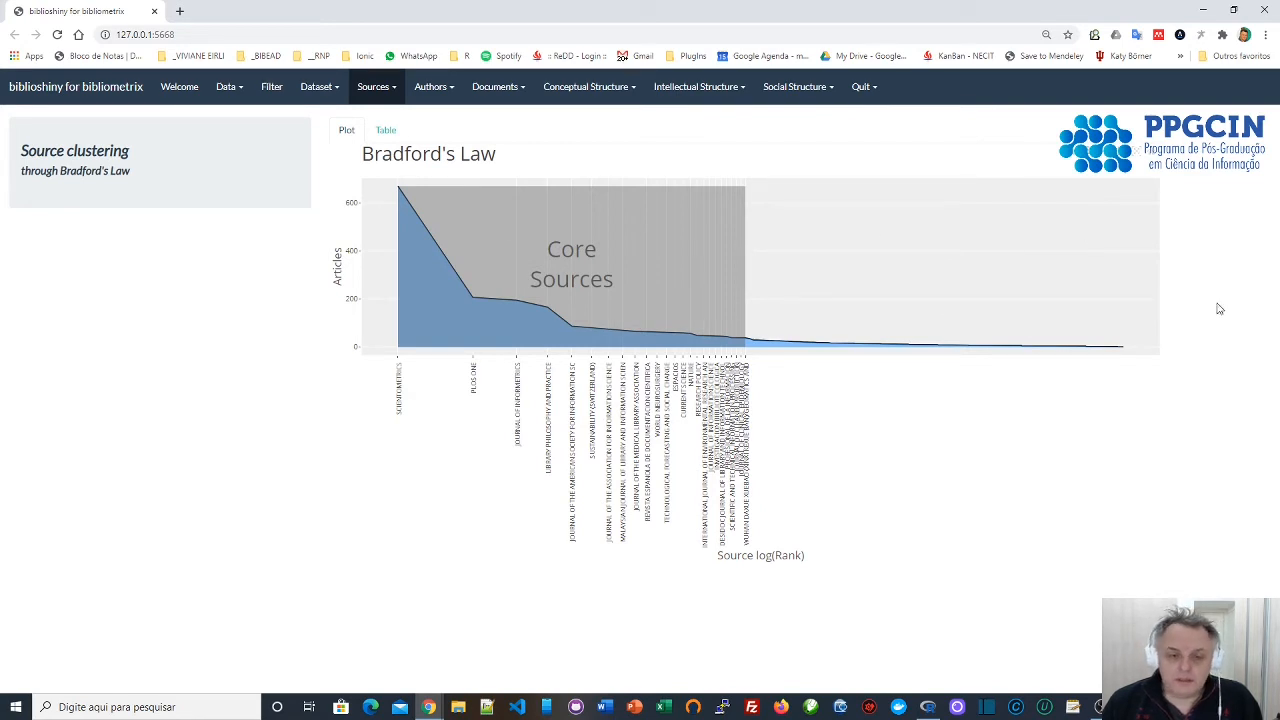
{"action": "left_click", "coordinate": [387, 133]}
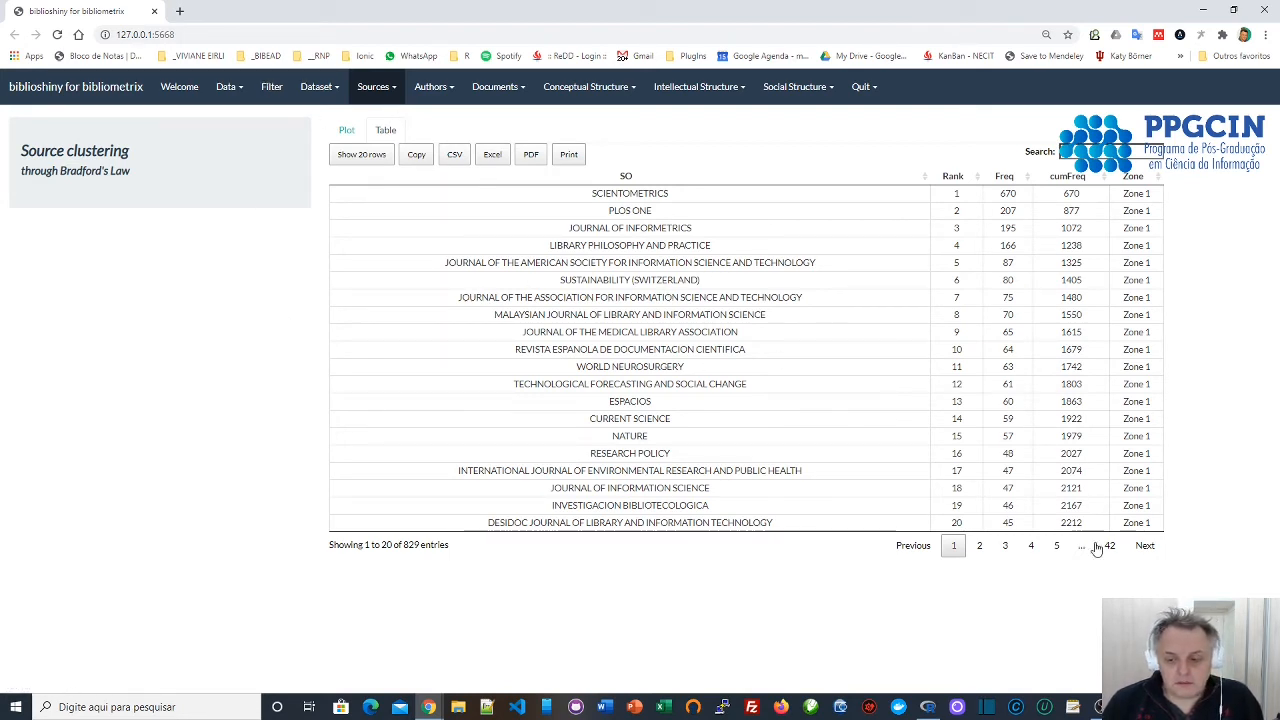
{"action": "left_click", "coordinate": [365, 158]}
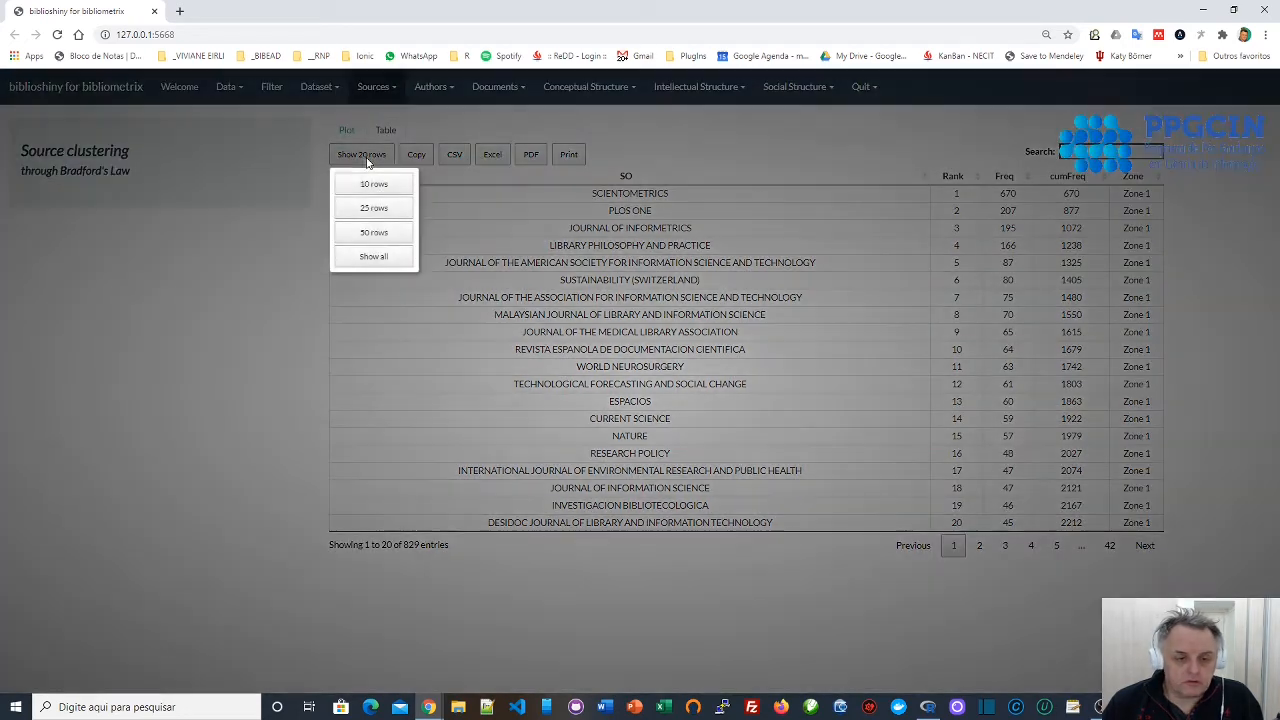
{"action": "left_click", "coordinate": [373, 233]}
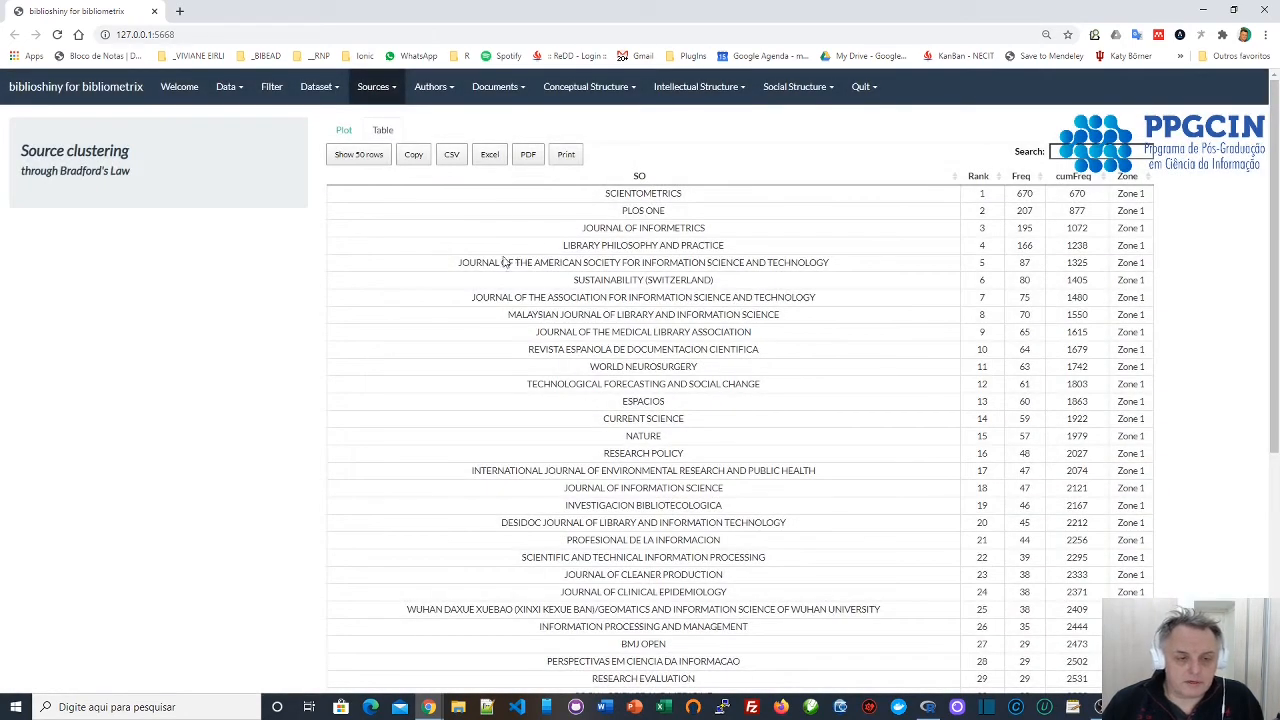
Return to the Bradford's Law plot, zoom in on the Core Sources area to inspect it, and reset the axes.
{"action": "left_click", "coordinate": [344, 130]}
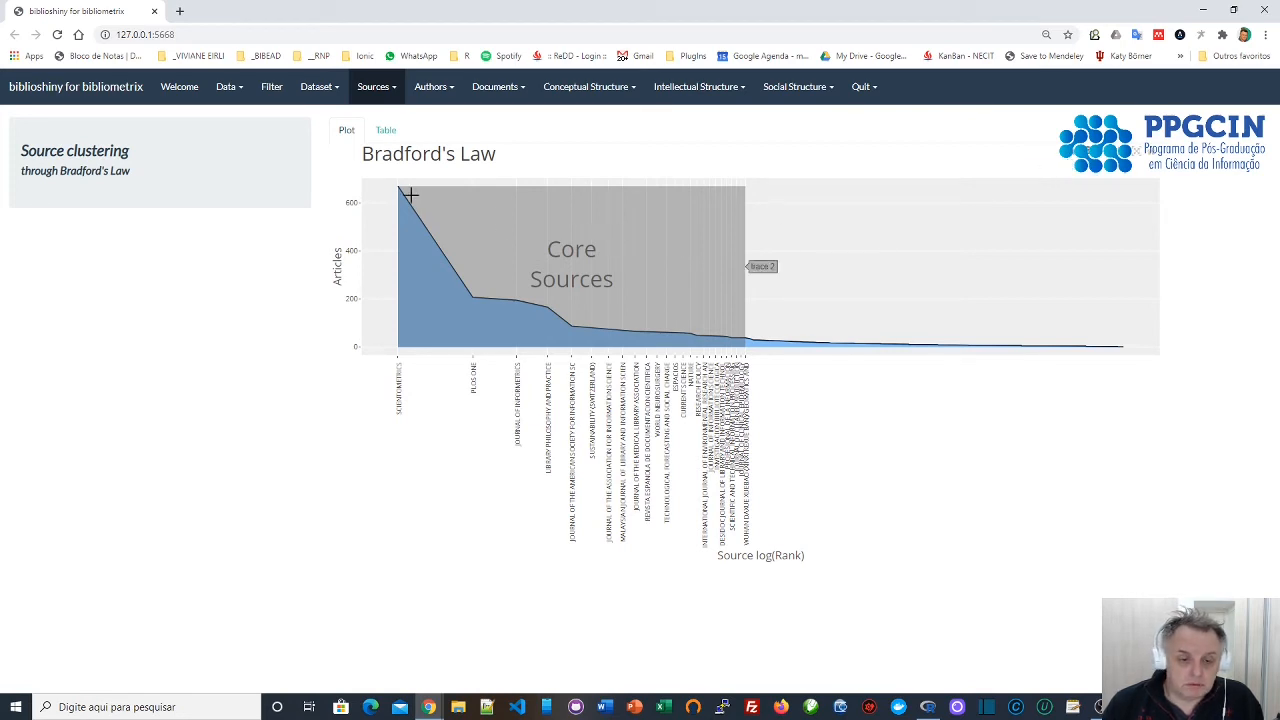
{"action": "left_click_drag", "start_coordinate": [396, 200], "coordinate": [770, 405]}
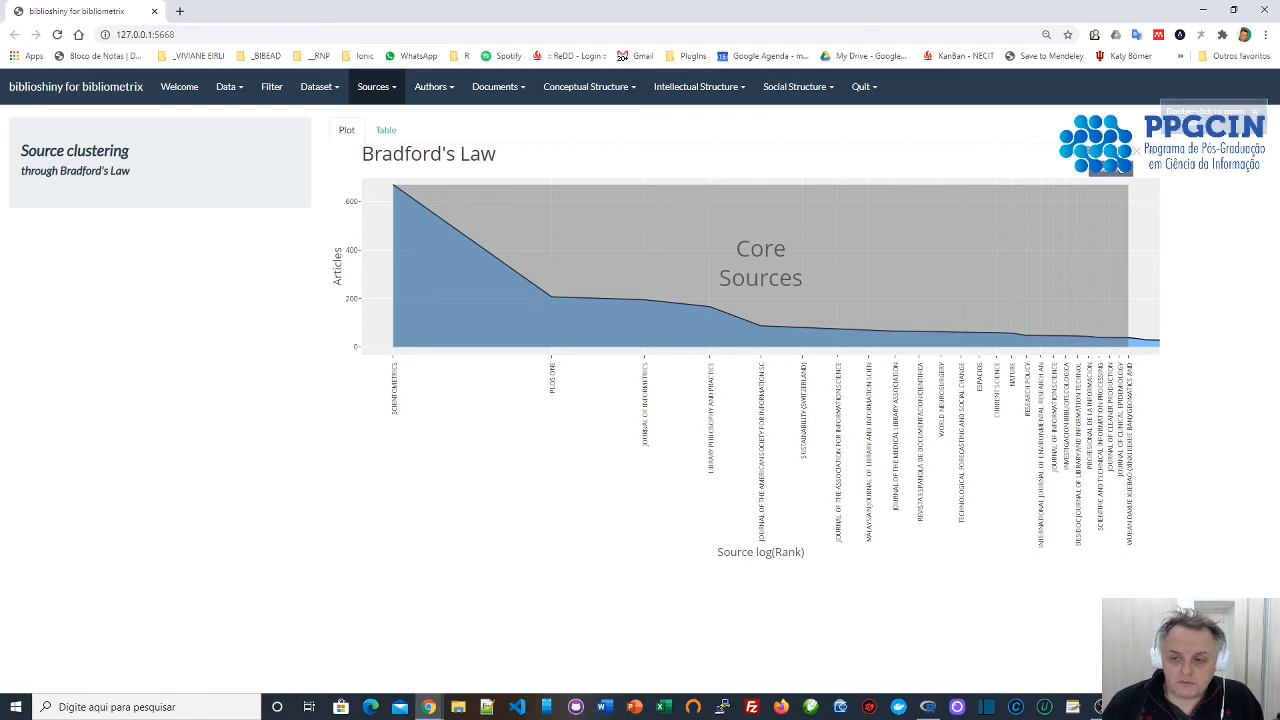
{"action": "left_click", "coordinate": [1118, 168]}
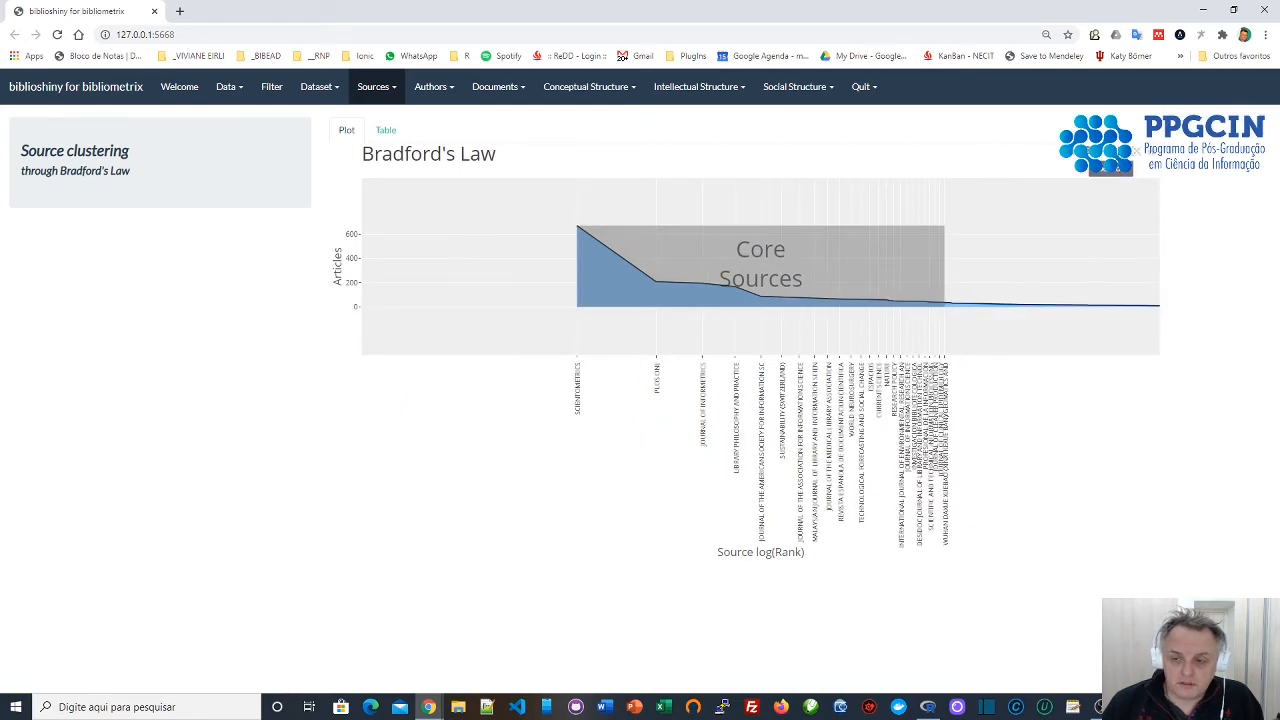
{"action": "left_click", "coordinate": [1104, 160]}
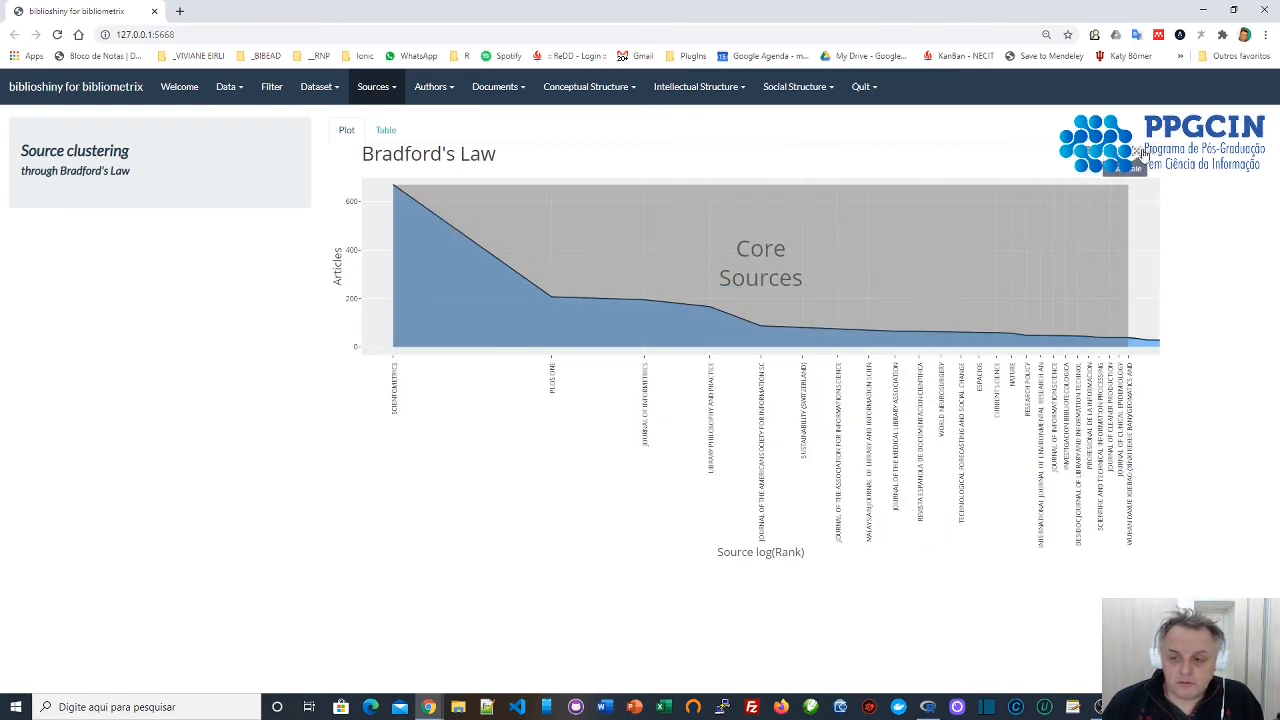
{"action": "left_click", "coordinate": [1137, 157]}
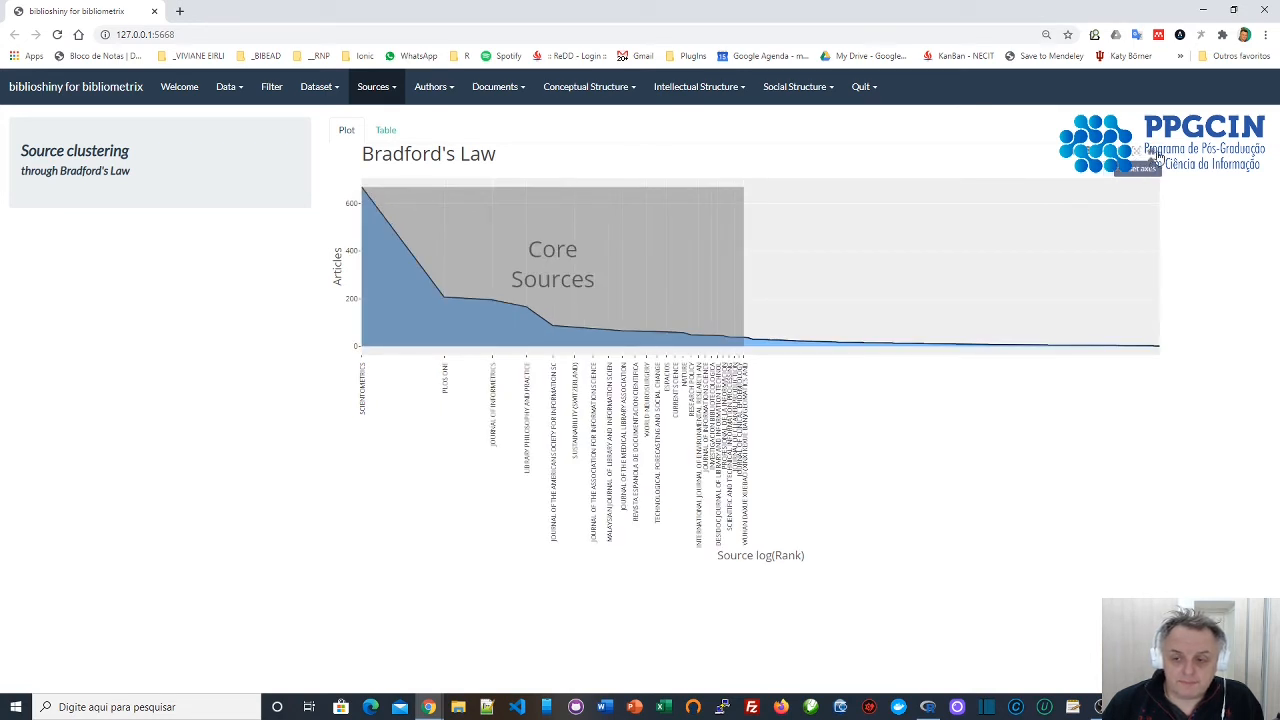
{"action": "left_click", "coordinate": [1157, 155]}
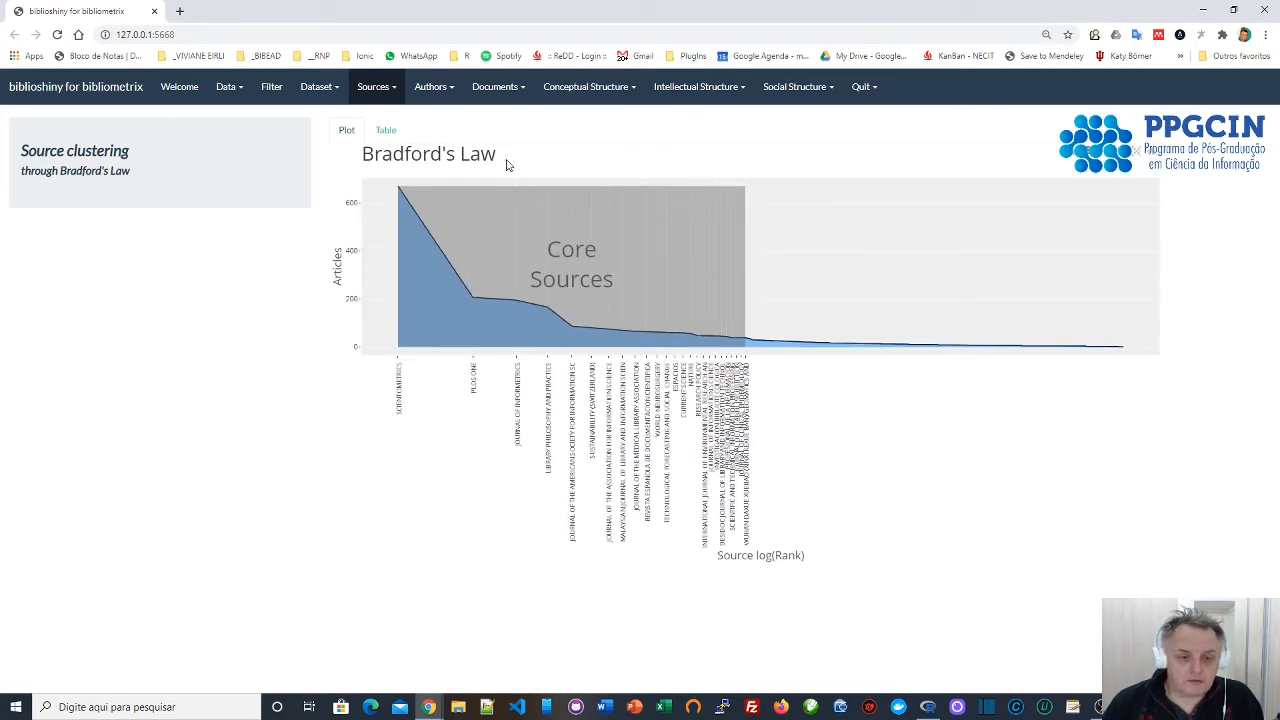
Open the Most Relevant Authors analysis and check both its plot and its table.
{"action": "left_click", "coordinate": [366, 88]}
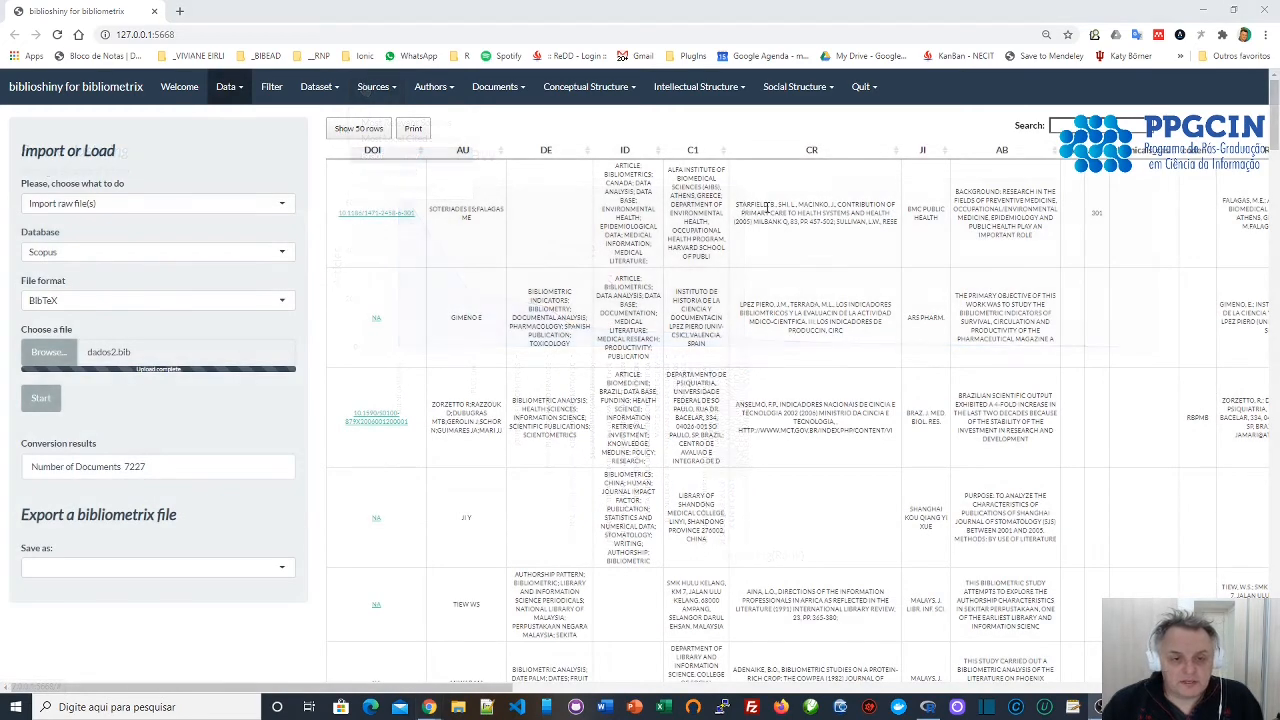
{"action": "left_click", "coordinate": [441, 95]}
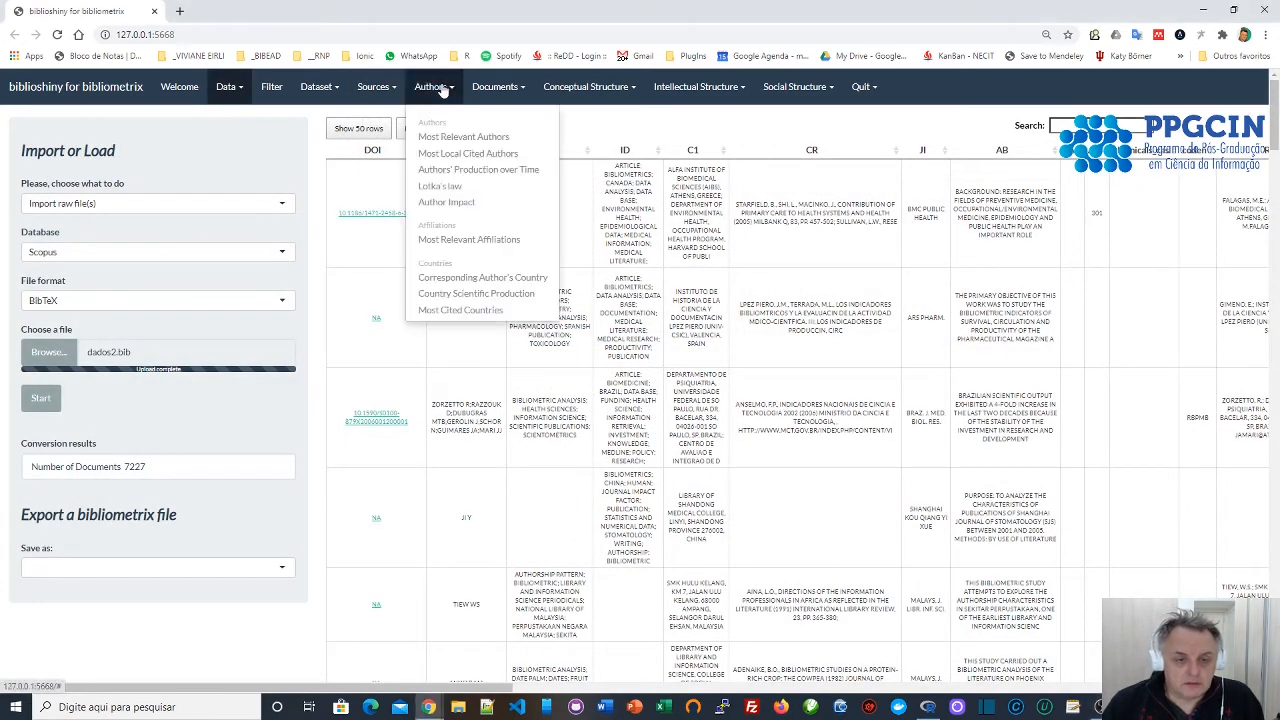
{"action": "left_click", "coordinate": [475, 140]}
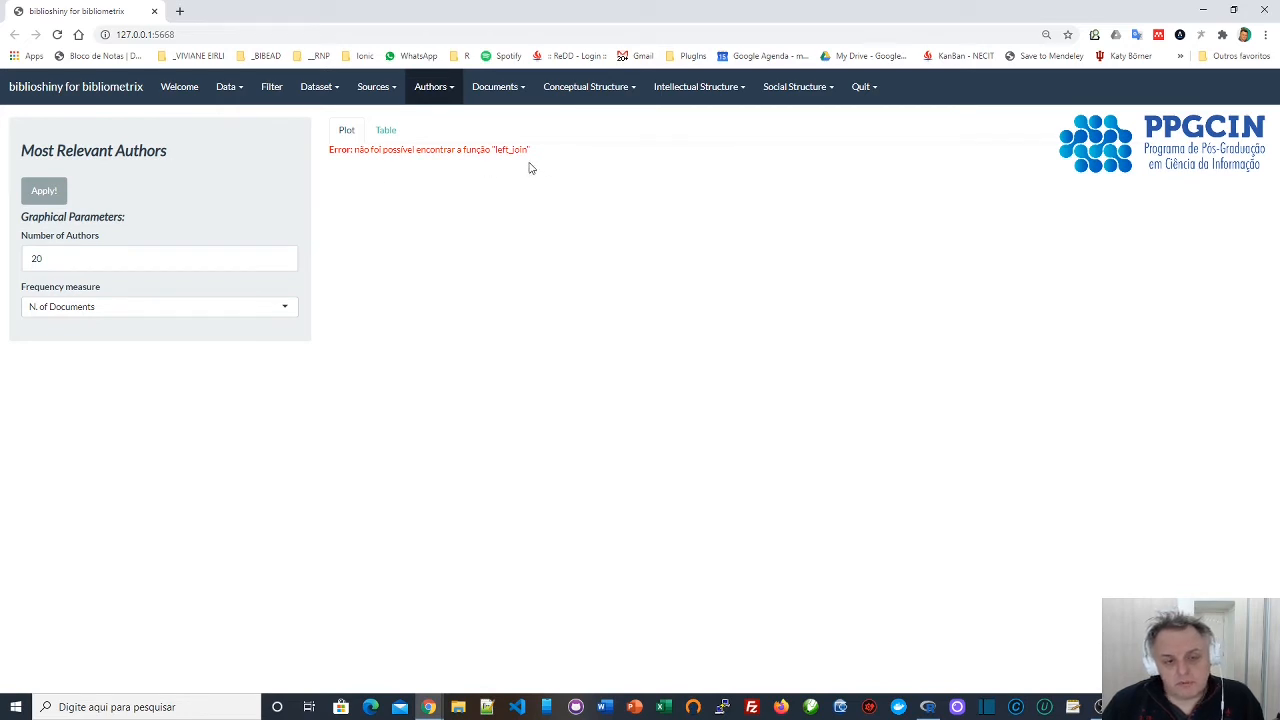
{"action": "left_click", "coordinate": [387, 131]}
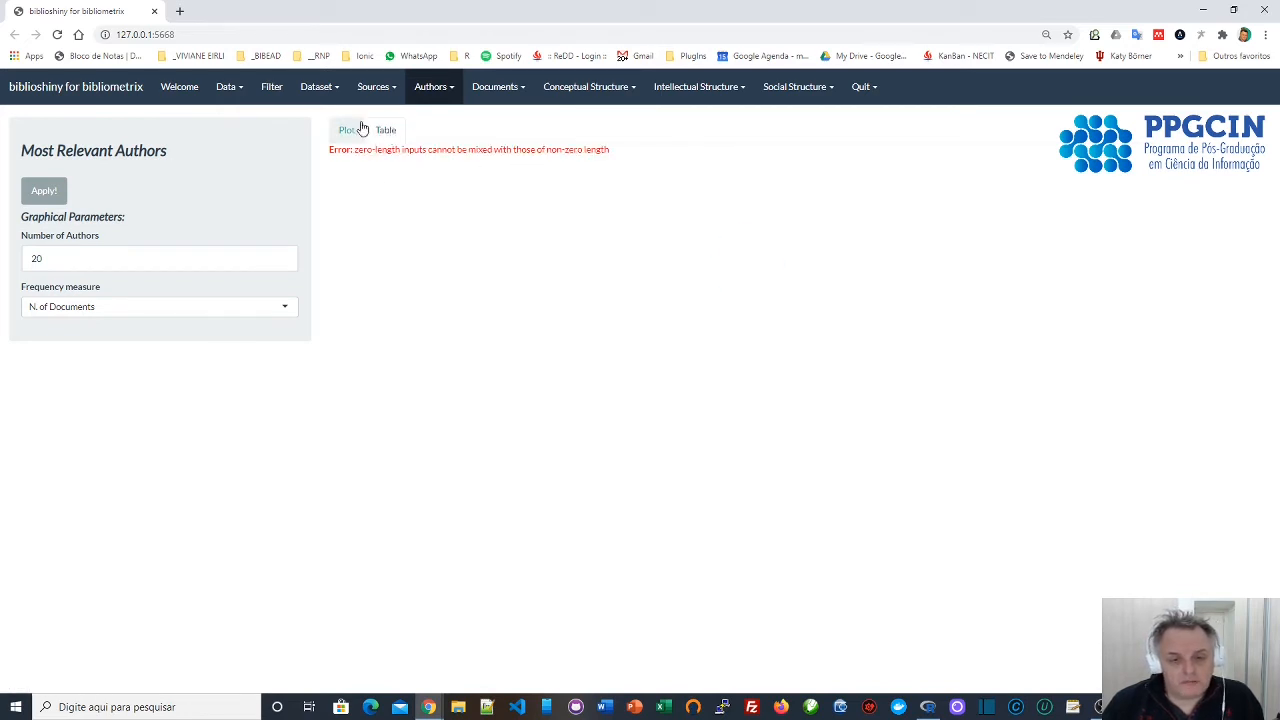
{"action": "left_click", "coordinate": [358, 130]}
Open the Authors' Production over Time plot and inspect the yearly article and citation details of several authors' data points.
{"action": "left_click", "coordinate": [440, 90]}
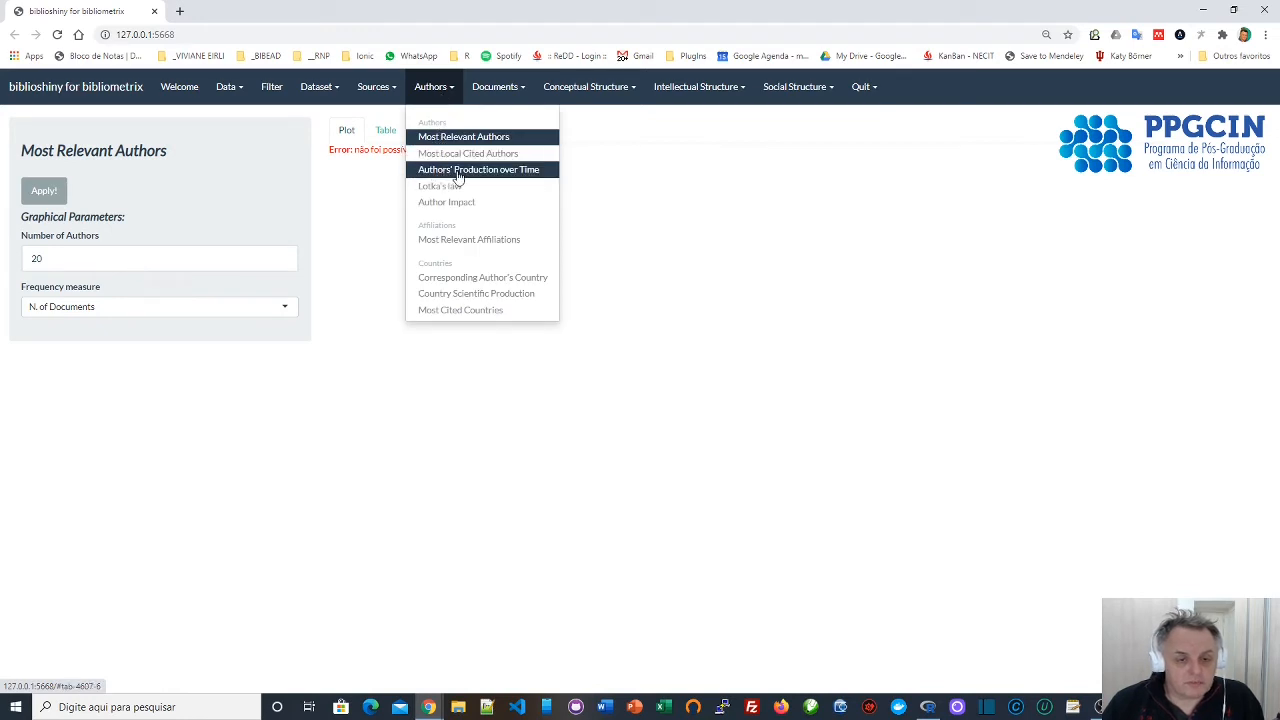
{"action": "left_click", "coordinate": [485, 176]}
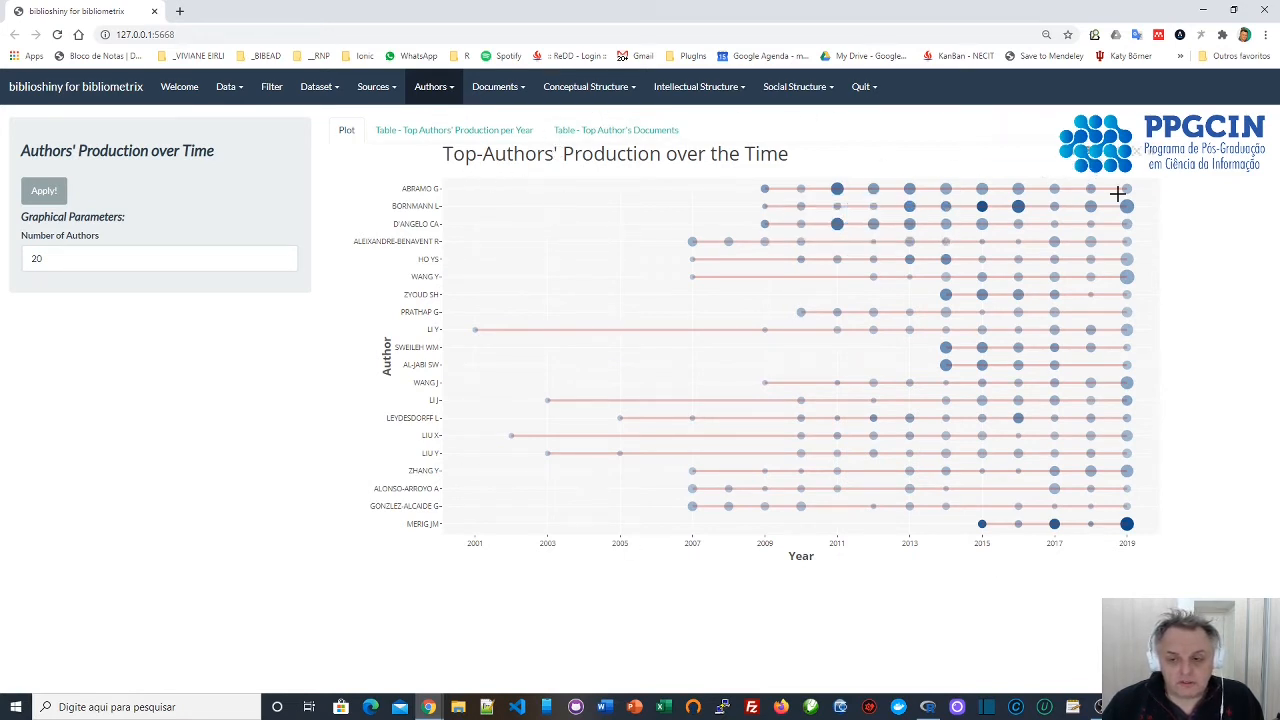
{"action": "mouse_move", "coordinate": [768, 193]}
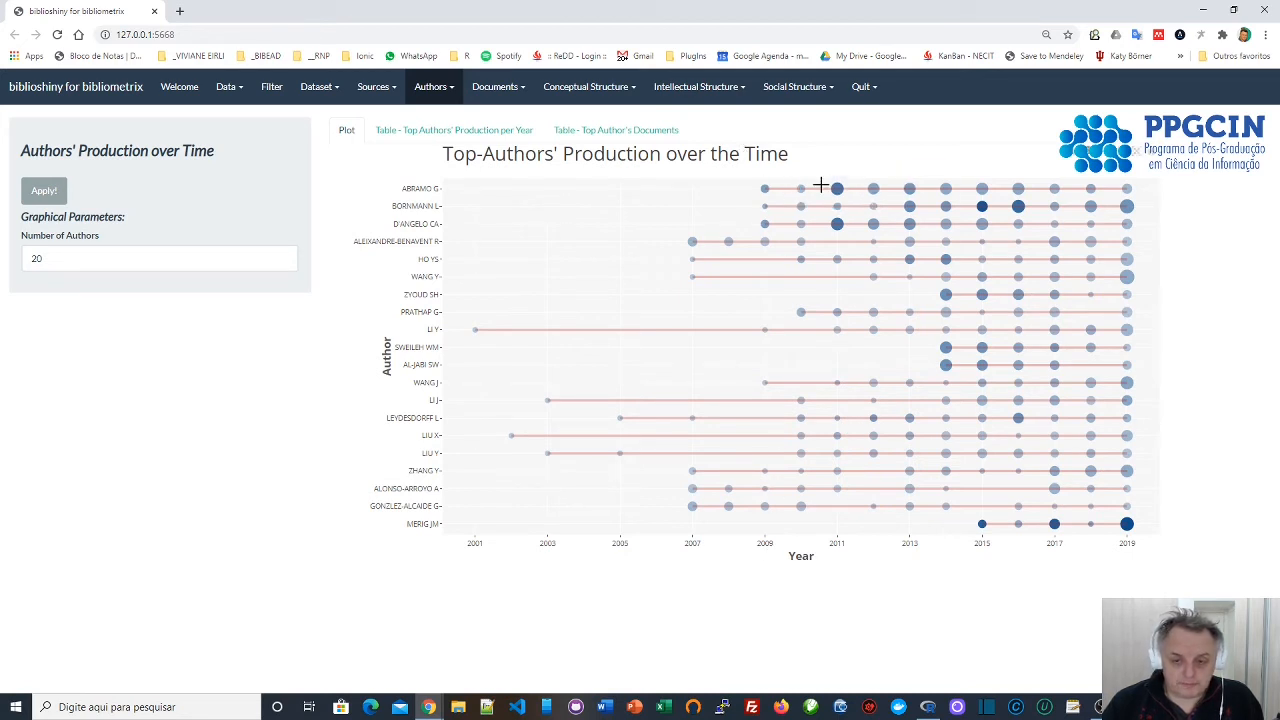
{"action": "mouse_move", "coordinate": [836, 187]}
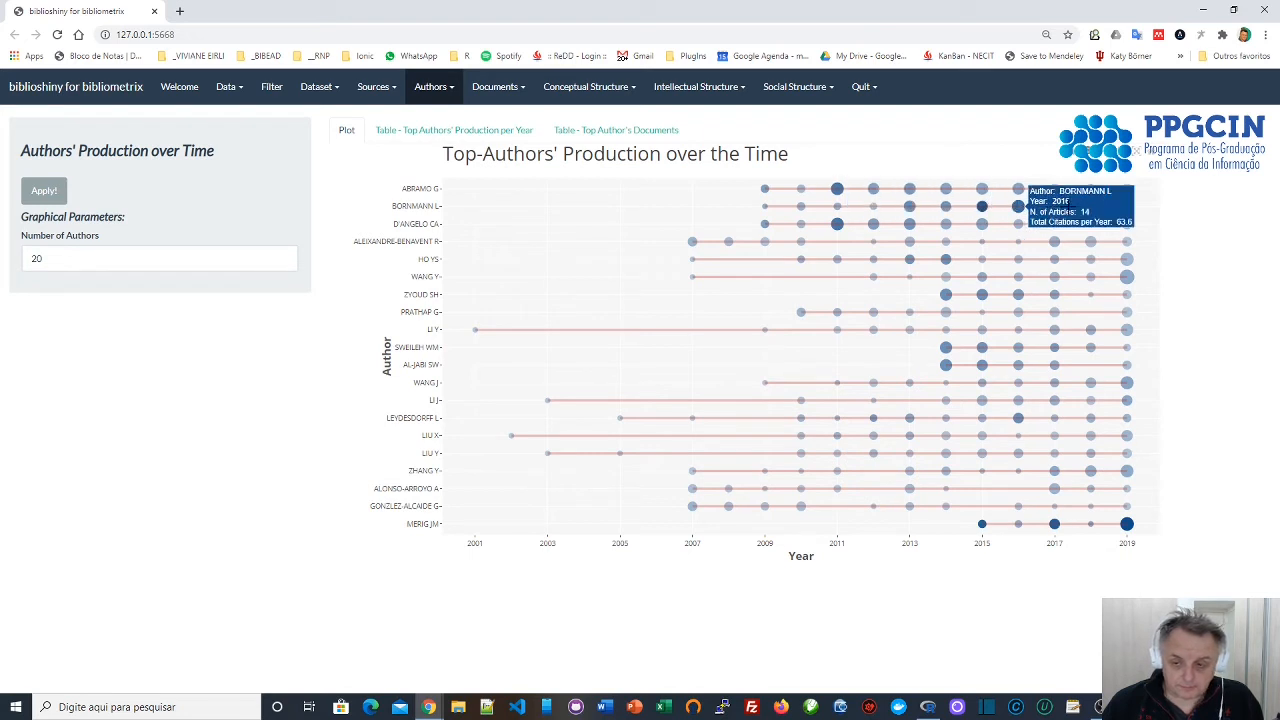
{"action": "mouse_move", "coordinate": [1125, 188]}
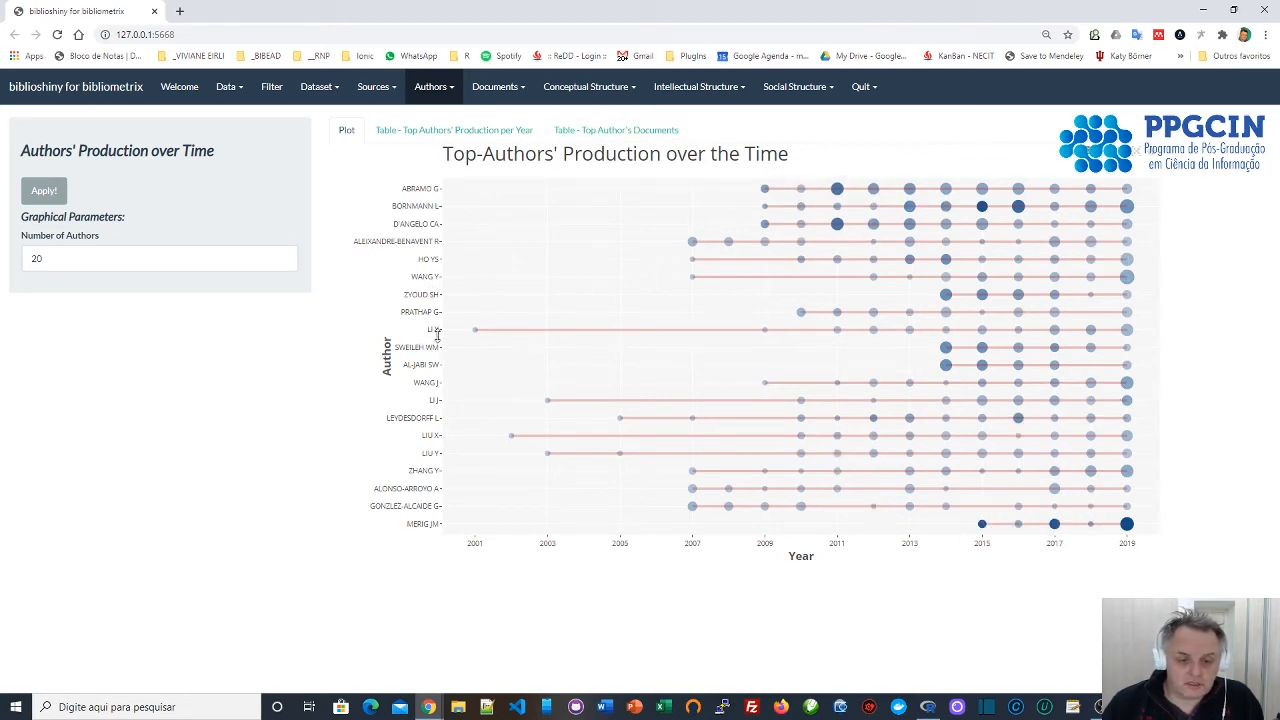
{"action": "mouse_move", "coordinate": [475, 339]}
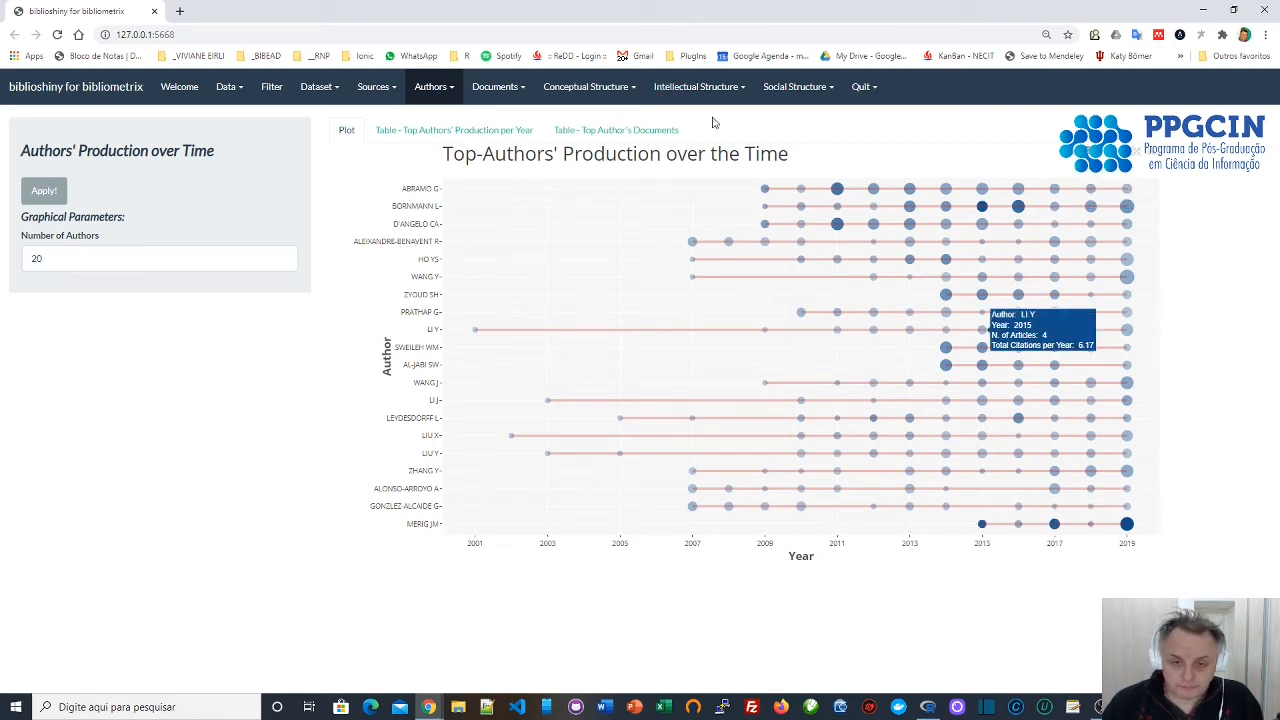
Review the tables of top authors' production per year and top authors' documents, and return to the plot.
{"action": "left_click", "coordinate": [453, 131]}
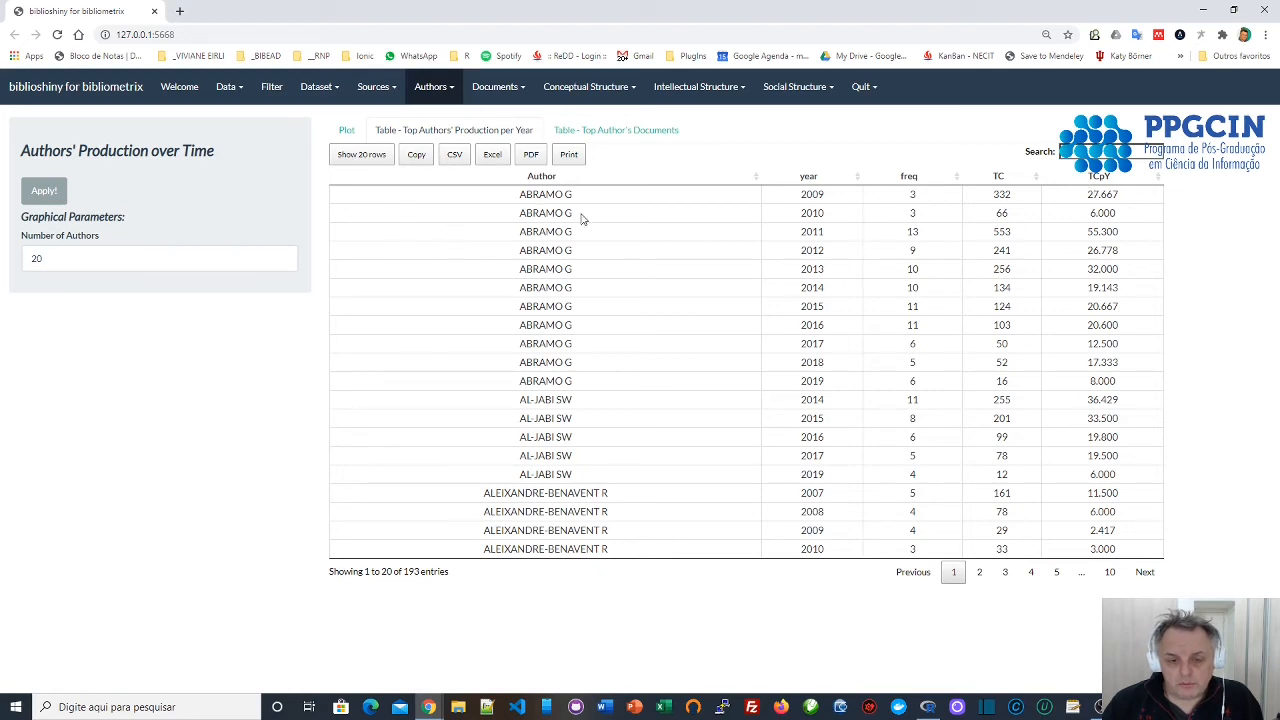
{"action": "left_click", "coordinate": [594, 134]}
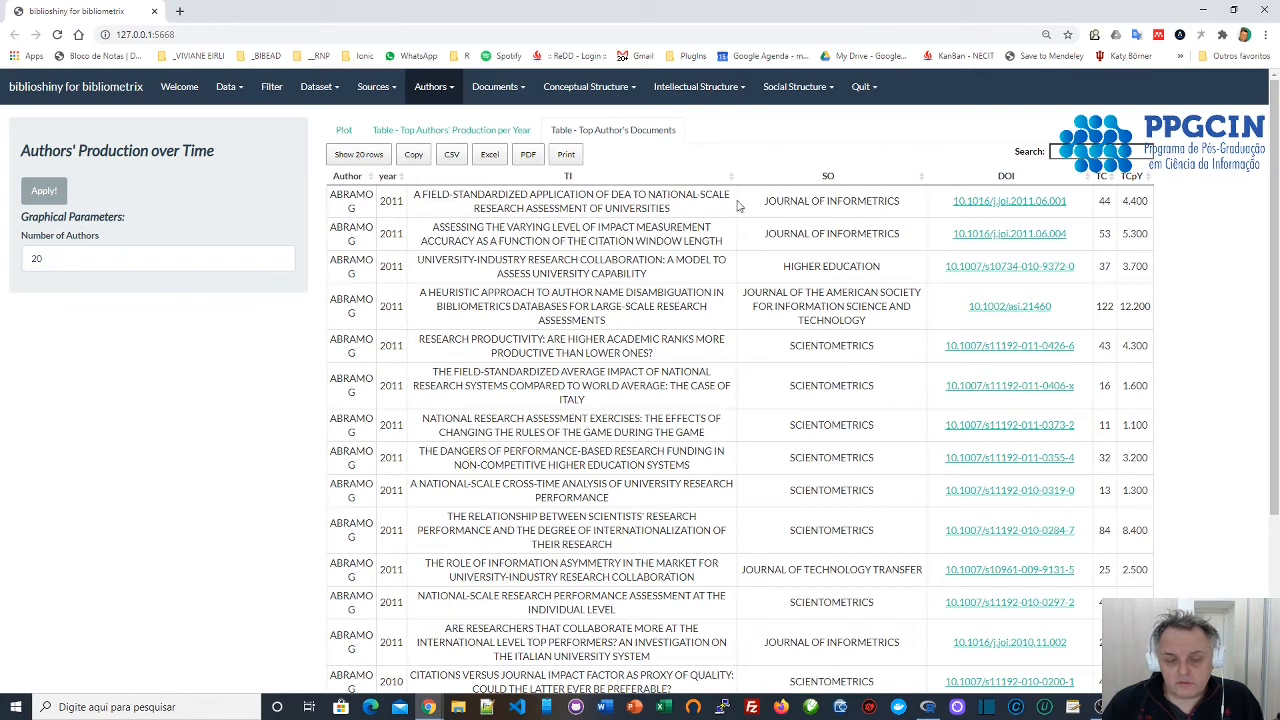
{"action": "left_click", "coordinate": [346, 131]}
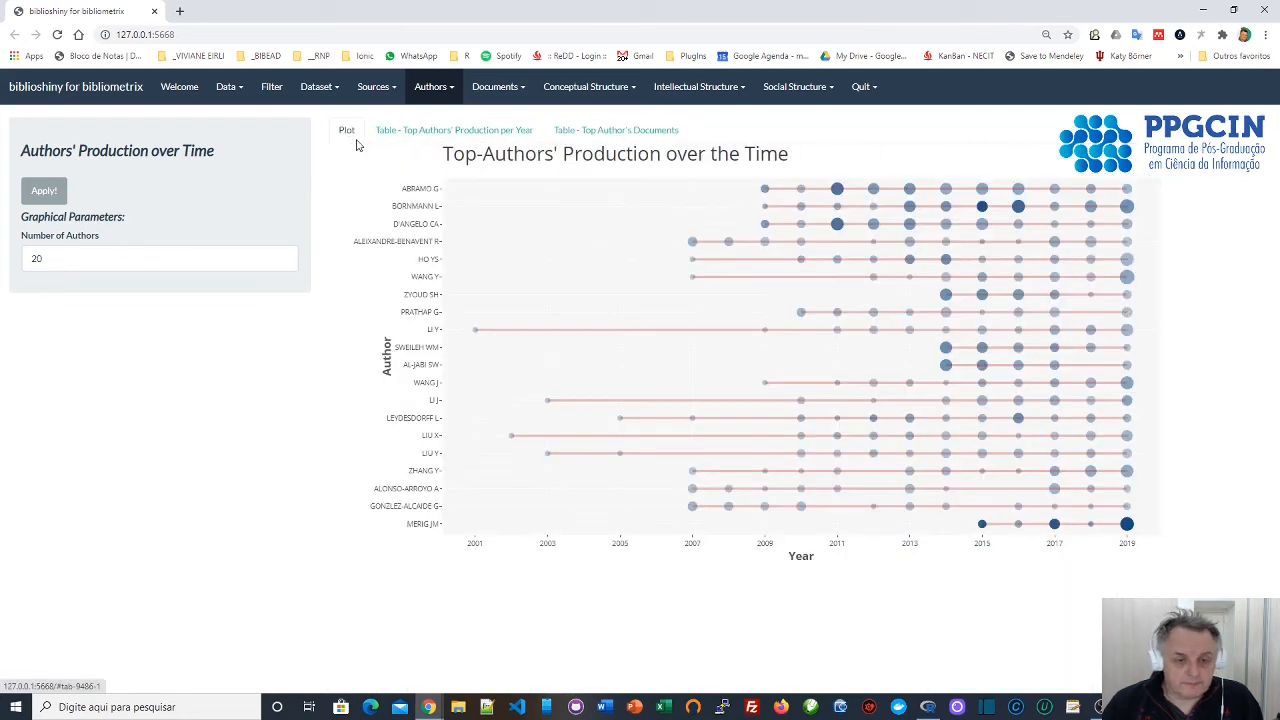
Open the Lotka's Law author productivity analysis, examine its plot and the first and last pages of its table, and return to the plot.
{"action": "left_click", "coordinate": [433, 90]}
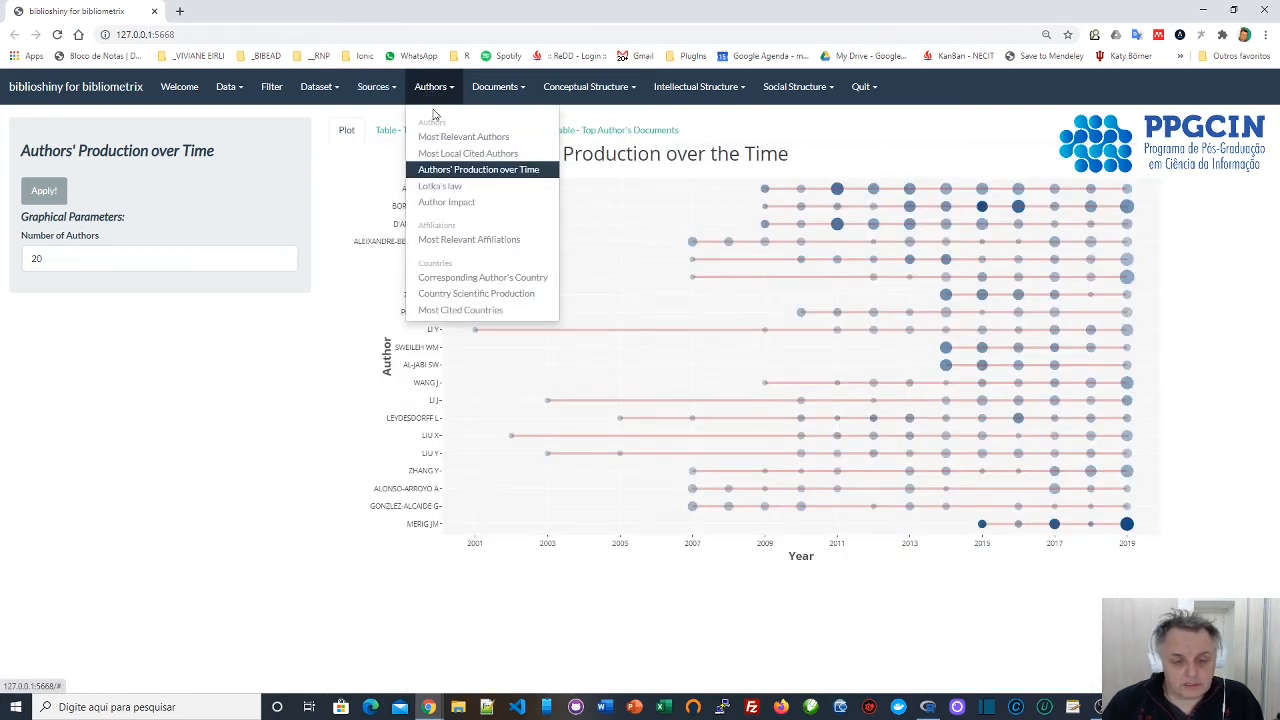
{"action": "left_click", "coordinate": [457, 190]}
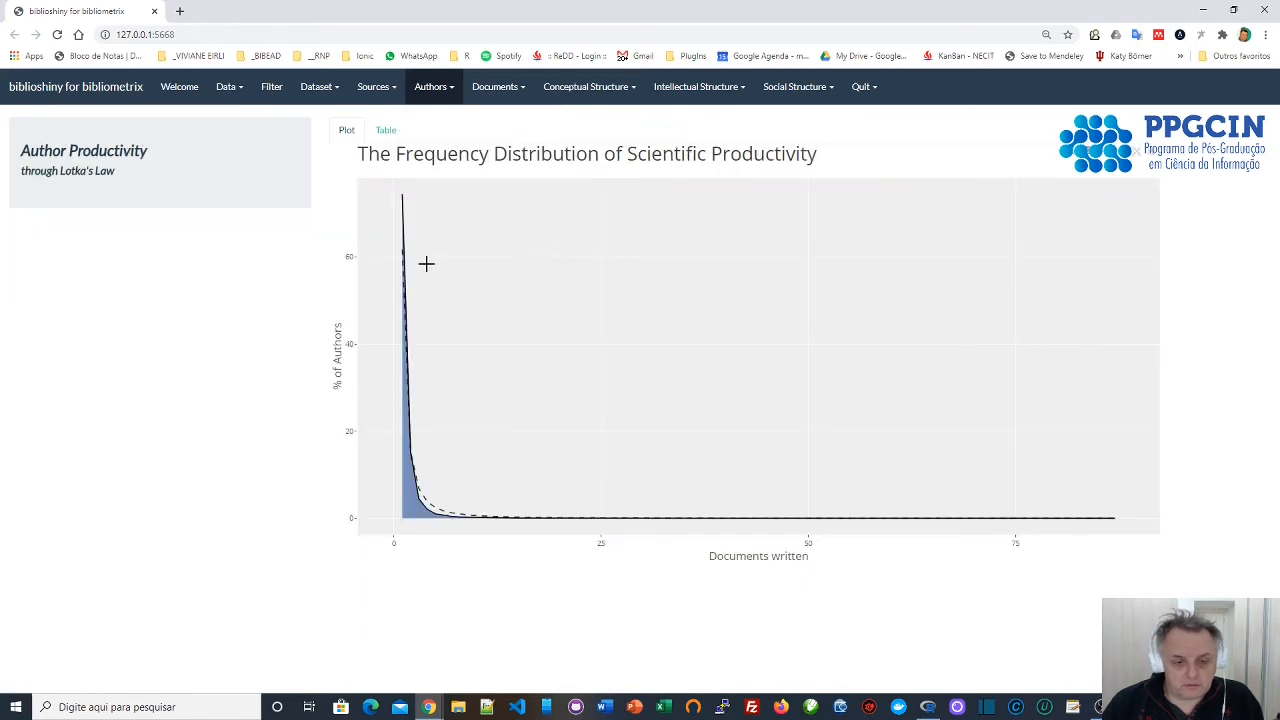
{"action": "mouse_move", "coordinate": [402, 193]}
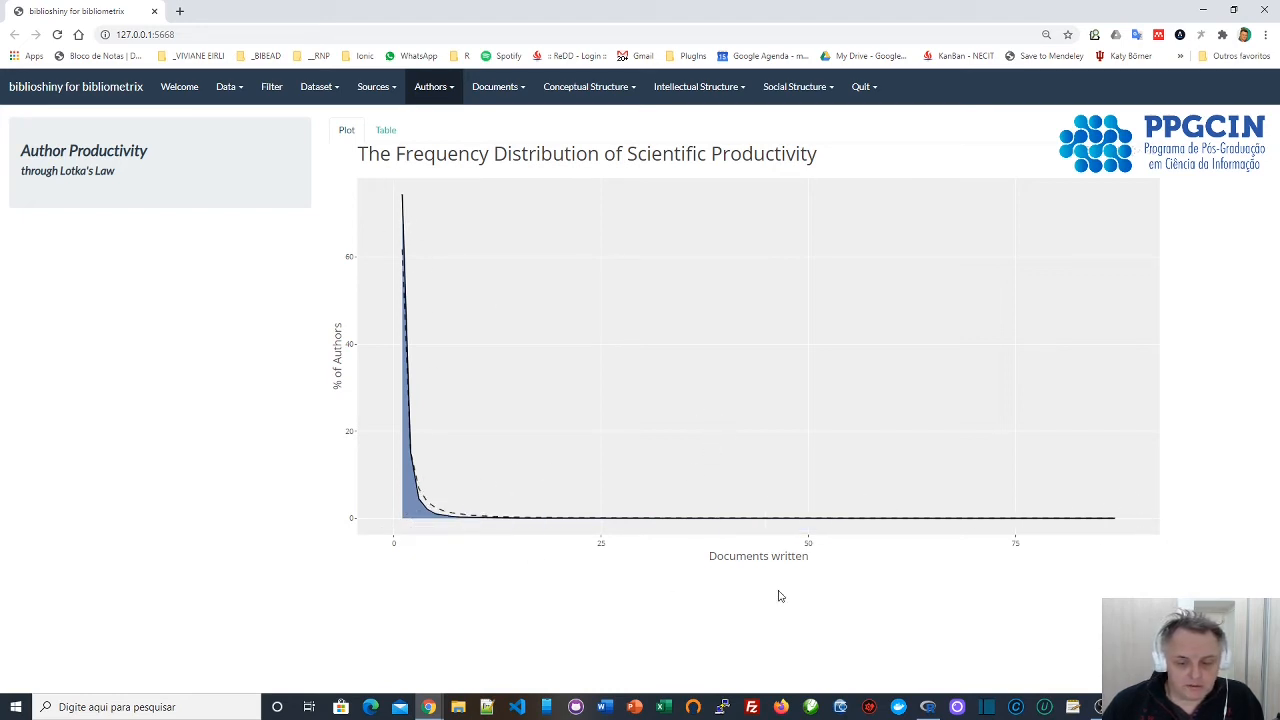
{"action": "left_click", "coordinate": [386, 130]}
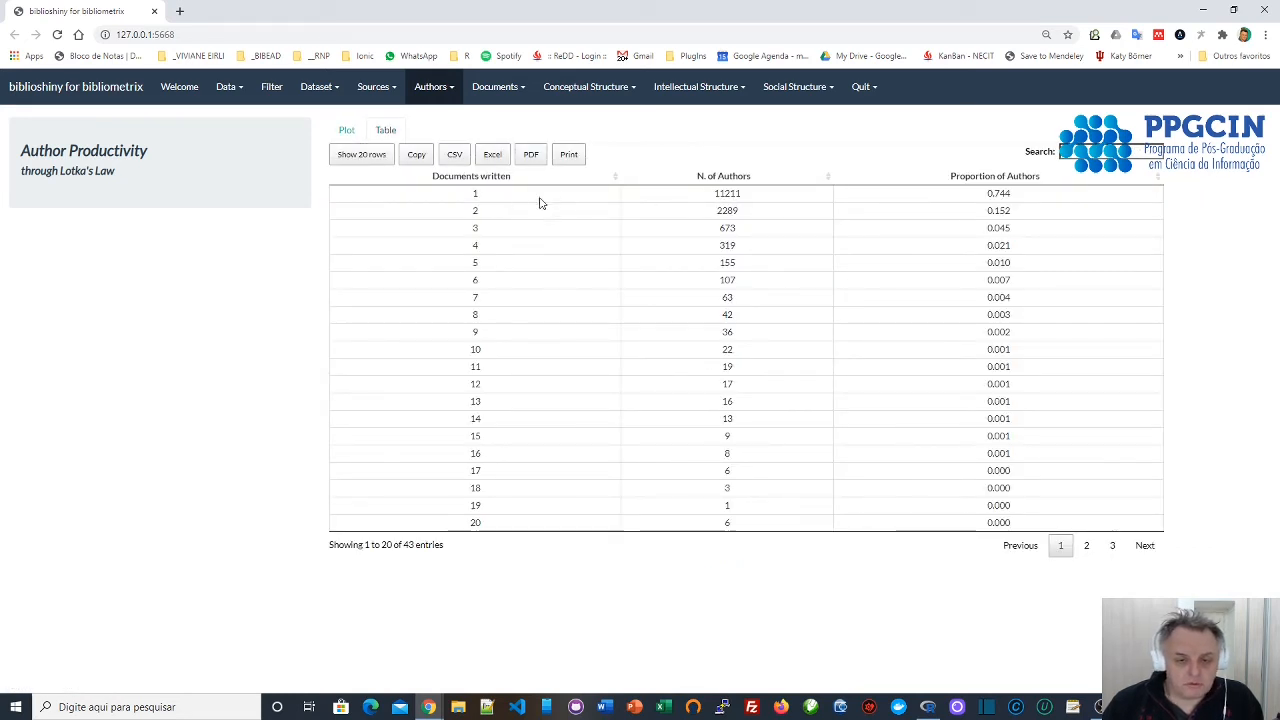
{"action": "left_click", "coordinate": [1112, 545]}
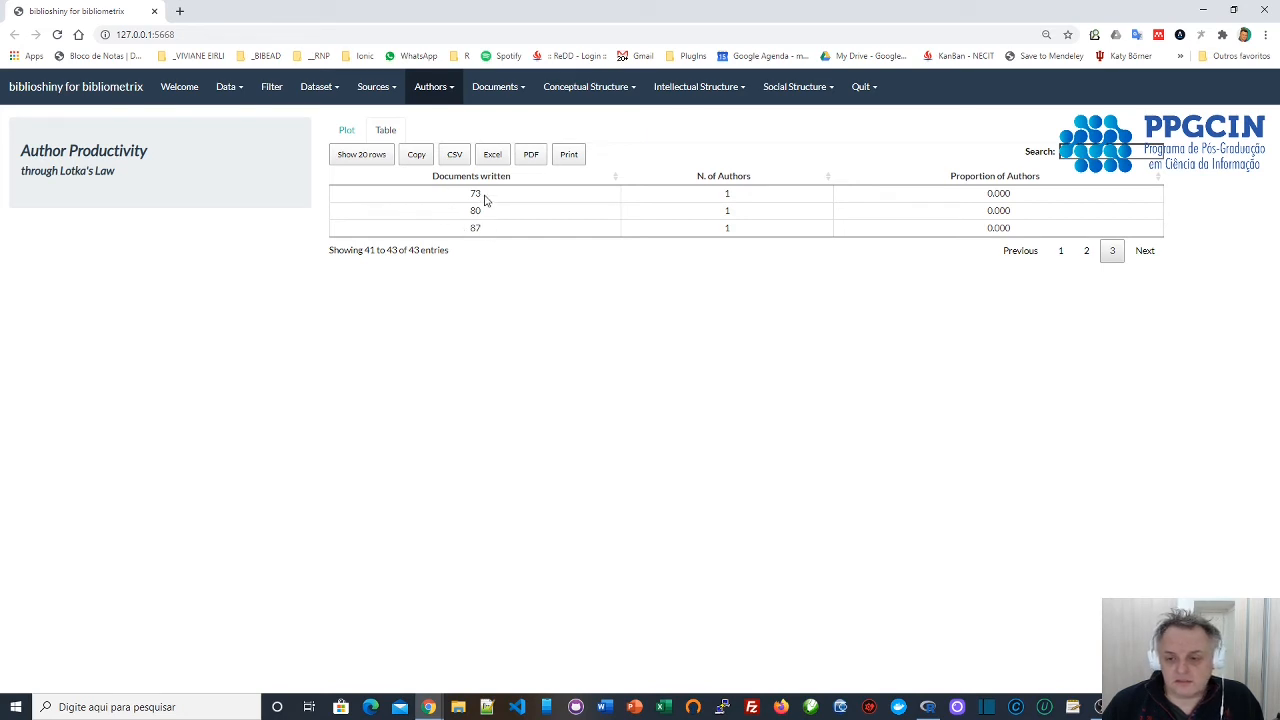
{"action": "left_click", "coordinate": [346, 130]}
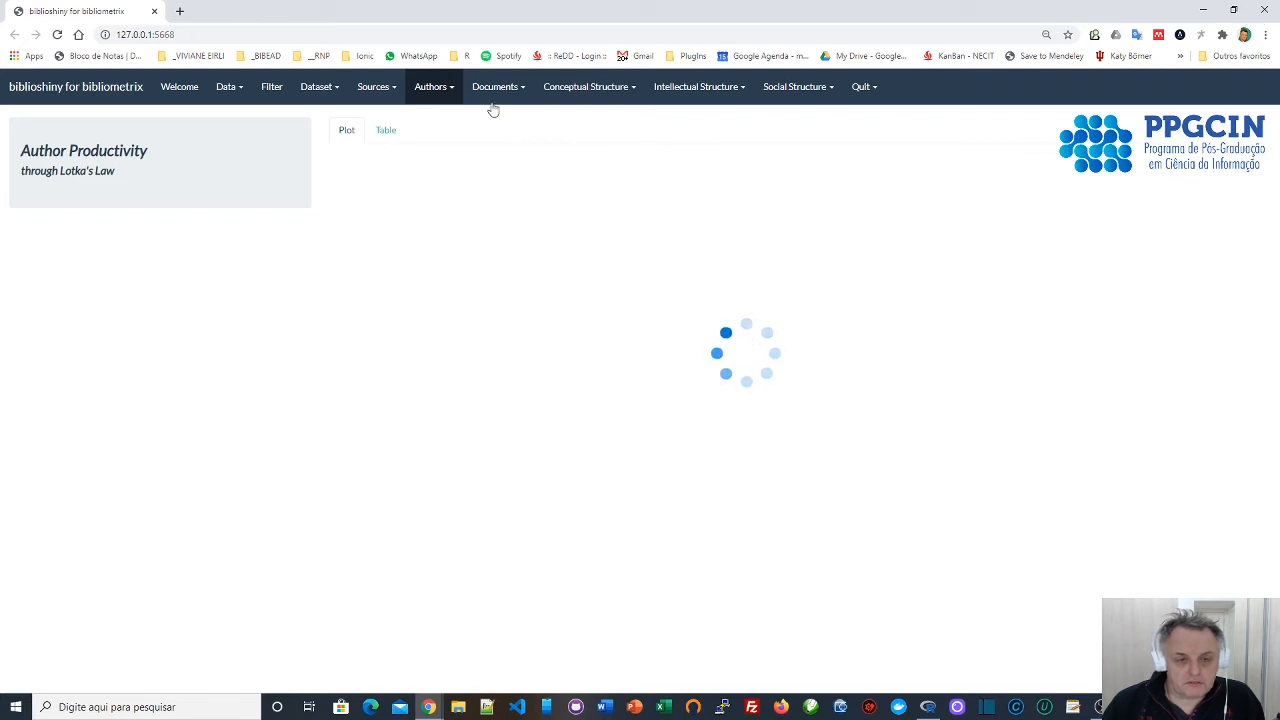
Open the Most Relevant Affiliations analysis, examine the plot of documents per institution and switch to its table.
{"action": "left_click", "coordinate": [431, 87]}
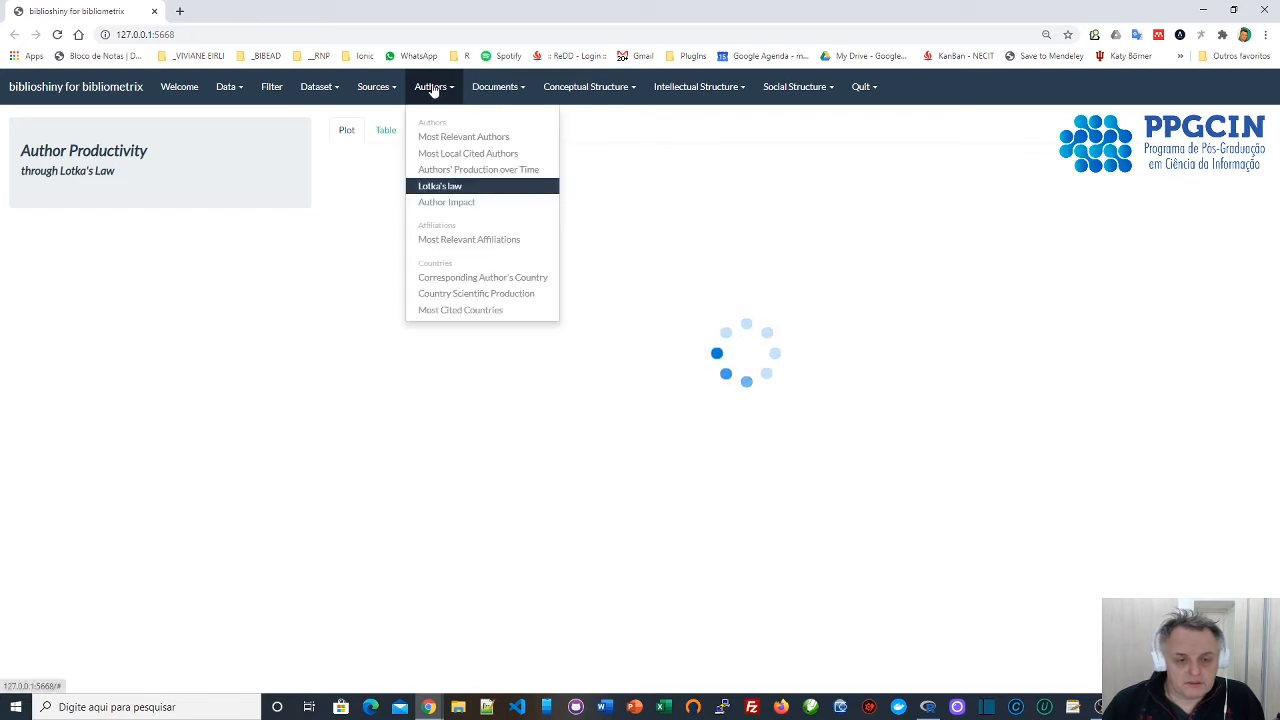
{"action": "left_click", "coordinate": [515, 241]}
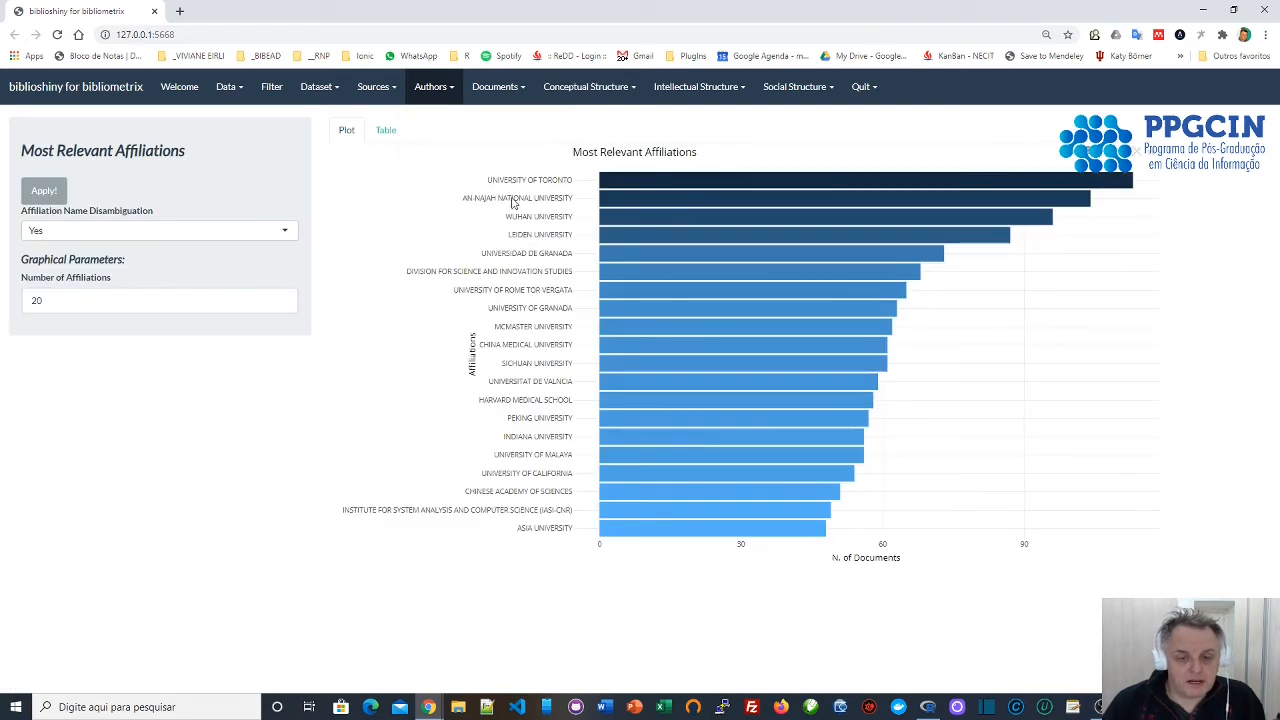
{"action": "left_click", "coordinate": [436, 89]}
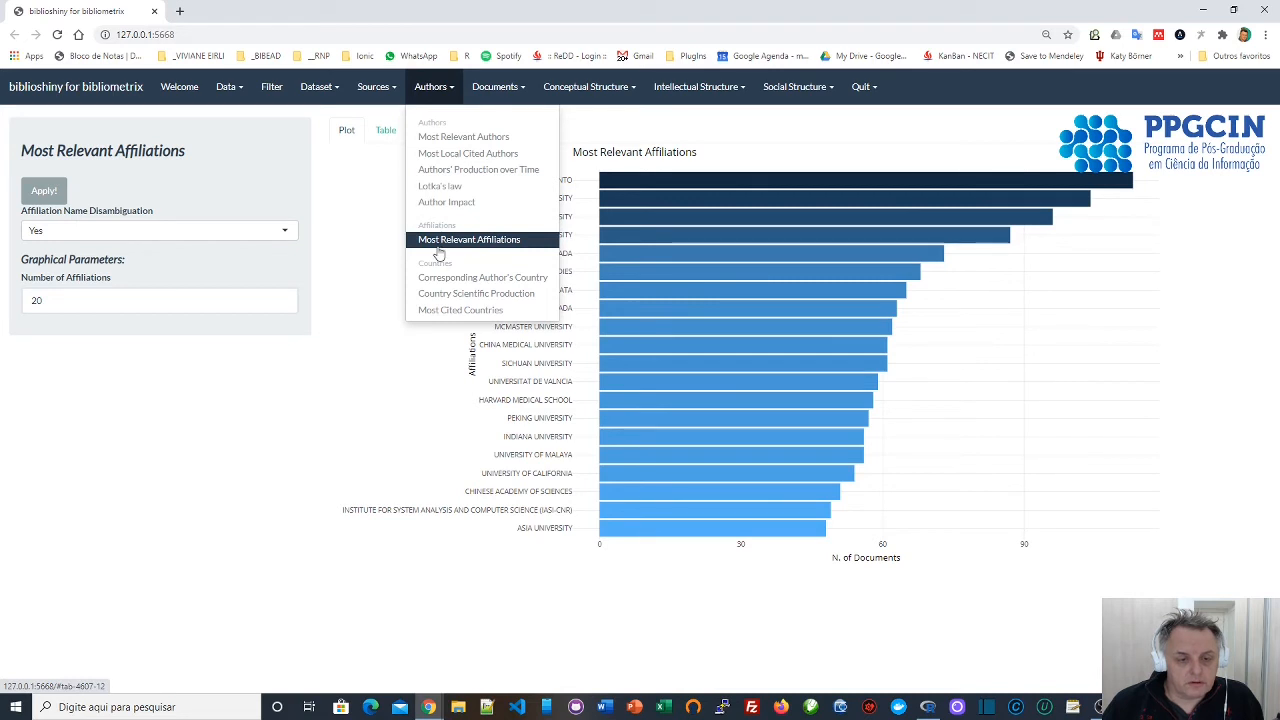
{"action": "left_click", "coordinate": [492, 248]}
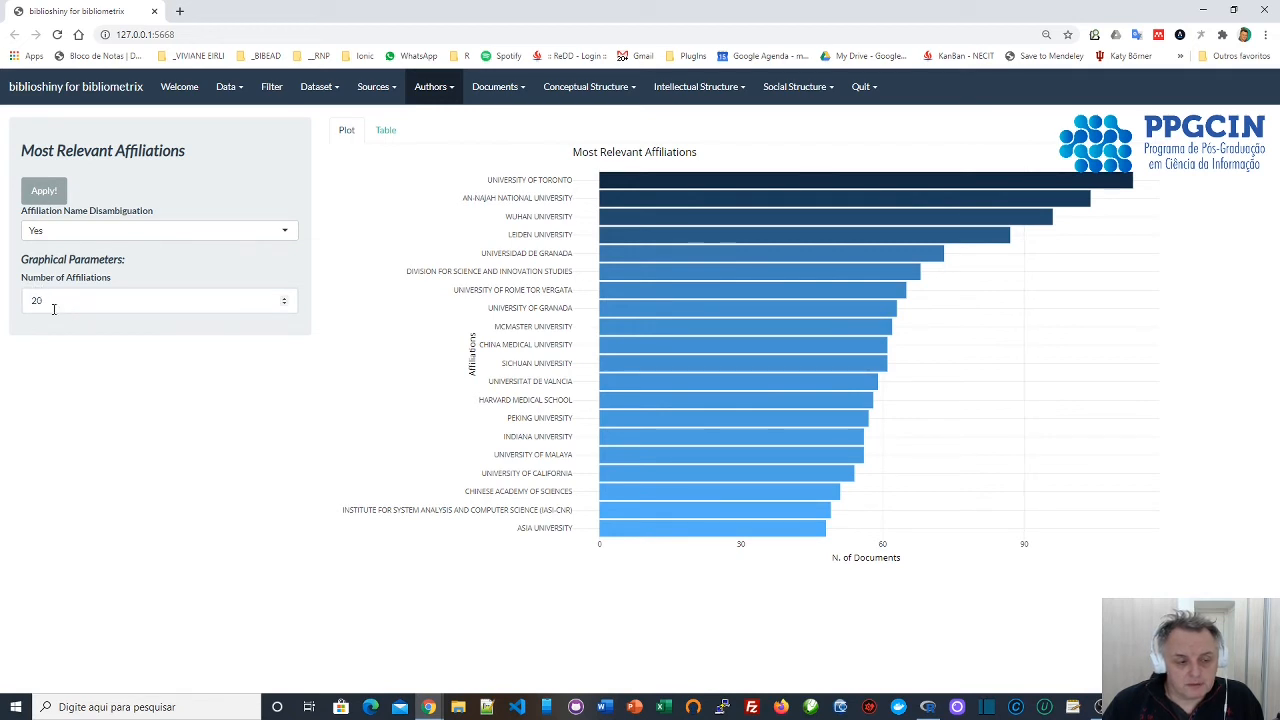
{"action": "left_click", "coordinate": [389, 135]}
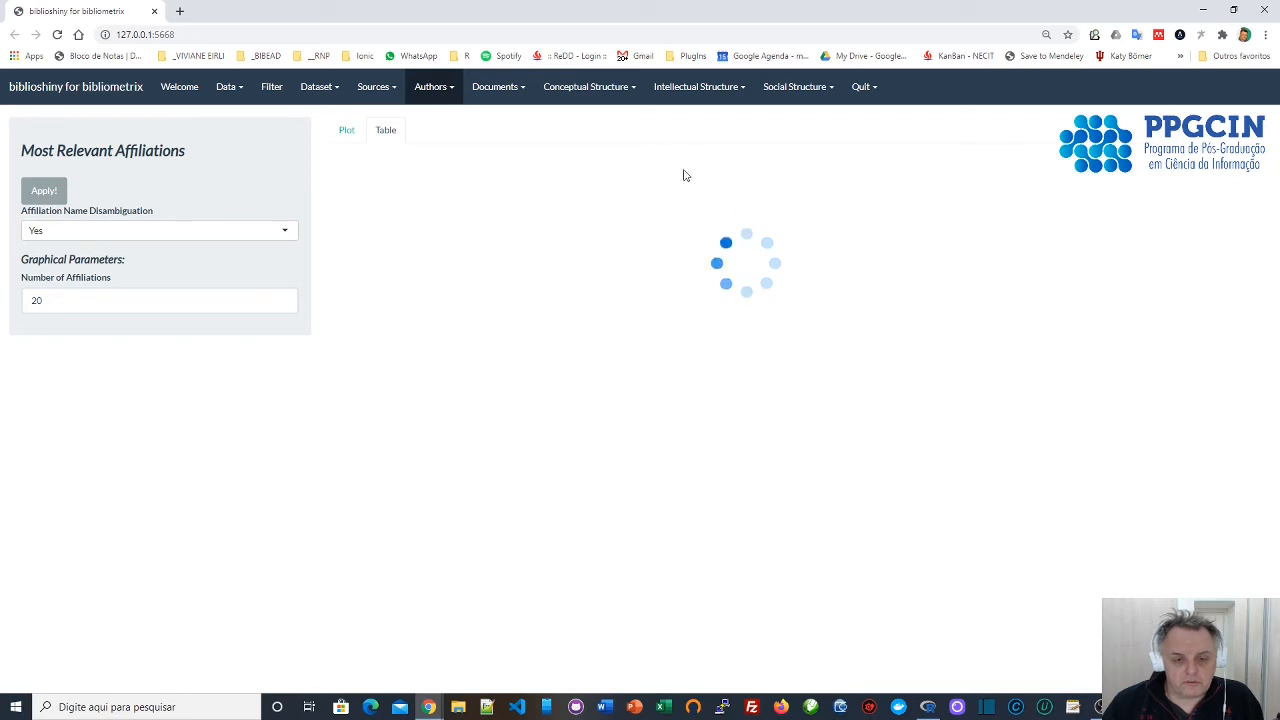
Return to the Most Relevant Affiliations plot and open the Corresponding Author's Country analysis to examine its plot of documents per country.
{"action": "left_click", "coordinate": [346, 131]}
{"action": "left_click", "coordinate": [430, 87]}
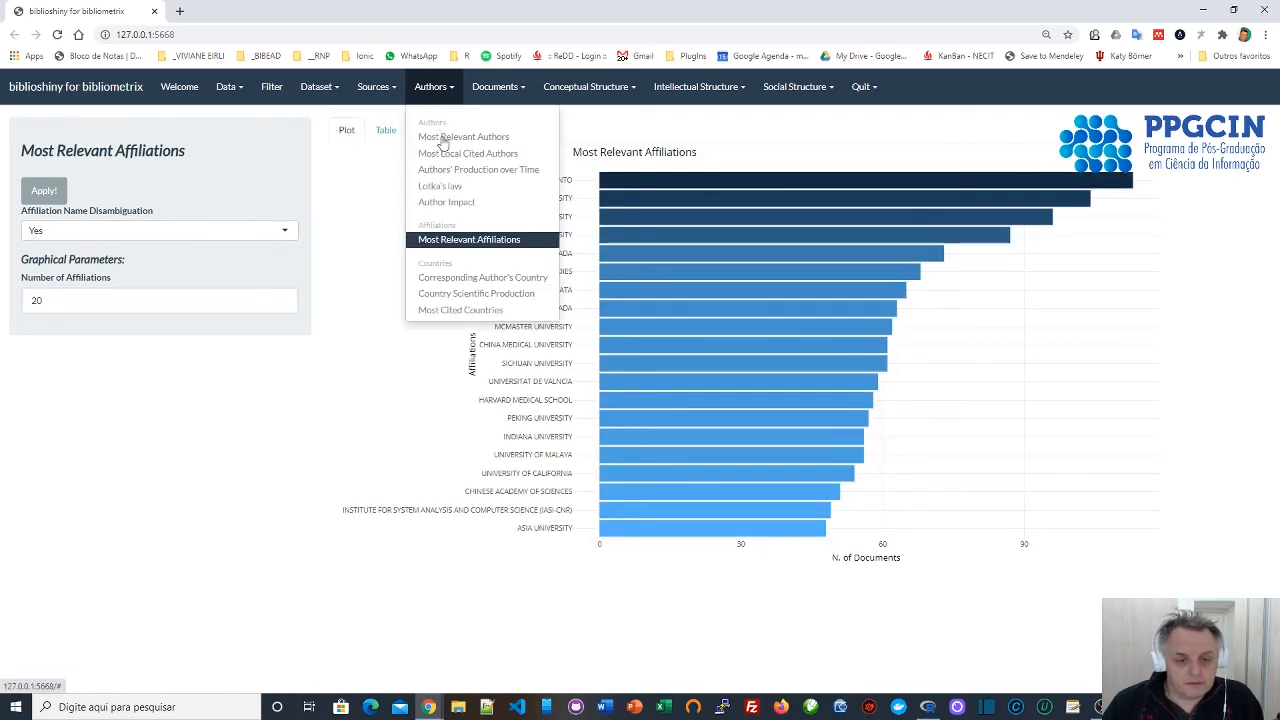
{"action": "left_click", "coordinate": [483, 278]}
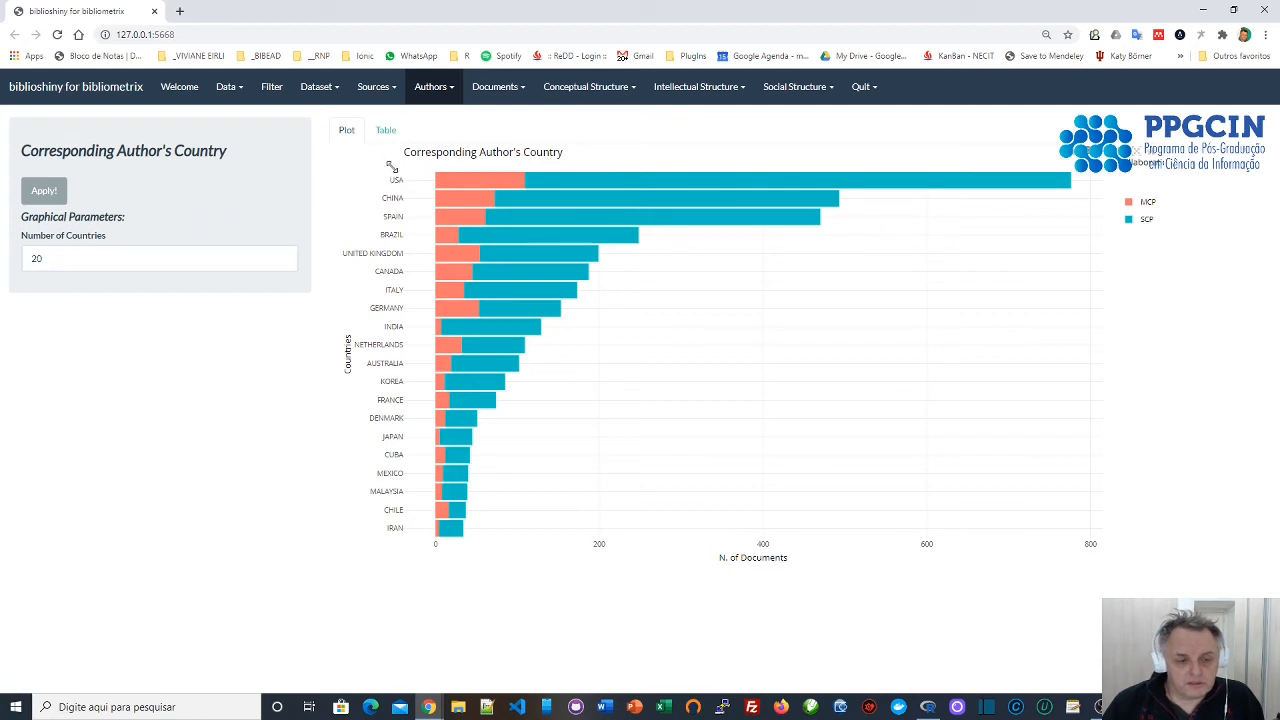
Inspect the document details of the USA, China and Australia on the Country Scientific Production map, and open the Most Cited Countries analysis.
{"action": "left_click", "coordinate": [438, 87]}
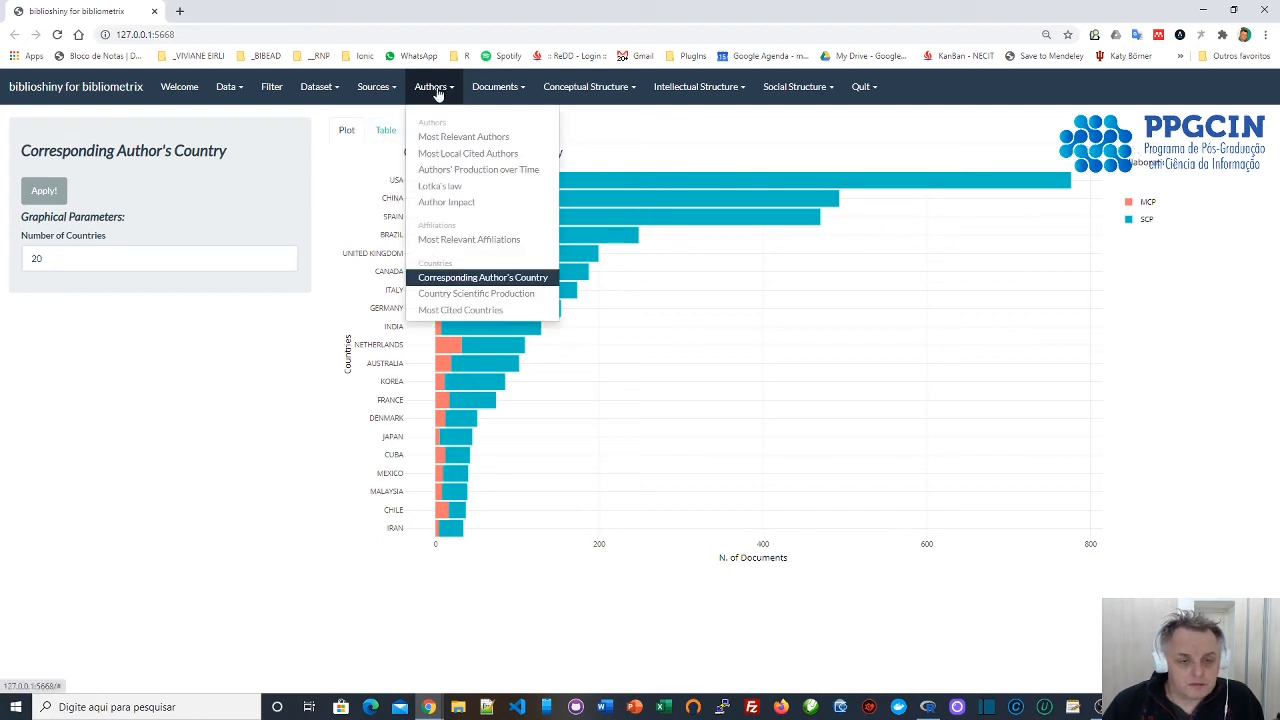
{"action": "left_click", "coordinate": [462, 295]}
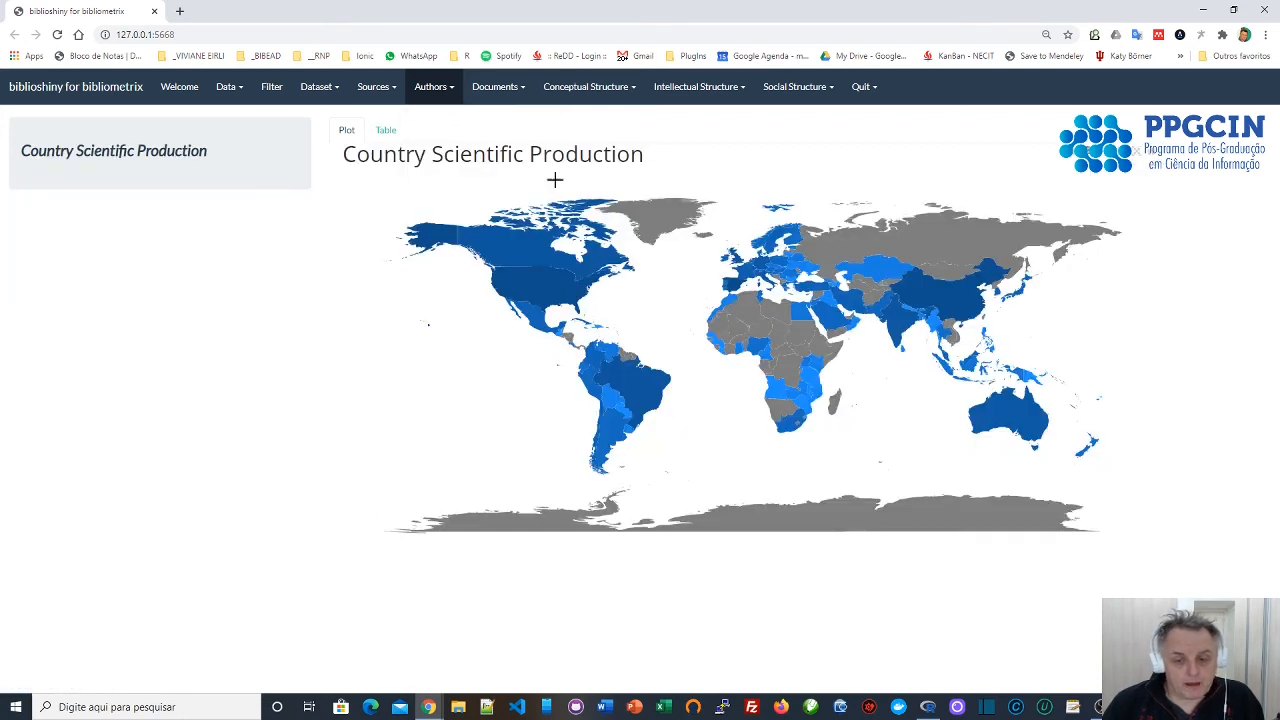
{"action": "mouse_move", "coordinate": [629, 390]}
{"action": "mouse_move", "coordinate": [555, 278]}
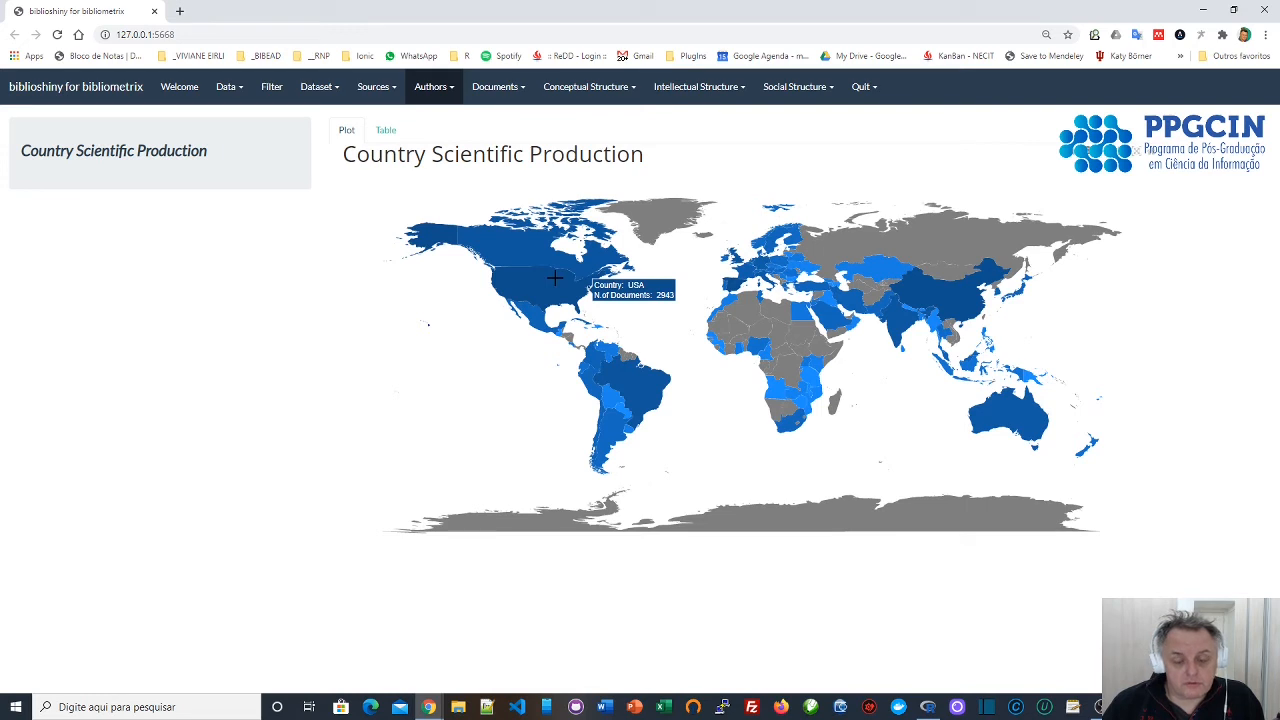
{"action": "mouse_move", "coordinate": [964, 298]}
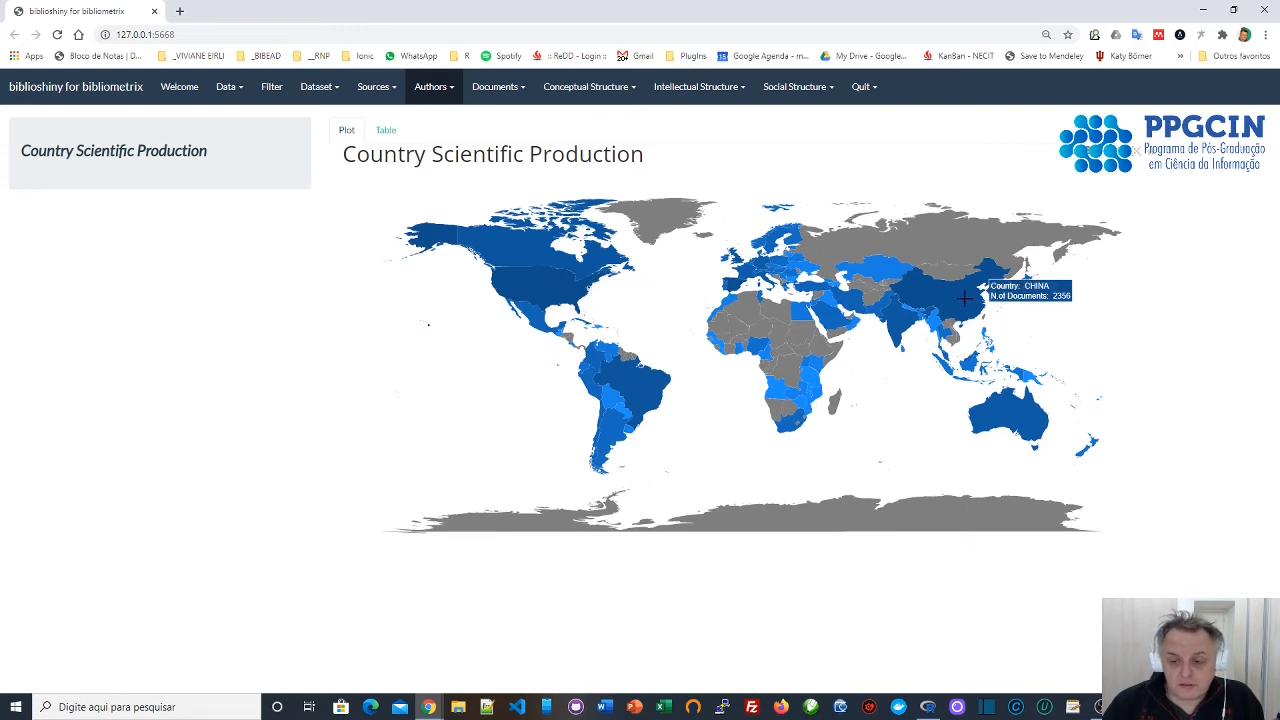
{"action": "mouse_move", "coordinate": [1032, 428]}
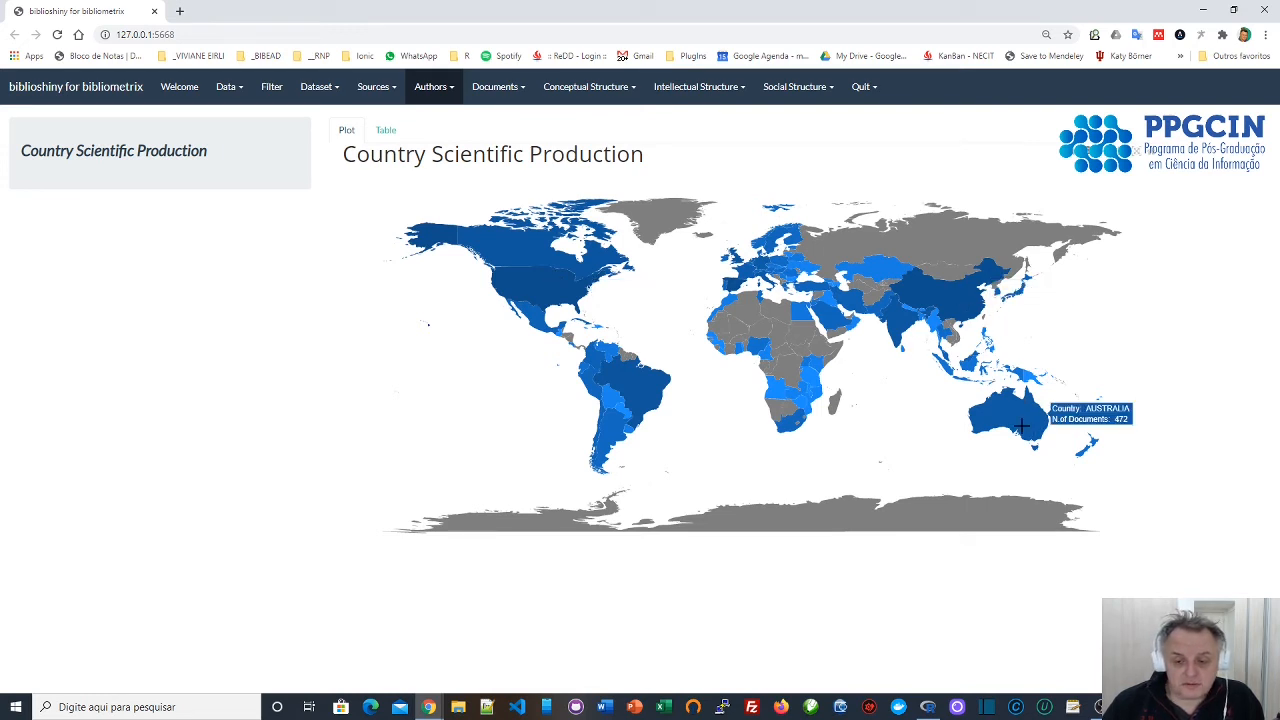
{"action": "mouse_move", "coordinate": [932, 240]}
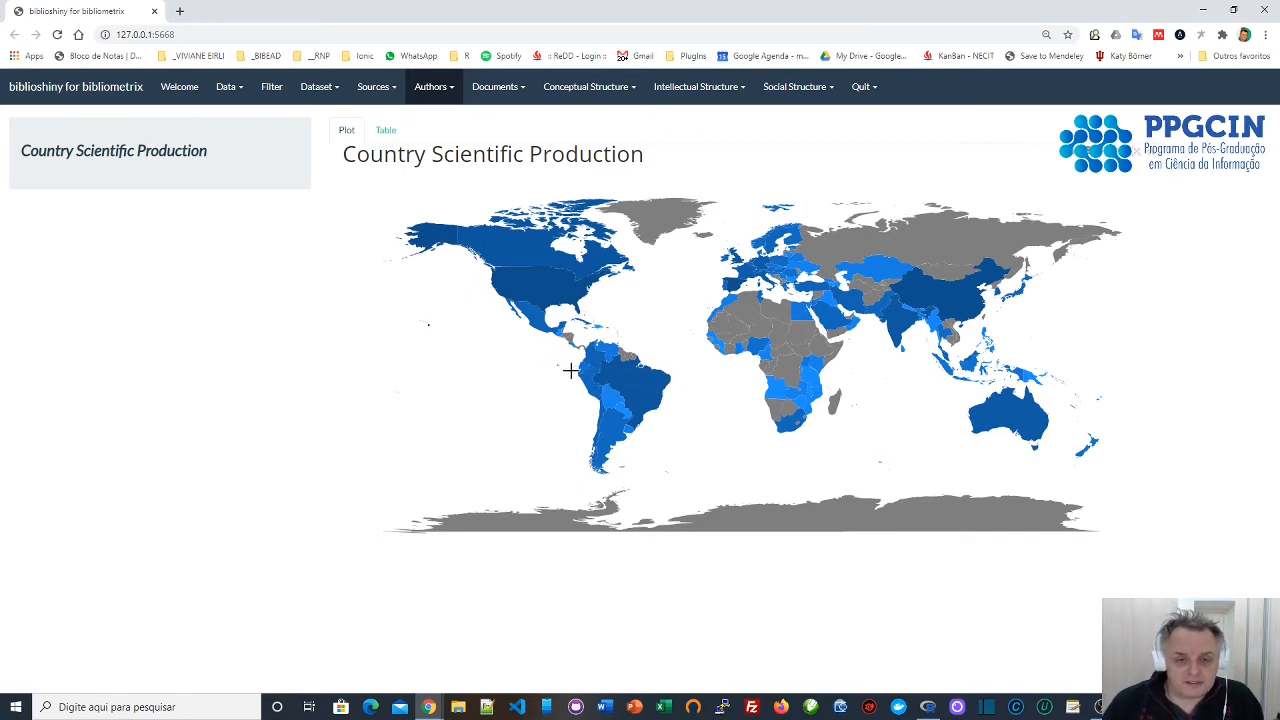
{"action": "left_click", "coordinate": [440, 87]}
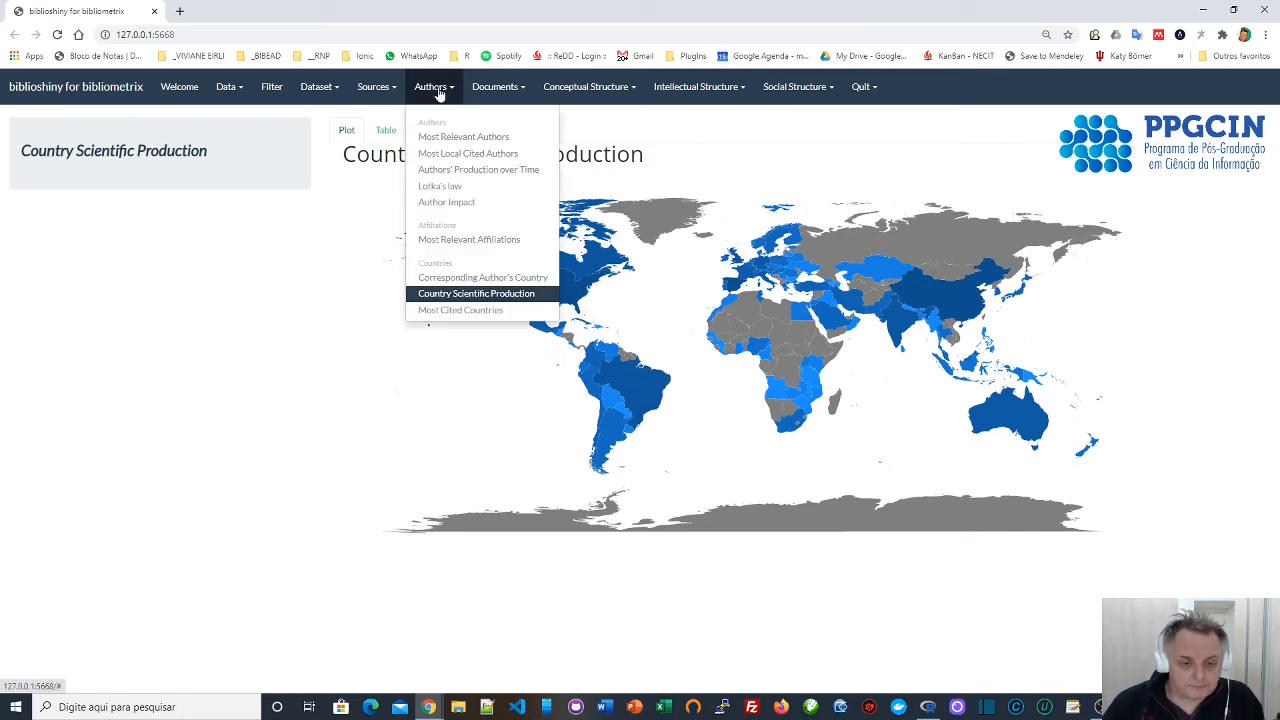
{"action": "left_click", "coordinate": [462, 311]}
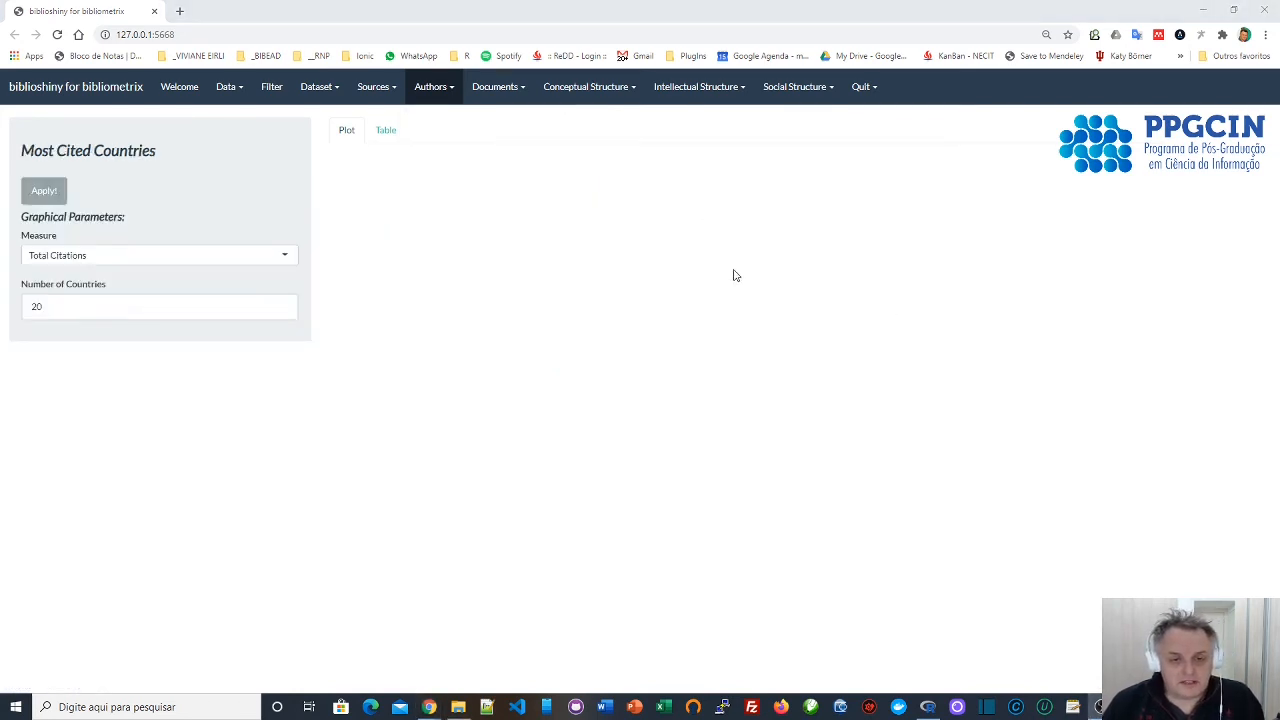
Generate the Most Frequent Words plot for Keywords Plus with 10 words, and set the field to Abstracts.
{"action": "left_click", "coordinate": [512, 92]}
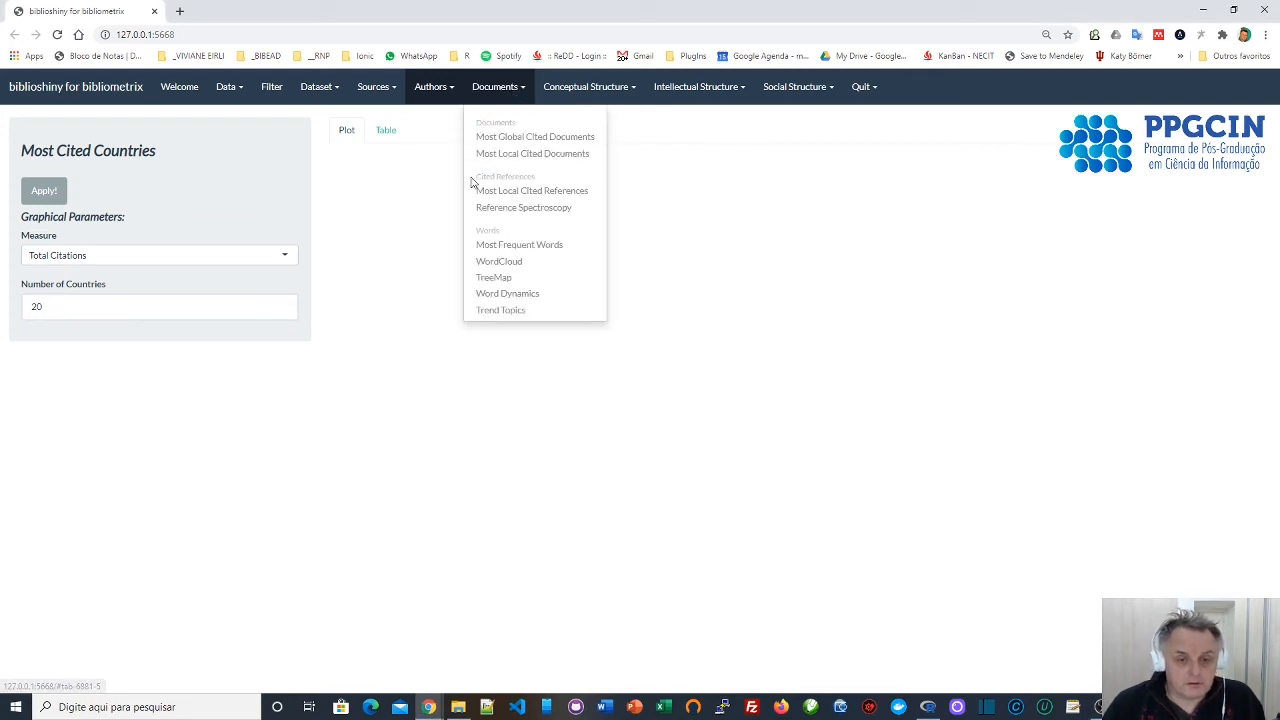
{"action": "left_click", "coordinate": [550, 251]}
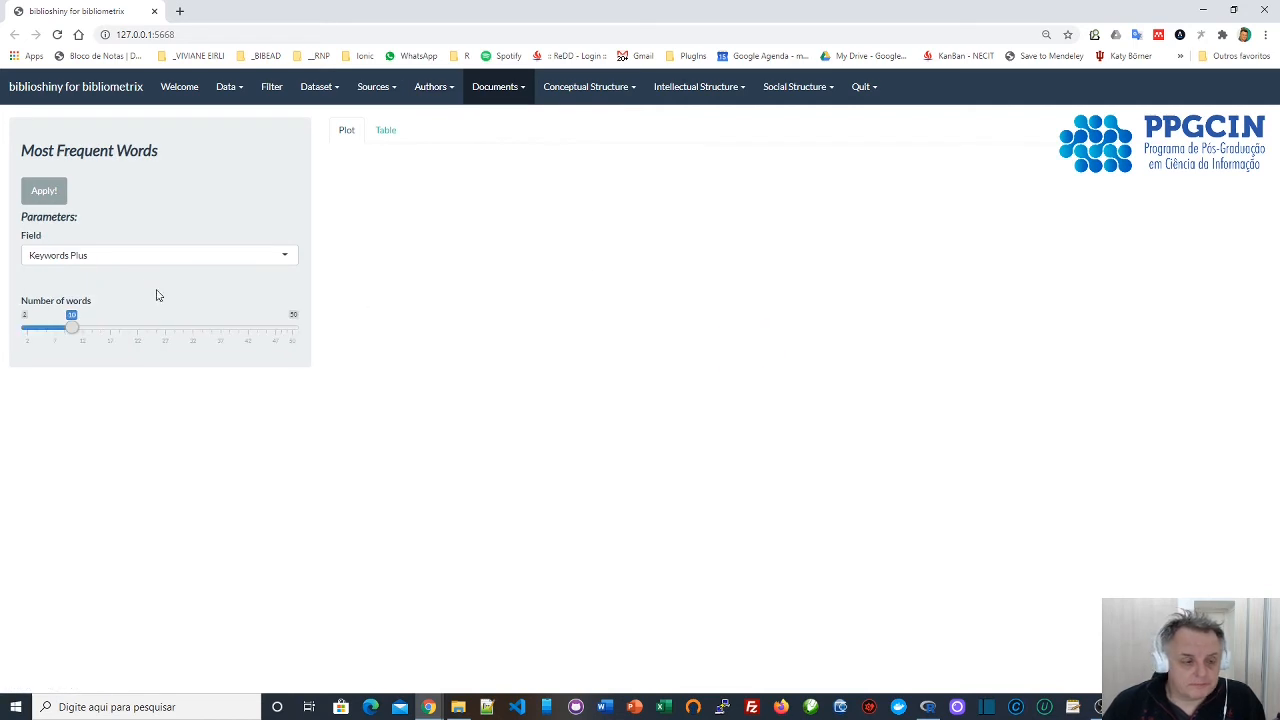
{"action": "left_click", "coordinate": [46, 196]}
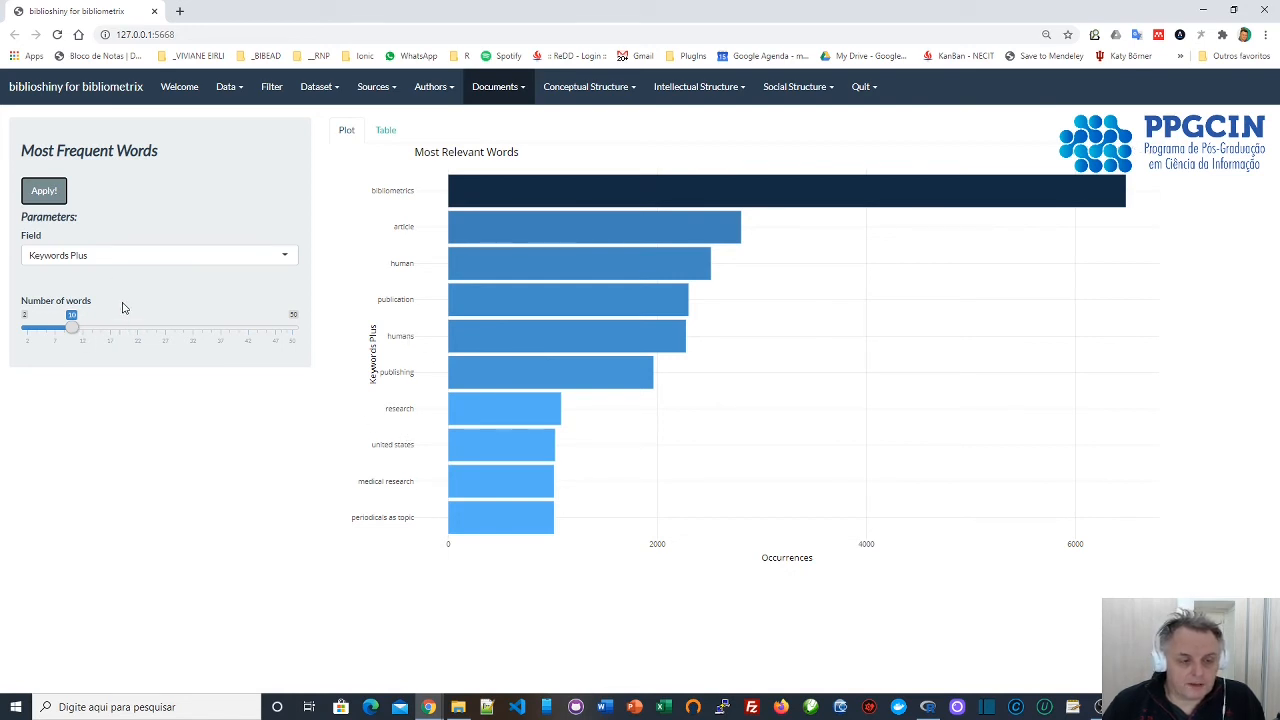
{"action": "left_click", "coordinate": [164, 259]}
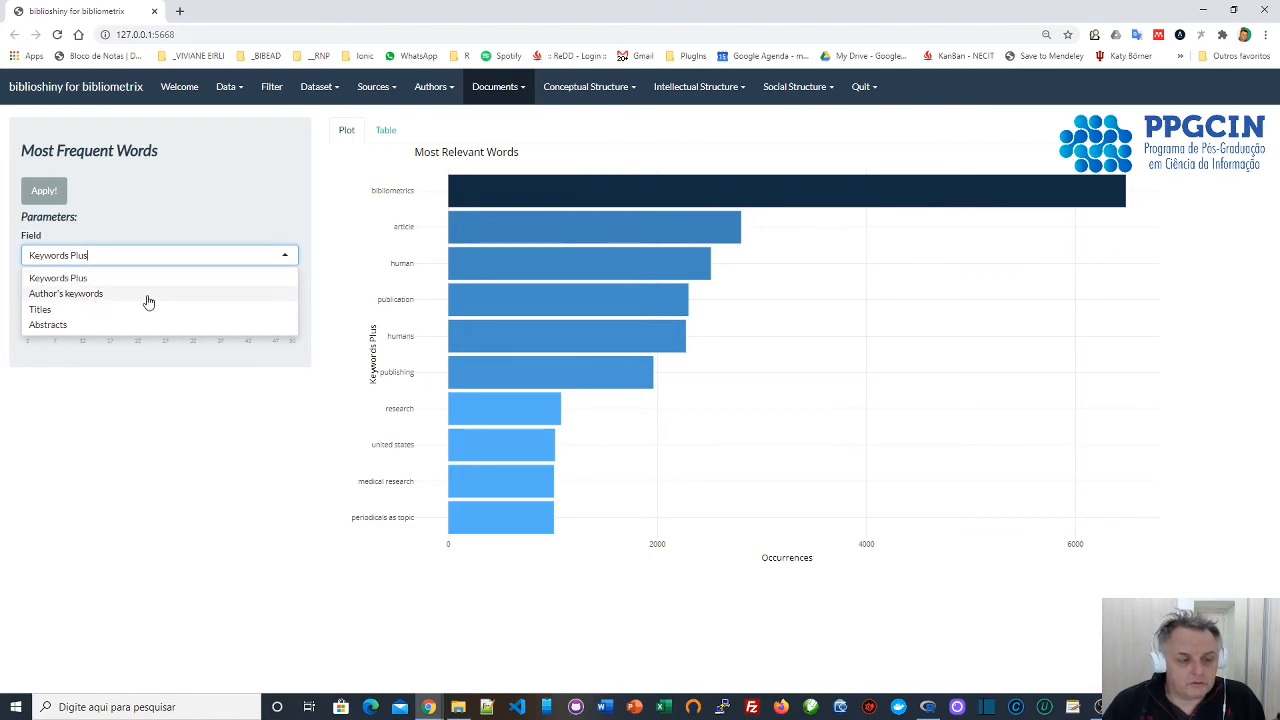
{"action": "left_click", "coordinate": [81, 327]}
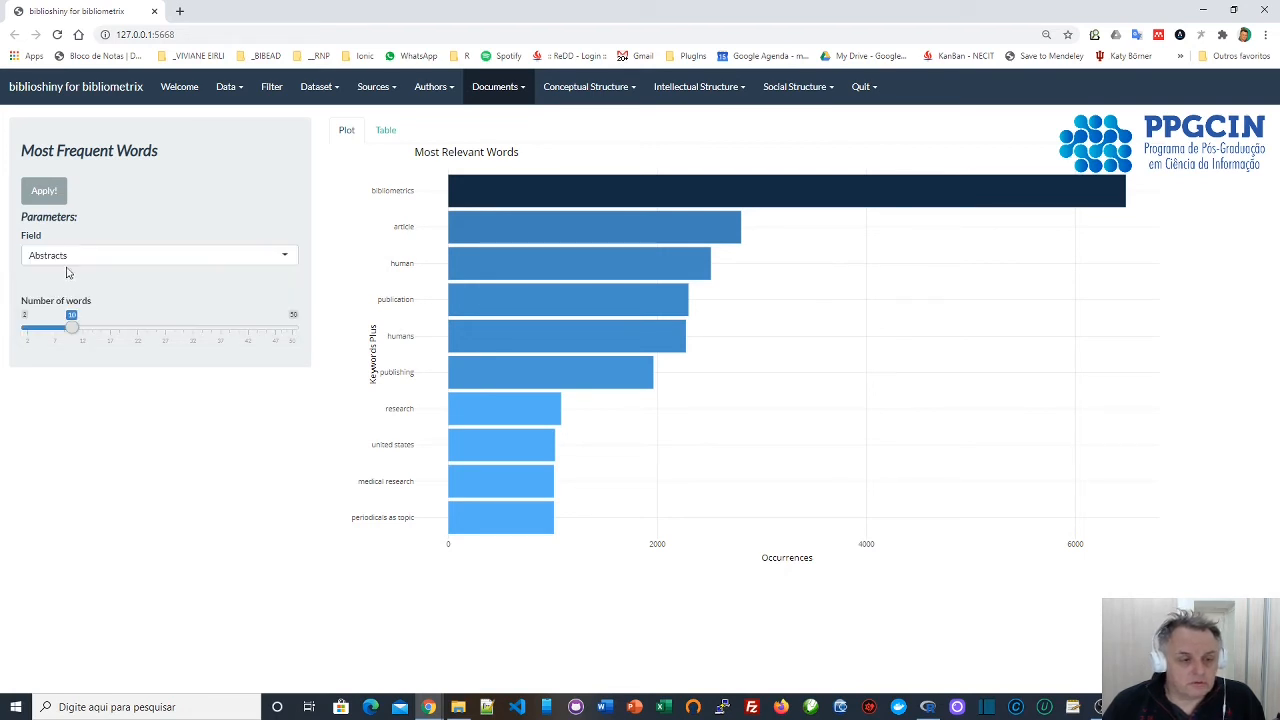
Generate a WordCloud from the Author's keywords field, keeping 50 words and Frequency as the word occurrence measure.
{"action": "left_click", "coordinate": [512, 88]}
{"action": "left_click", "coordinate": [537, 266]}
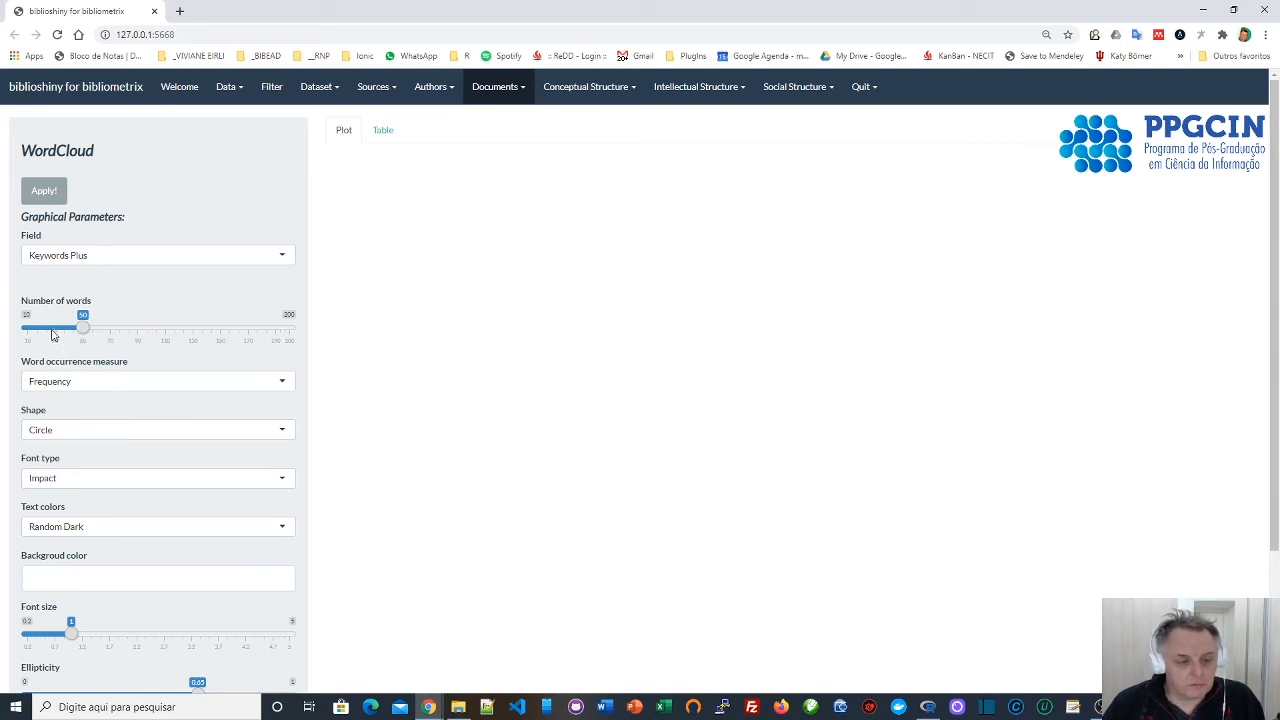
{"action": "left_click", "coordinate": [127, 257]}
{"action": "left_click", "coordinate": [106, 292]}
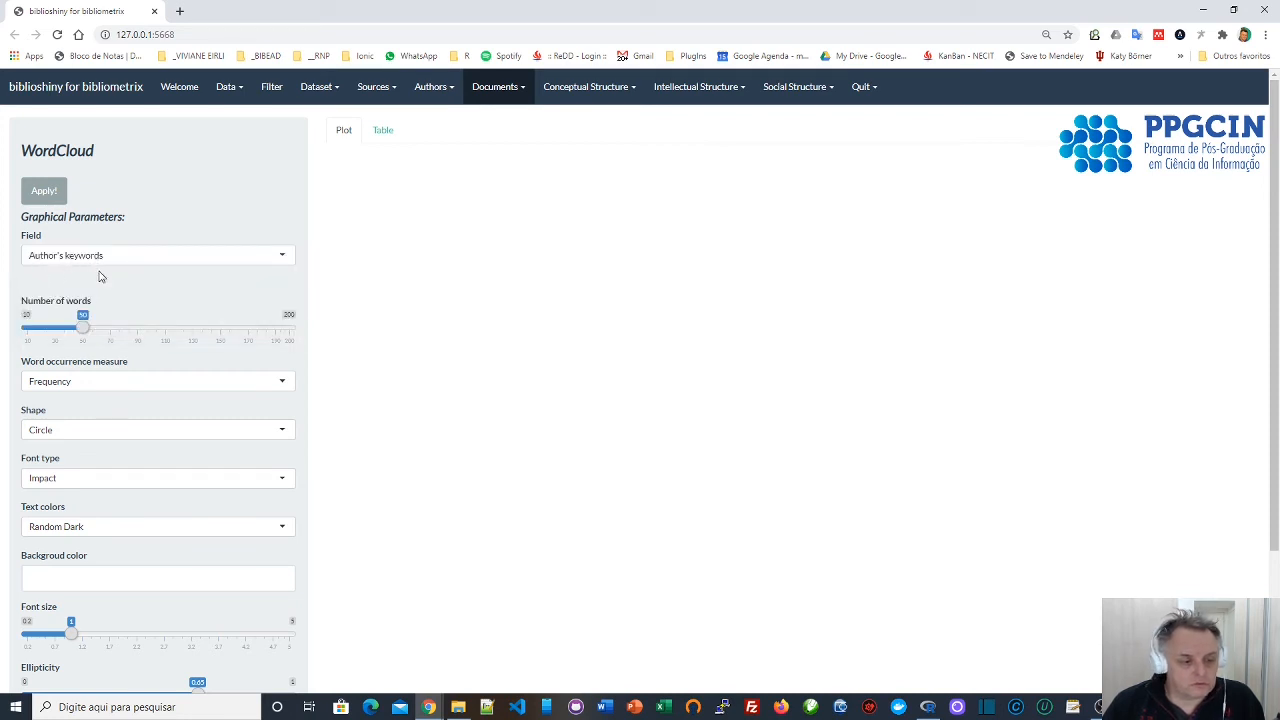
{"action": "left_click", "coordinate": [103, 381]}
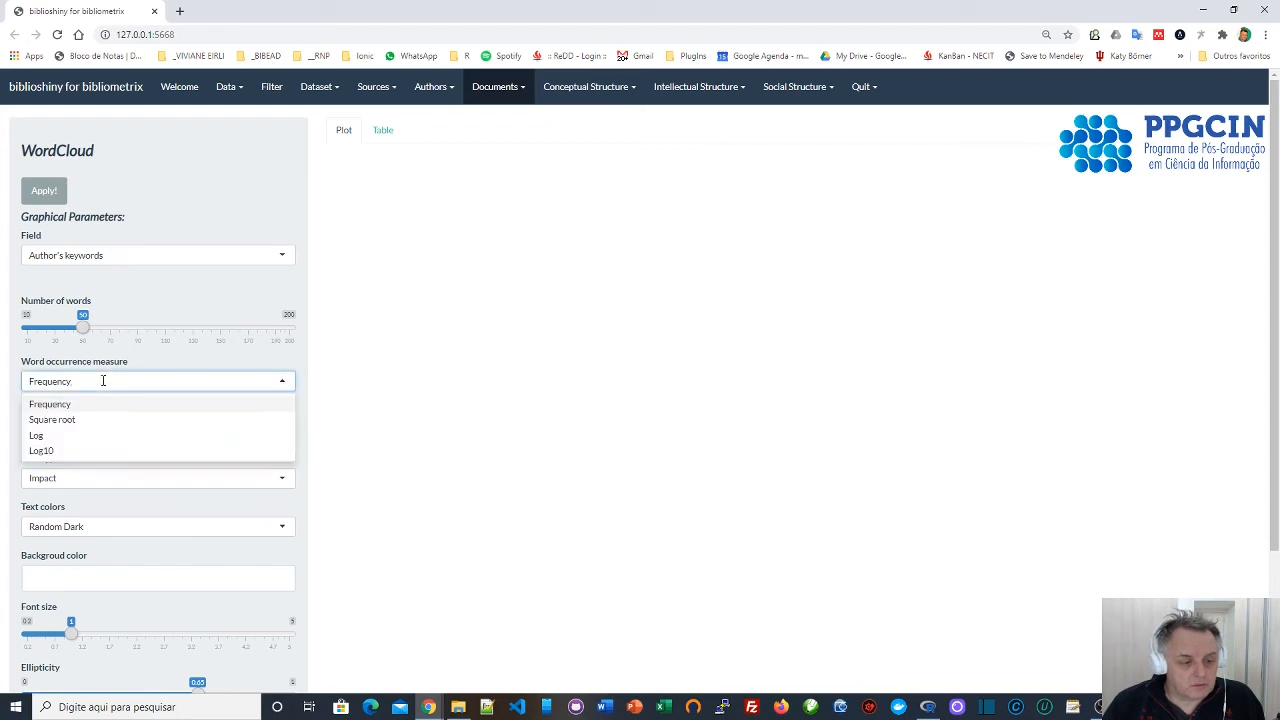
{"action": "left_click", "coordinate": [140, 375]}
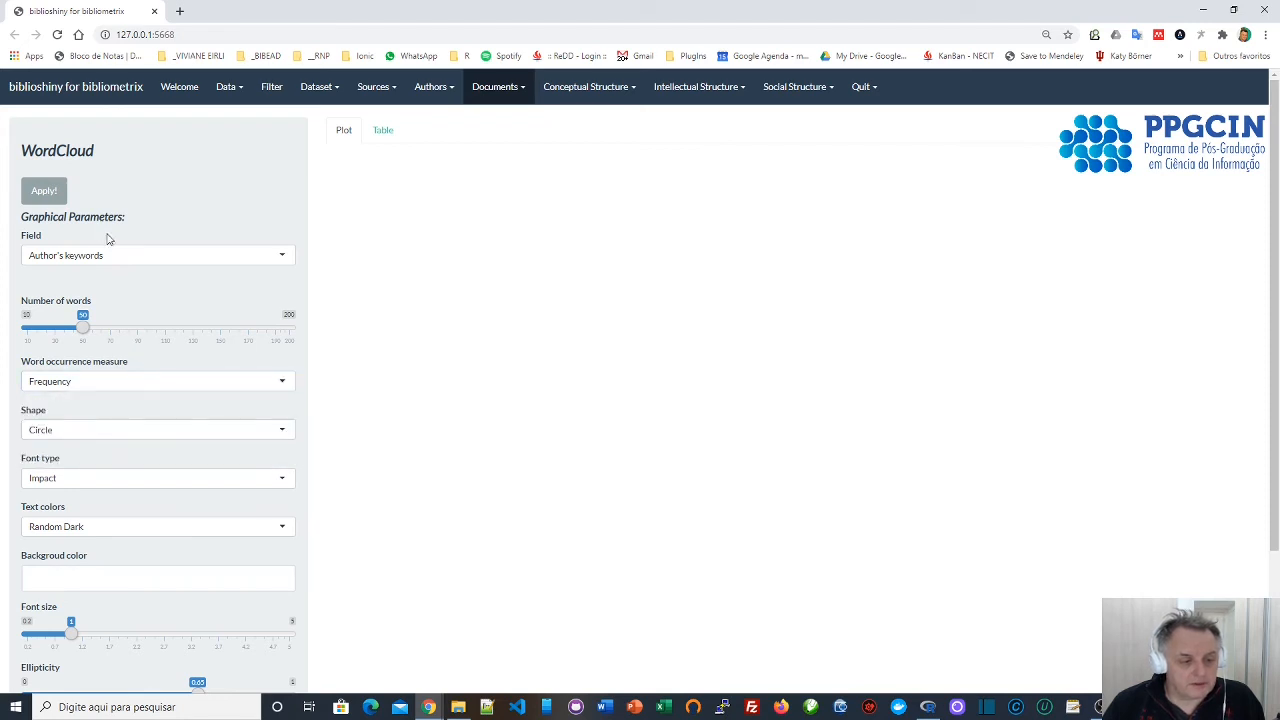
{"action": "left_click", "coordinate": [66, 198]}
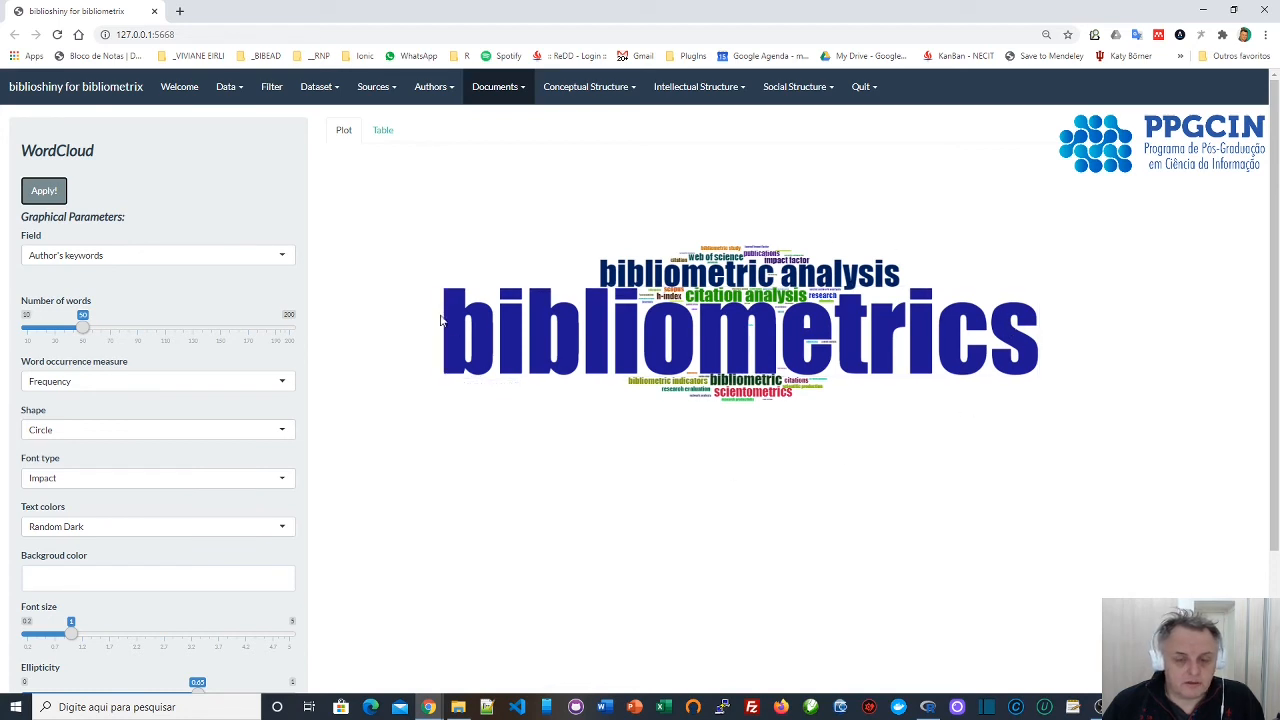
Set the word cloud's shape to Diamond and regenerate the plot.
{"action": "left_click", "coordinate": [99, 432]}
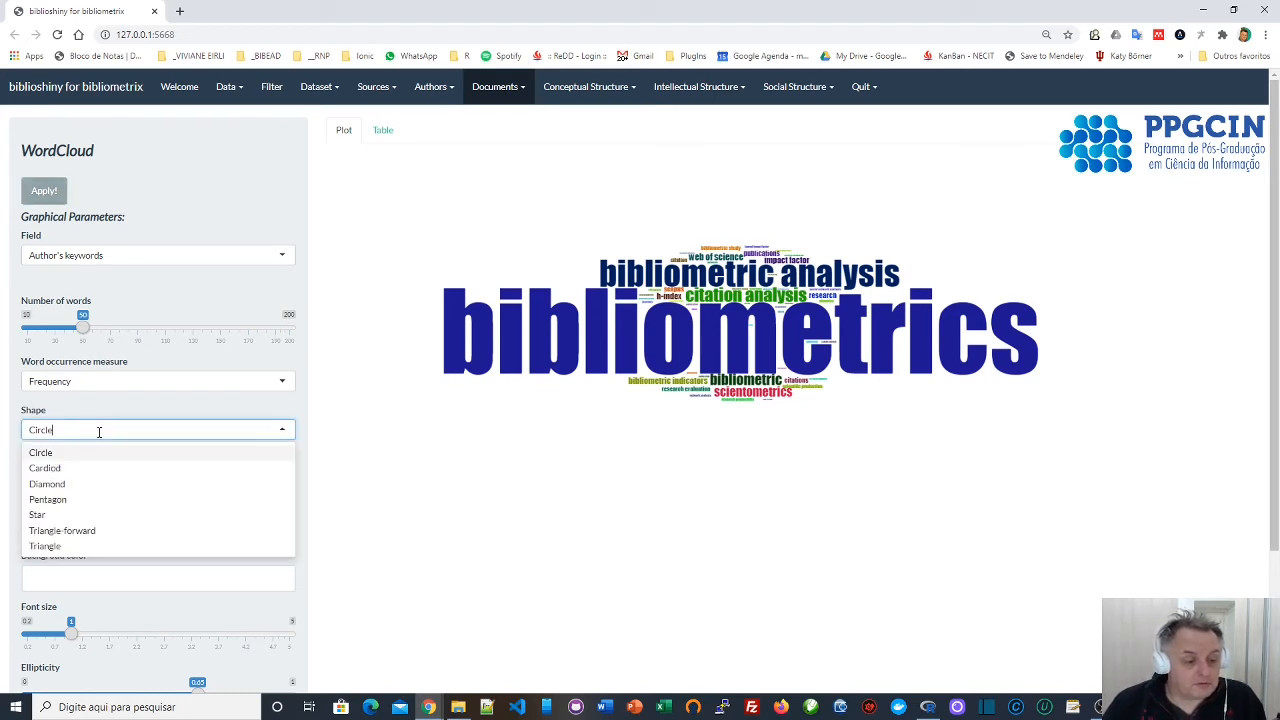
{"action": "left_click", "coordinate": [87, 489]}
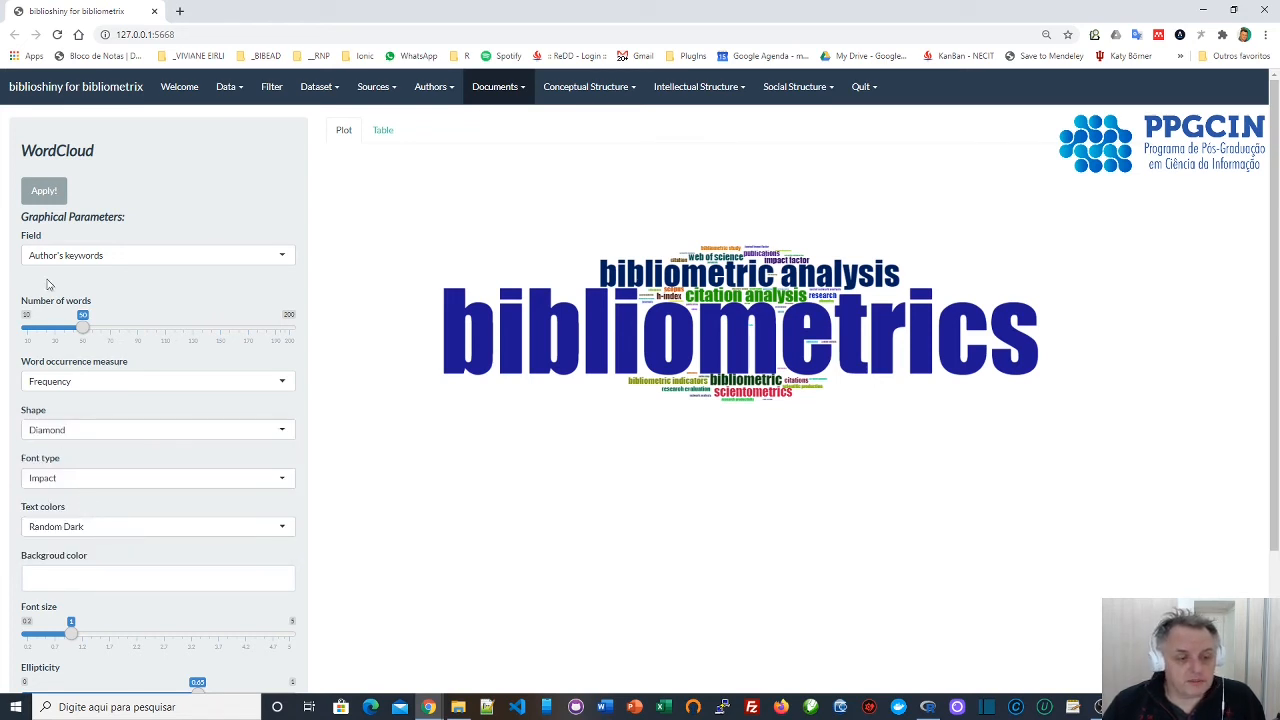
{"action": "left_click", "coordinate": [38, 196]}
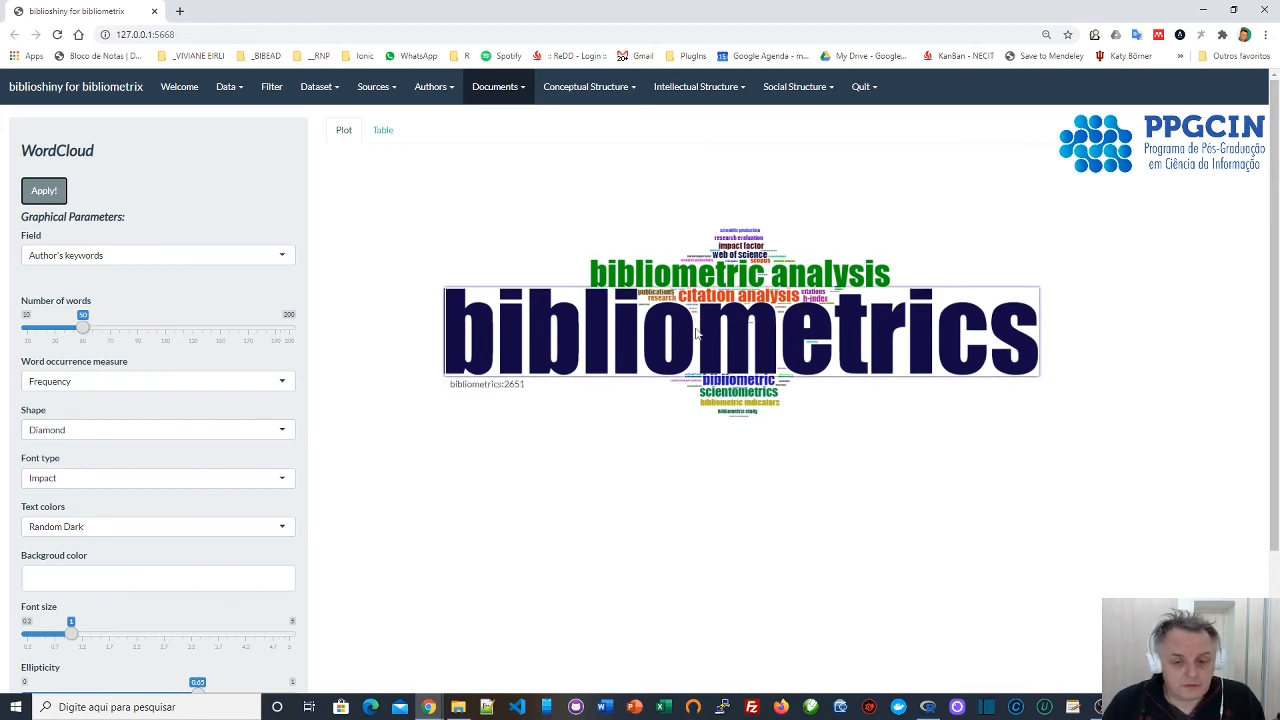
Set the word cloud's font size to 0.6 and regenerate the plot.
{"action": "scroll", "coordinate": [130, 410], "scroll_direction": "down", "scroll_amount": 2}
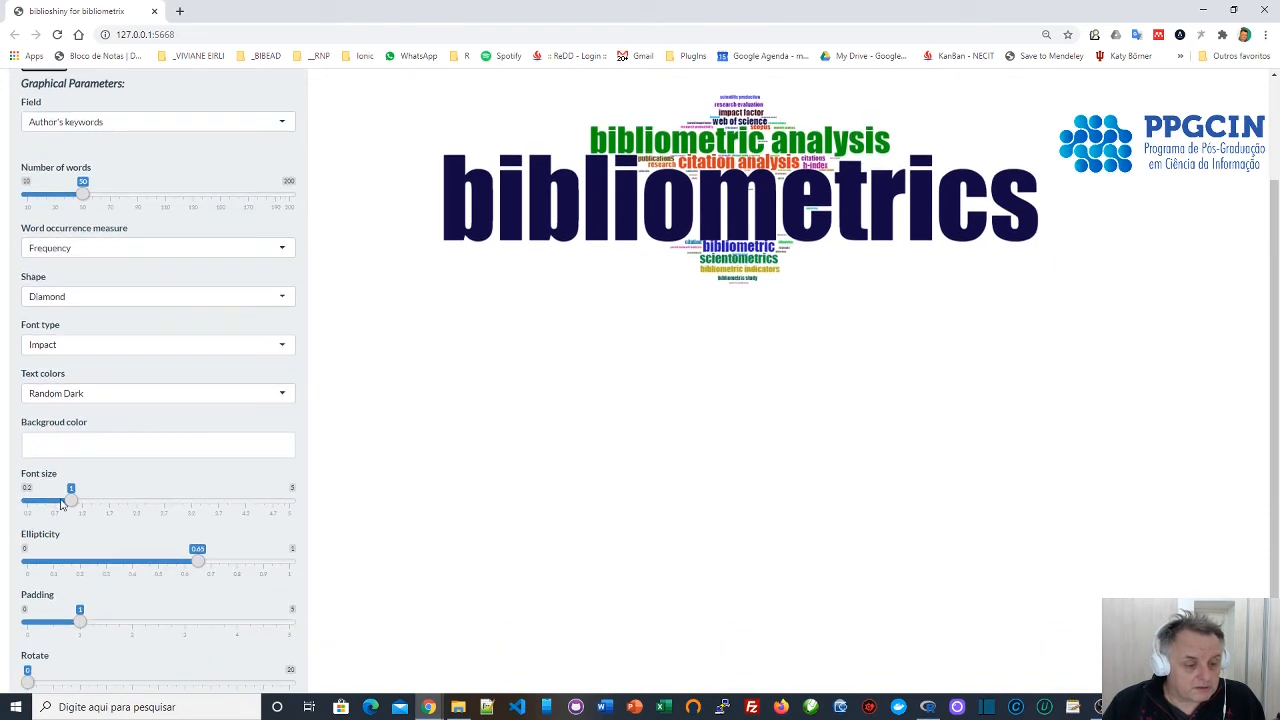
{"action": "left_click_drag", "start_coordinate": [70, 503], "coordinate": [47, 510]}
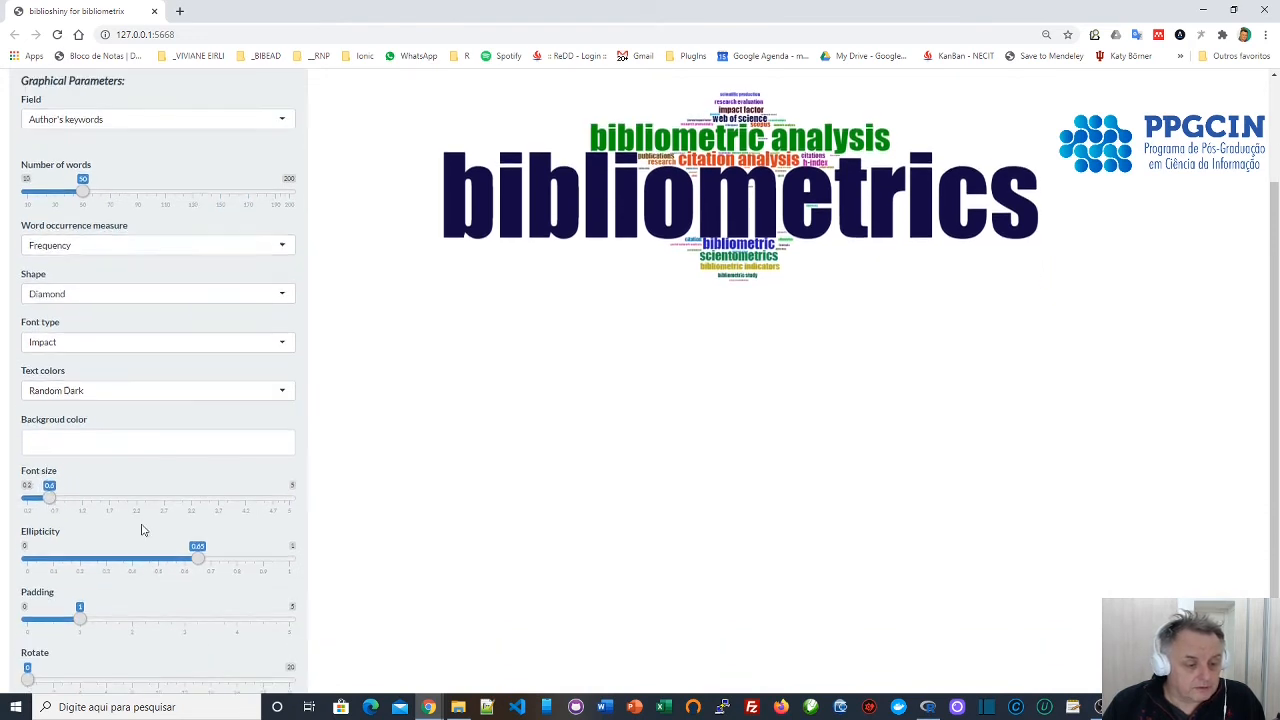
{"action": "scroll", "coordinate": [142, 530], "scroll_direction": "down", "scroll_amount": 1}
{"action": "scroll", "coordinate": [142, 530], "scroll_direction": "up", "scroll_amount": 3}
{"action": "left_click", "coordinate": [43, 190]}
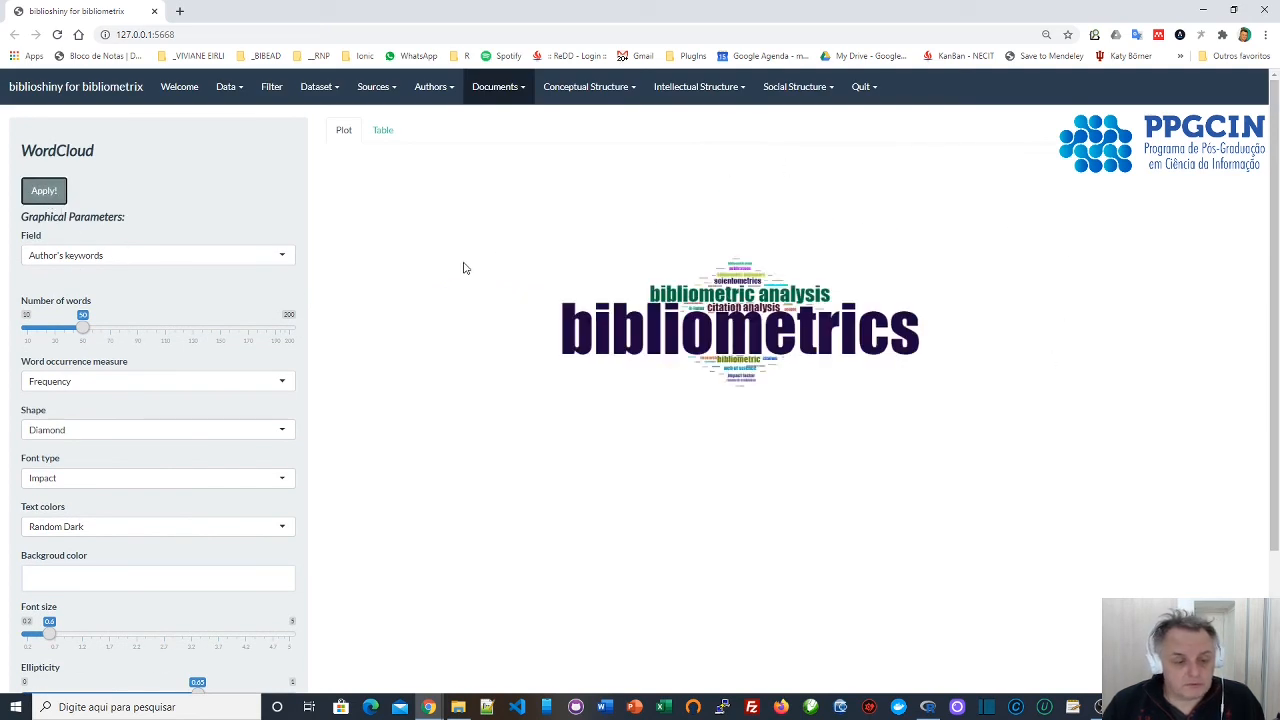
{"action": "scroll", "coordinate": [450, 290], "scroll_direction": "down", "scroll_amount": 2}
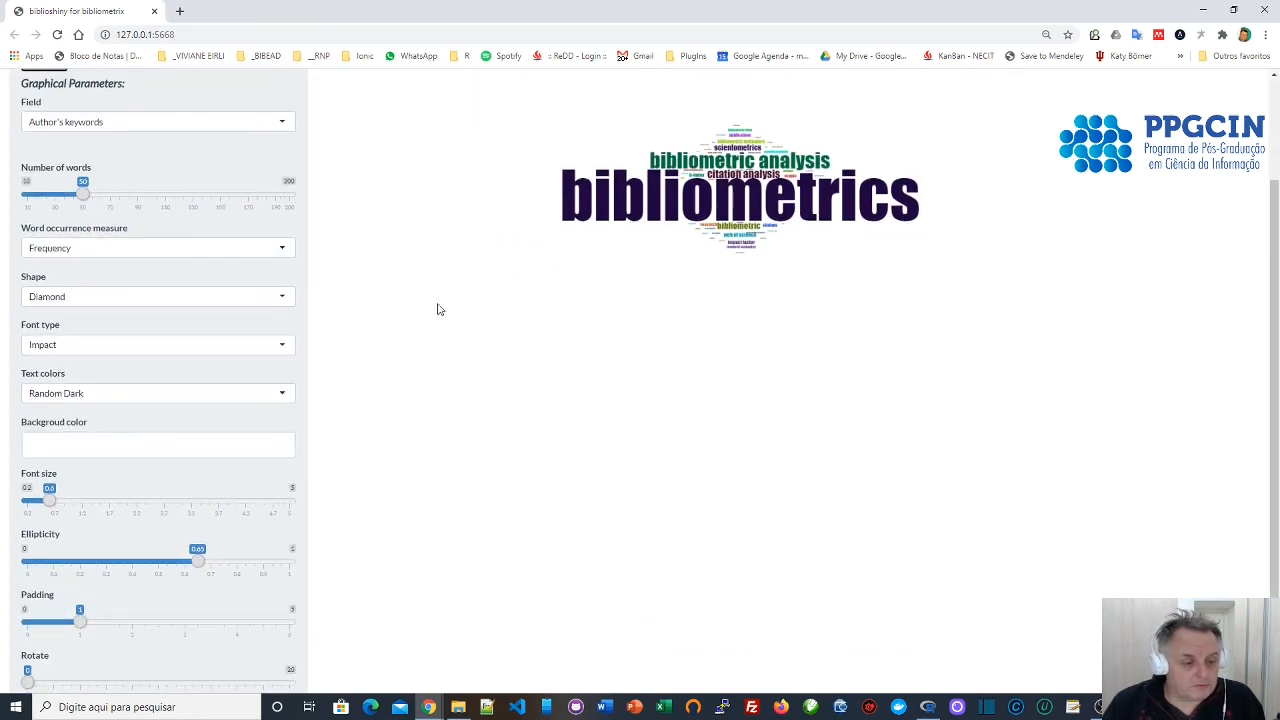
{"action": "left_click", "coordinate": [89, 346]}
{"action": "left_click", "coordinate": [114, 316]}
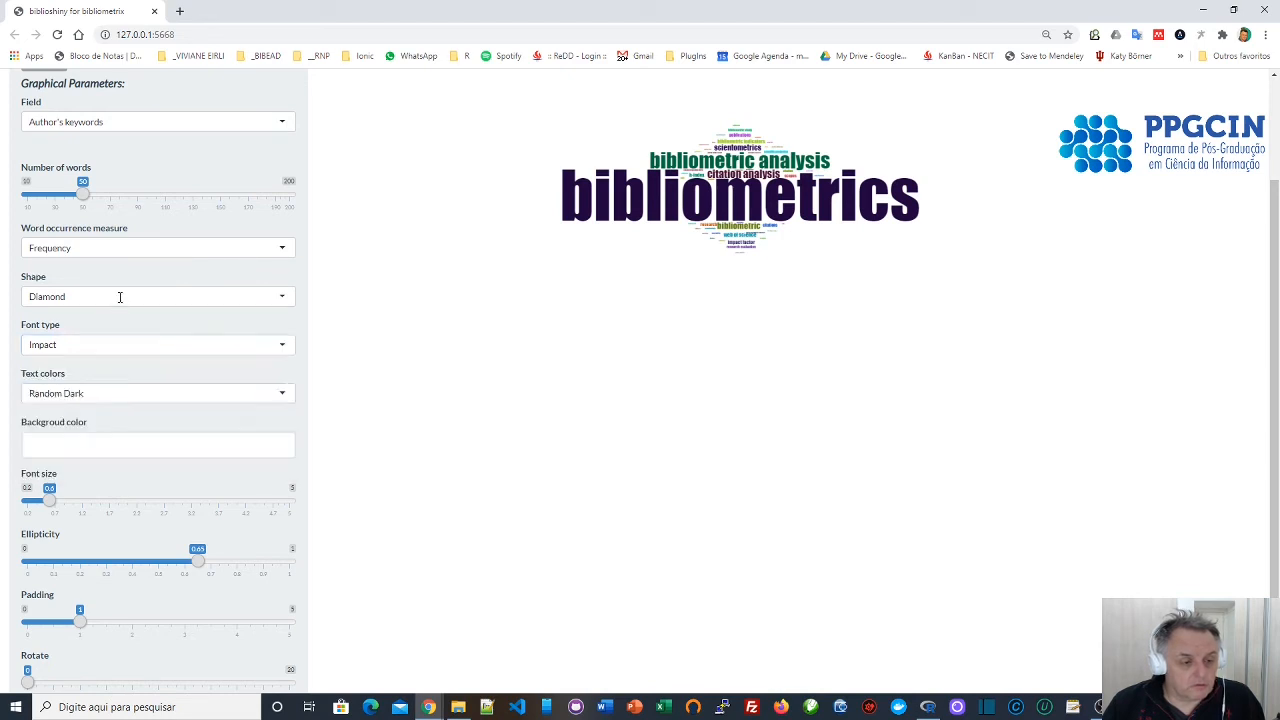
{"action": "left_click", "coordinate": [119, 297]}
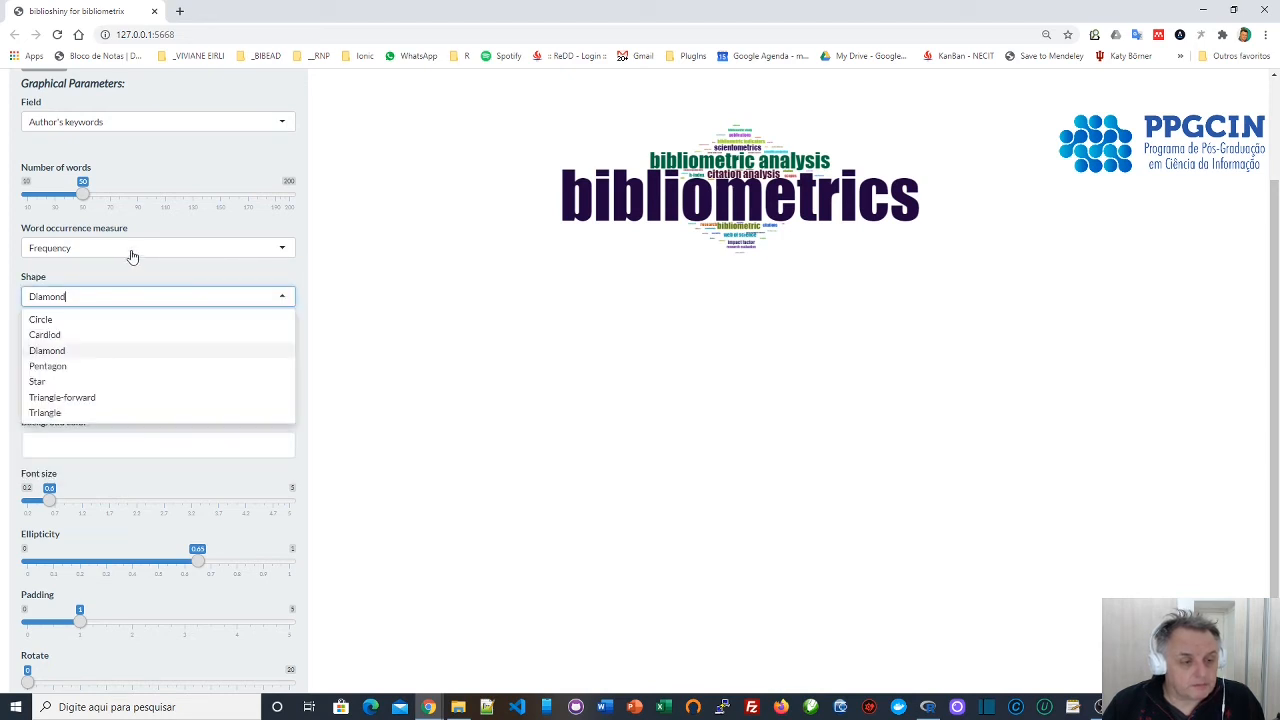
Set the word cloud's ellipticity to 0.35 and regenerate the plot.
{"action": "scroll", "coordinate": [163, 423], "scroll_direction": "down", "scroll_amount": 1}
{"action": "left_click", "coordinate": [191, 529]}
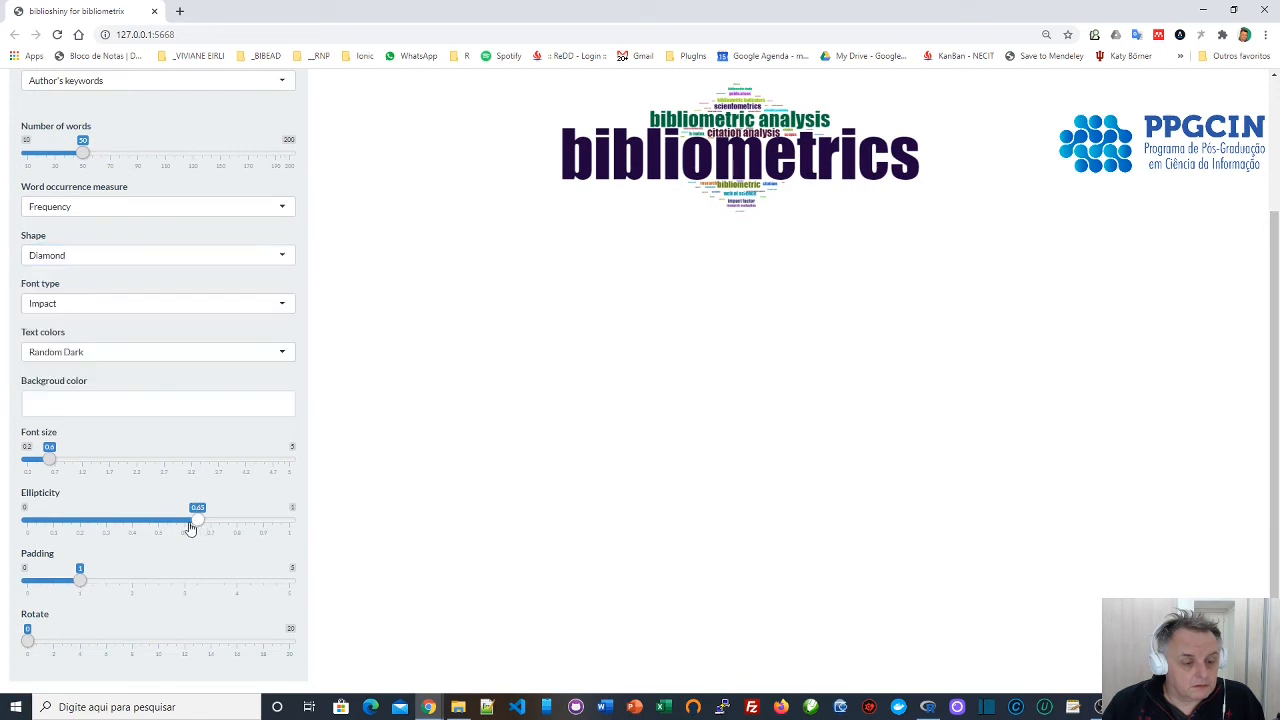
{"action": "left_click_drag", "start_coordinate": [191, 529], "coordinate": [116, 528]}
{"action": "scroll", "coordinate": [80, 270], "scroll_direction": "up", "scroll_amount": 2}
{"action": "left_click", "coordinate": [55, 198]}
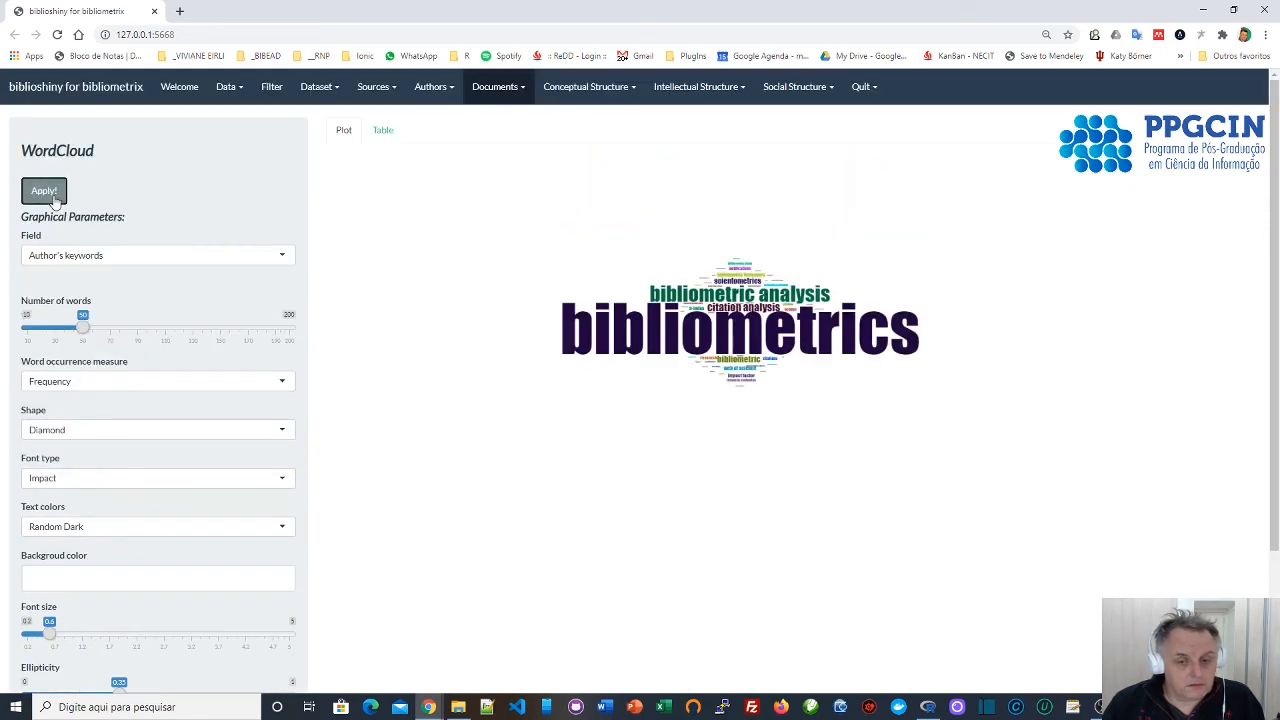
Set the word cloud's ellipticity to 0.55 and regenerate the plot.
{"action": "scroll", "coordinate": [312, 312], "scroll_direction": "down", "scroll_amount": 2}
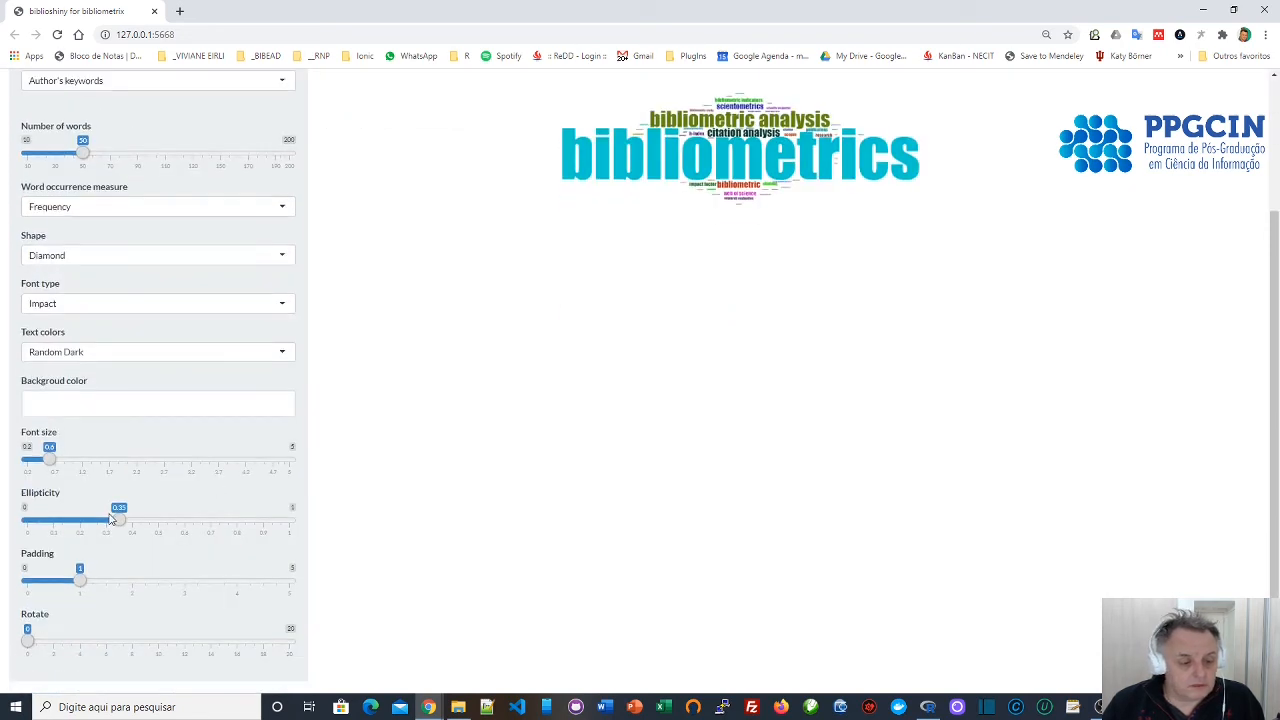
{"action": "left_click_drag", "start_coordinate": [120, 520], "coordinate": [174, 520]}
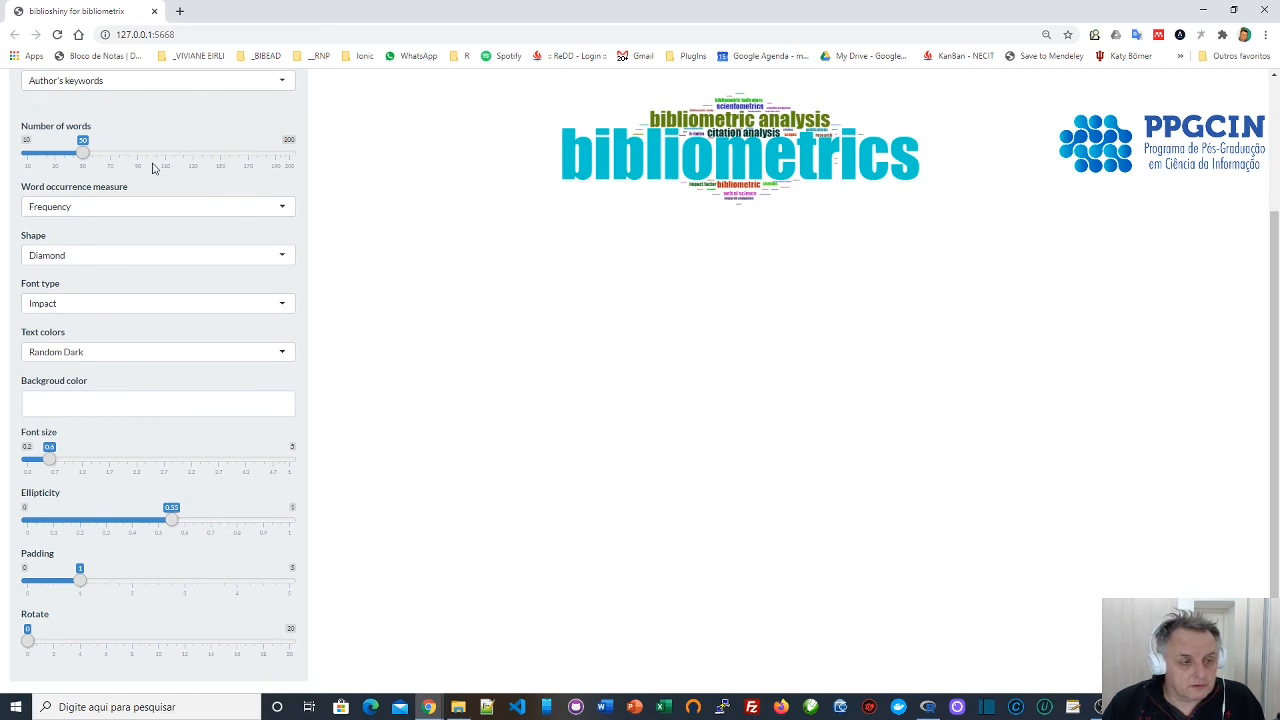
{"action": "scroll", "coordinate": [153, 168], "scroll_direction": "up", "scroll_amount": 2}
{"action": "left_click", "coordinate": [44, 187]}
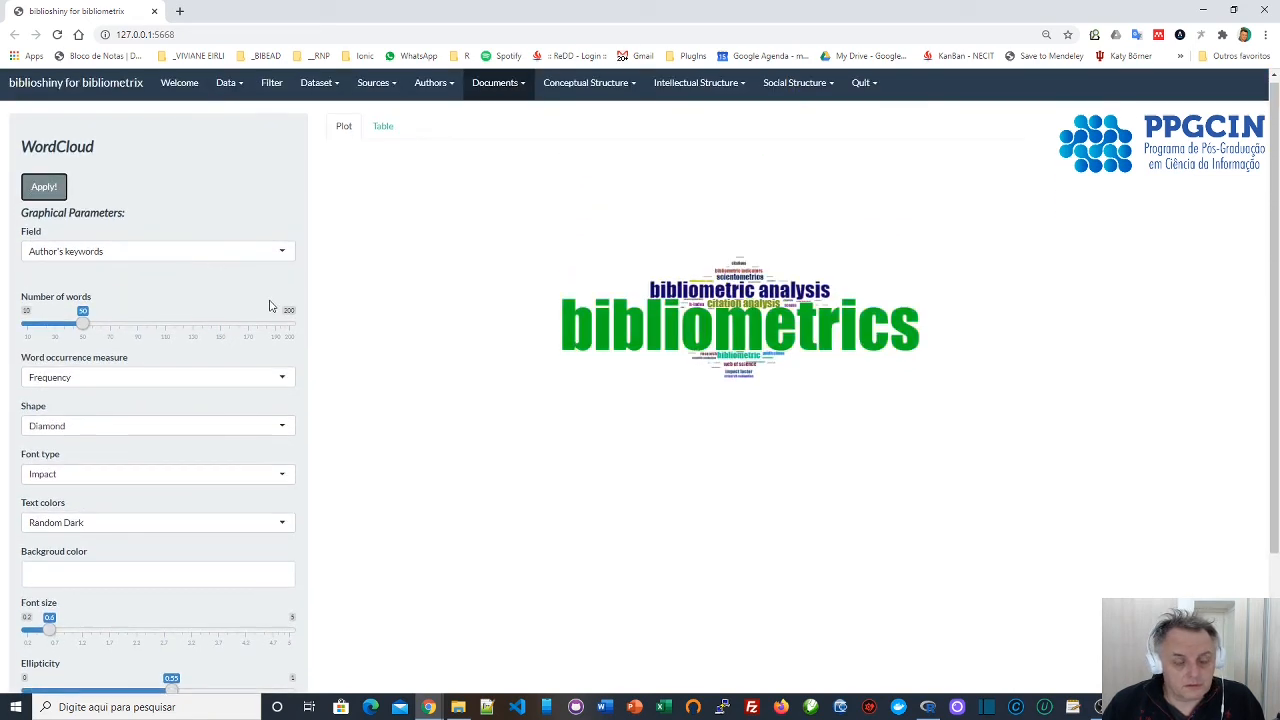
{"action": "scroll", "coordinate": [174, 413], "scroll_direction": "down", "scroll_amount": 2}
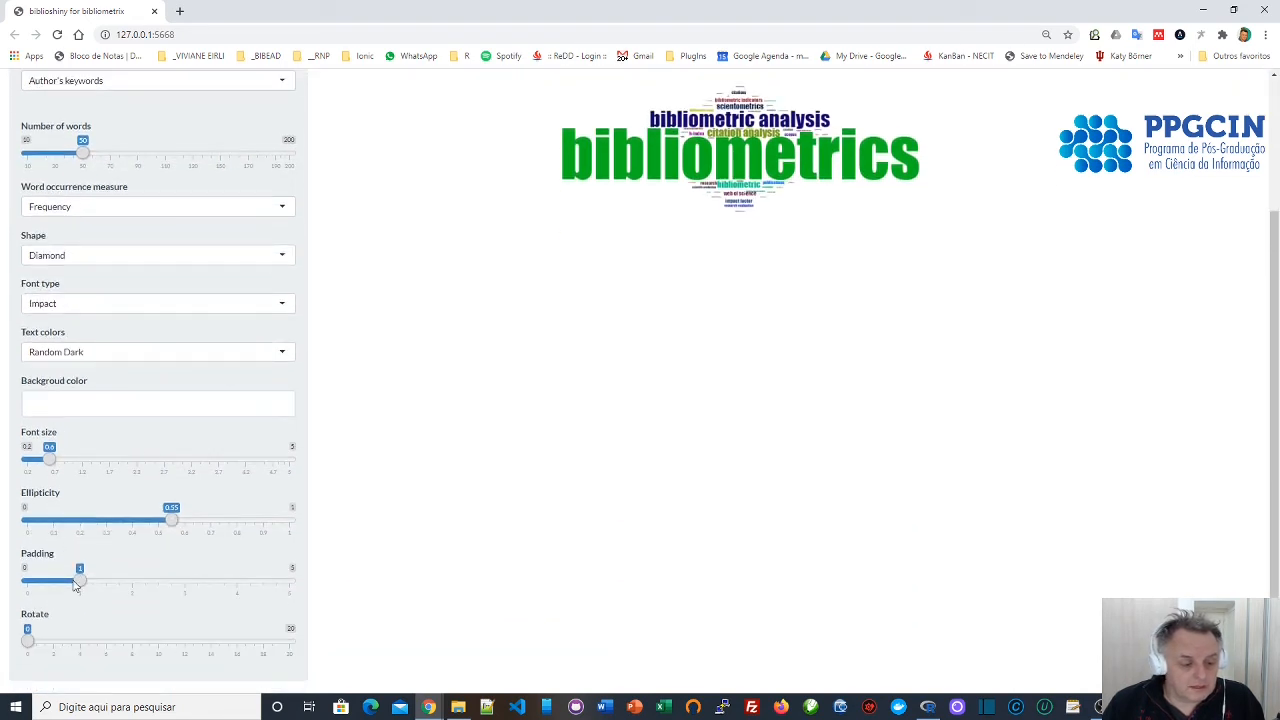
Set the word cloud's padding to 2 and regenerate the plot.
{"action": "left_click_drag", "start_coordinate": [77, 583], "coordinate": [118, 580]}
{"action": "scroll", "coordinate": [31, 243], "scroll_direction": "up", "scroll_amount": 1}
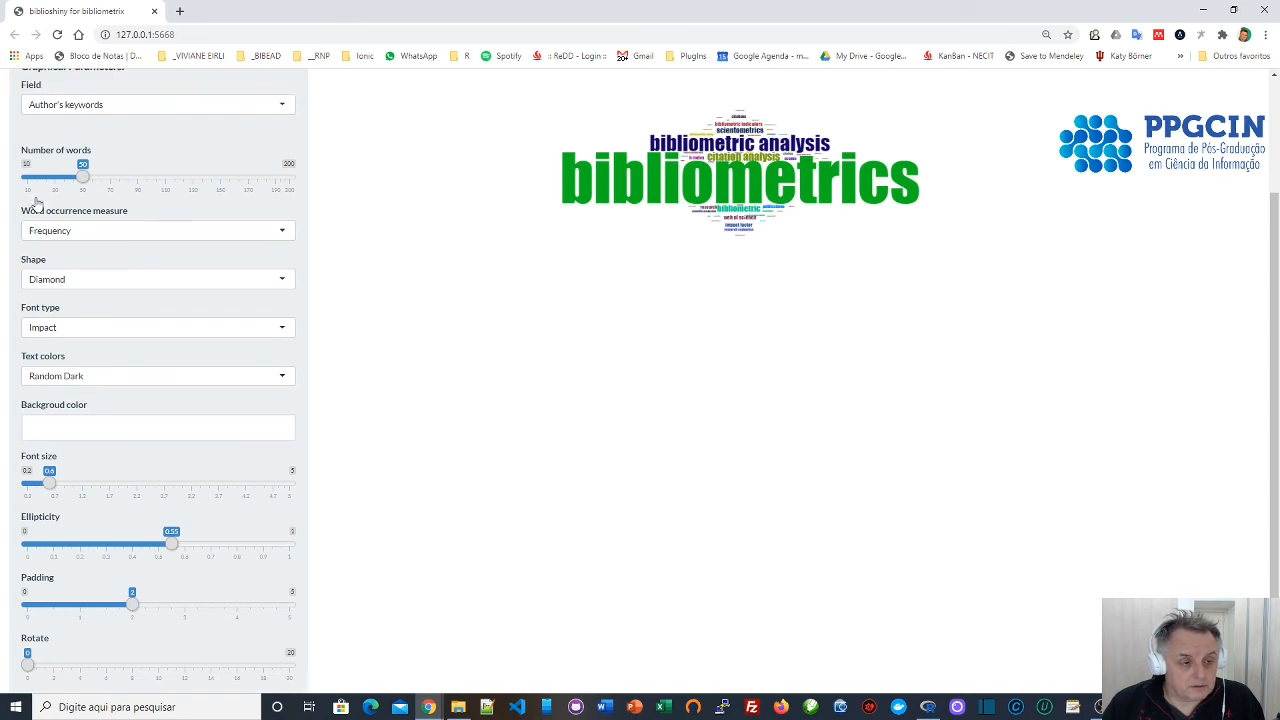
{"action": "left_click", "coordinate": [41, 84]}
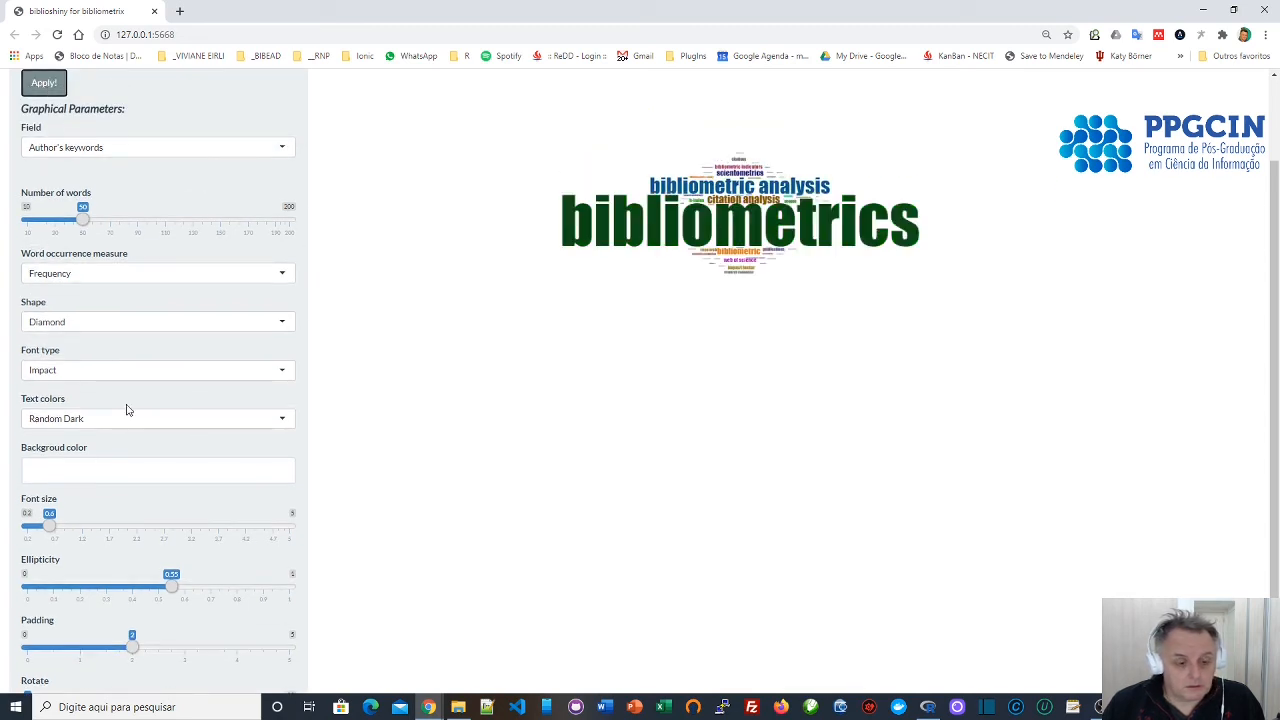
{"action": "scroll", "coordinate": [123, 409], "scroll_direction": "down", "scroll_amount": 1}
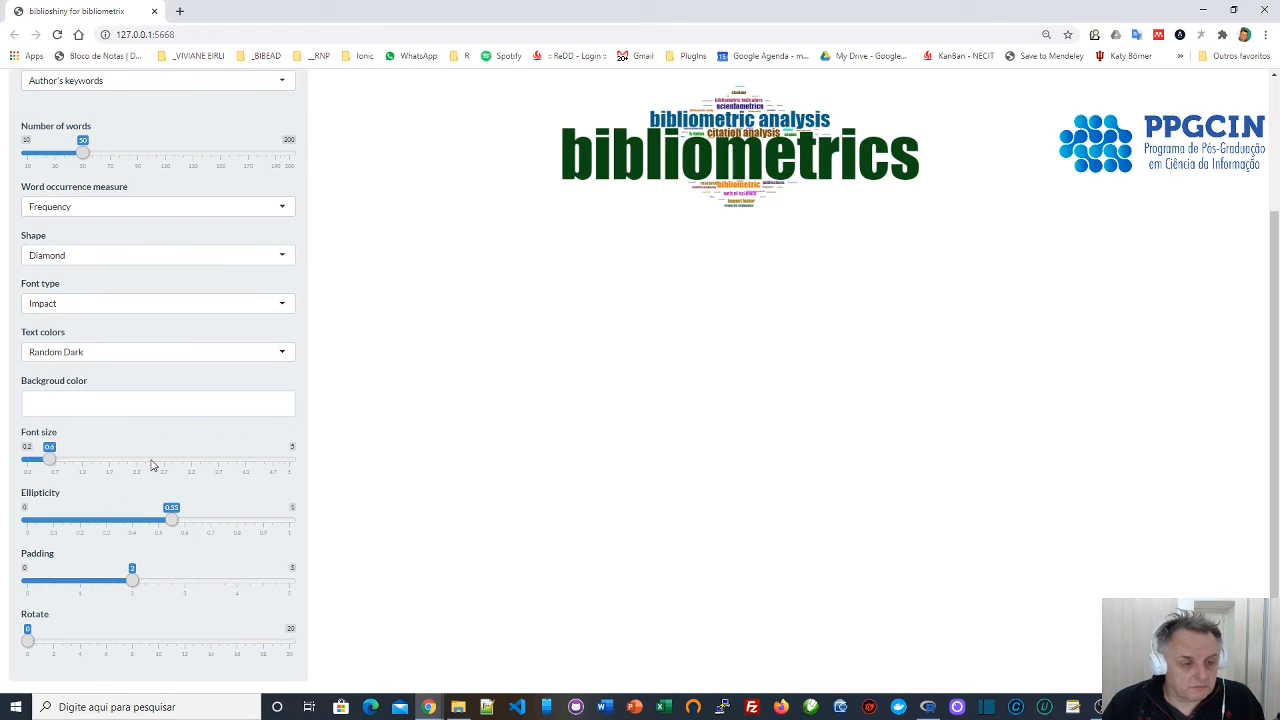
Set the word cloud's text colors to Random Light and regenerate the plot.
{"action": "scroll", "coordinate": [152, 465], "scroll_direction": "up", "scroll_amount": 1}
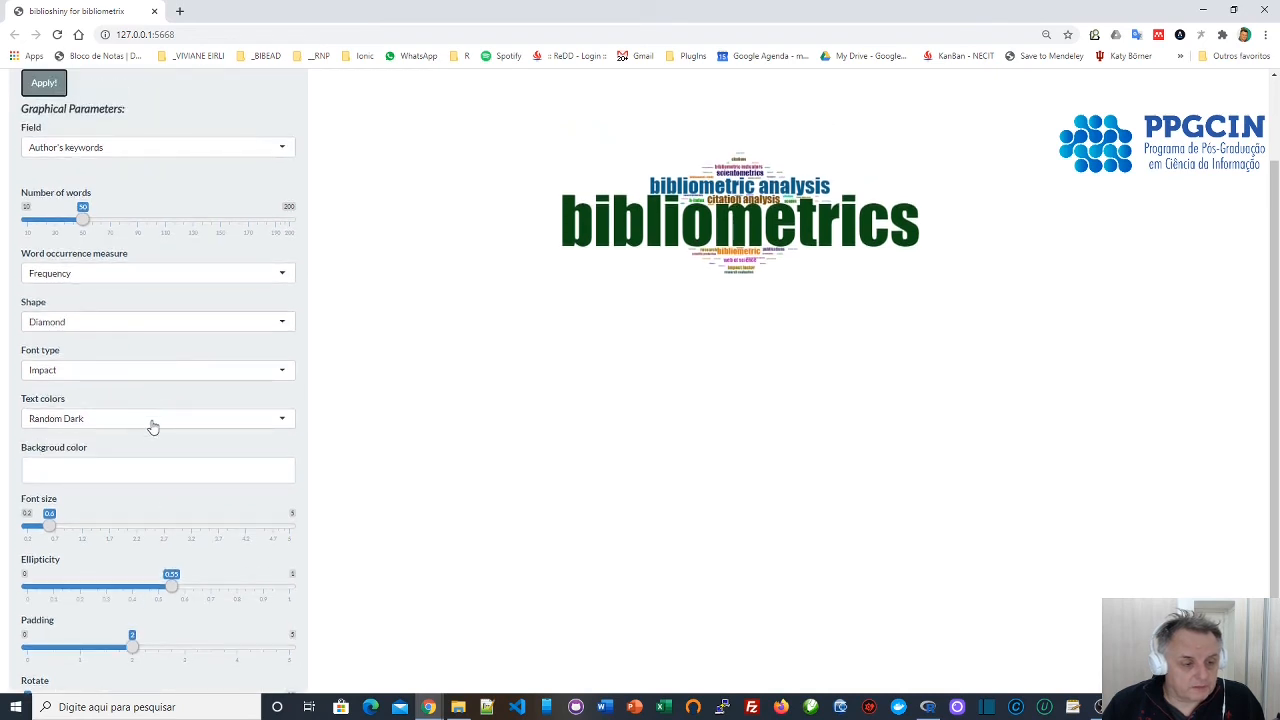
{"action": "left_click", "coordinate": [152, 427]}
{"action": "left_click", "coordinate": [71, 458]}
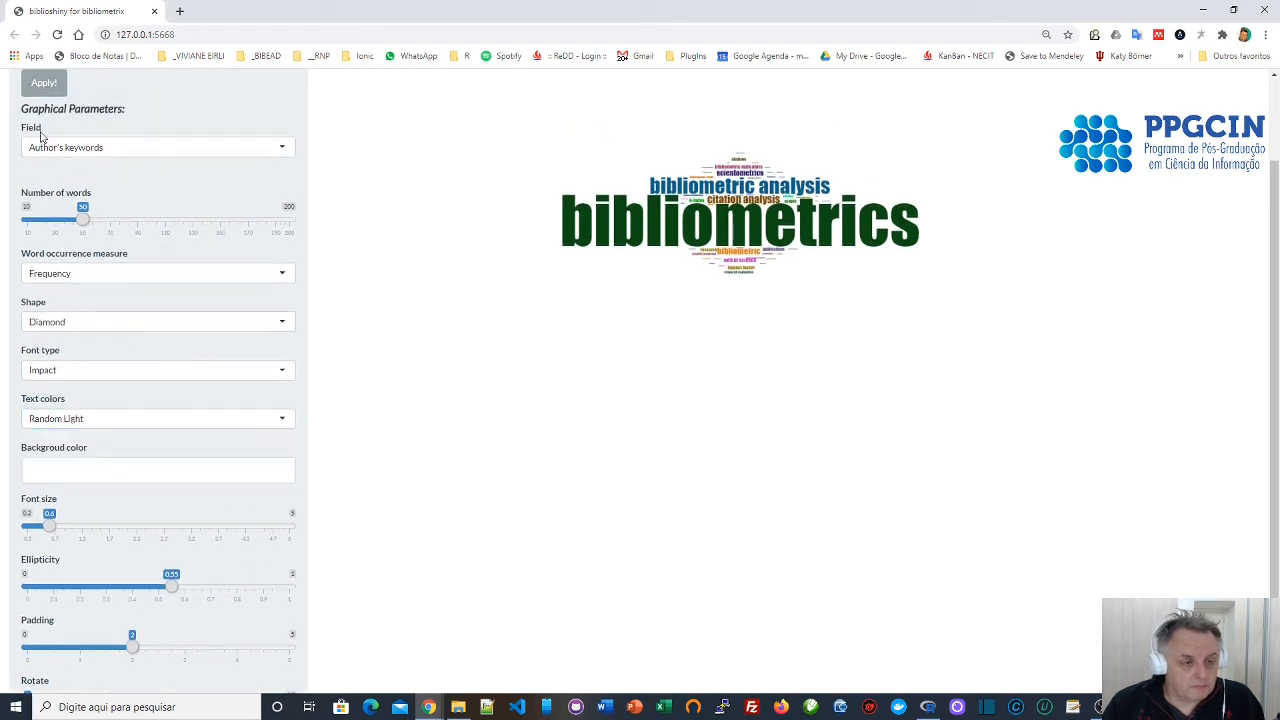
{"action": "left_click", "coordinate": [44, 82]}
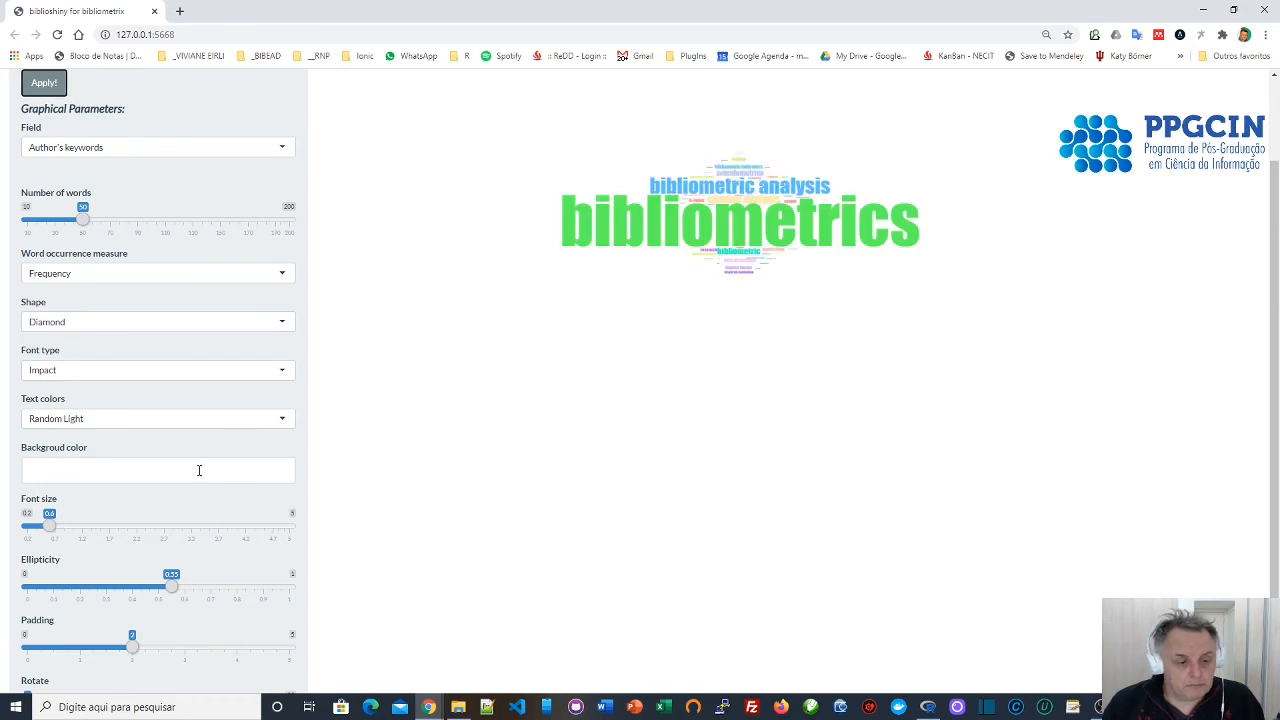
Return the word cloud's text colors to Random Dark and regenerate the plot.
{"action": "left_click", "coordinate": [89, 426]}
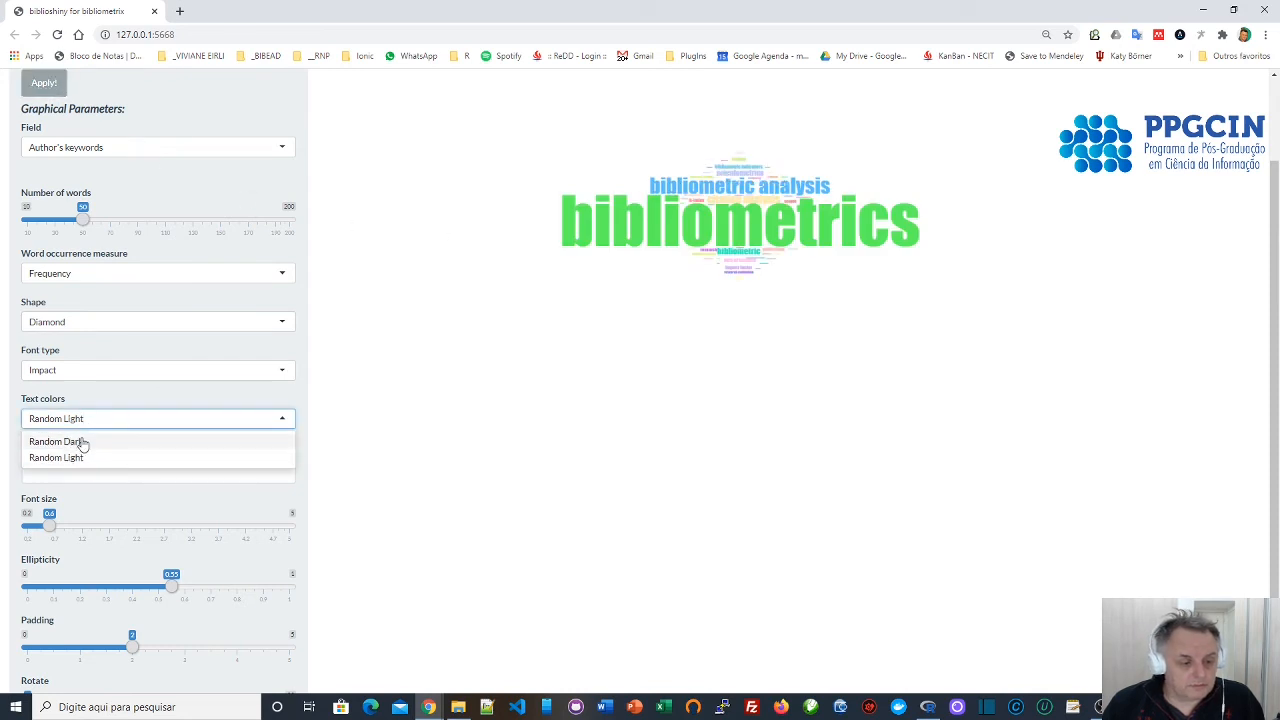
{"action": "left_click", "coordinate": [82, 446]}
{"action": "left_click", "coordinate": [44, 82]}
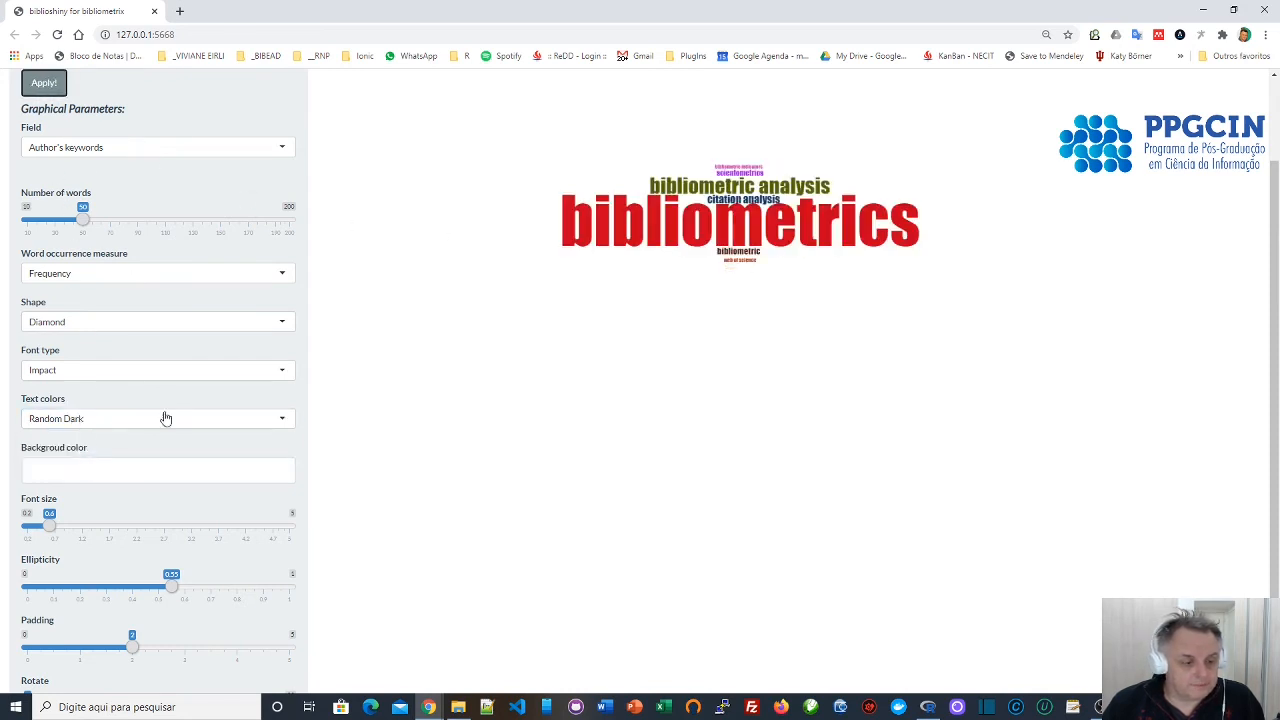
Set the word cloud's background color to black and regenerate the plot.
{"action": "left_click", "coordinate": [151, 473]}
{"action": "left_click_drag", "start_coordinate": [29, 526], "coordinate": [24, 574]}
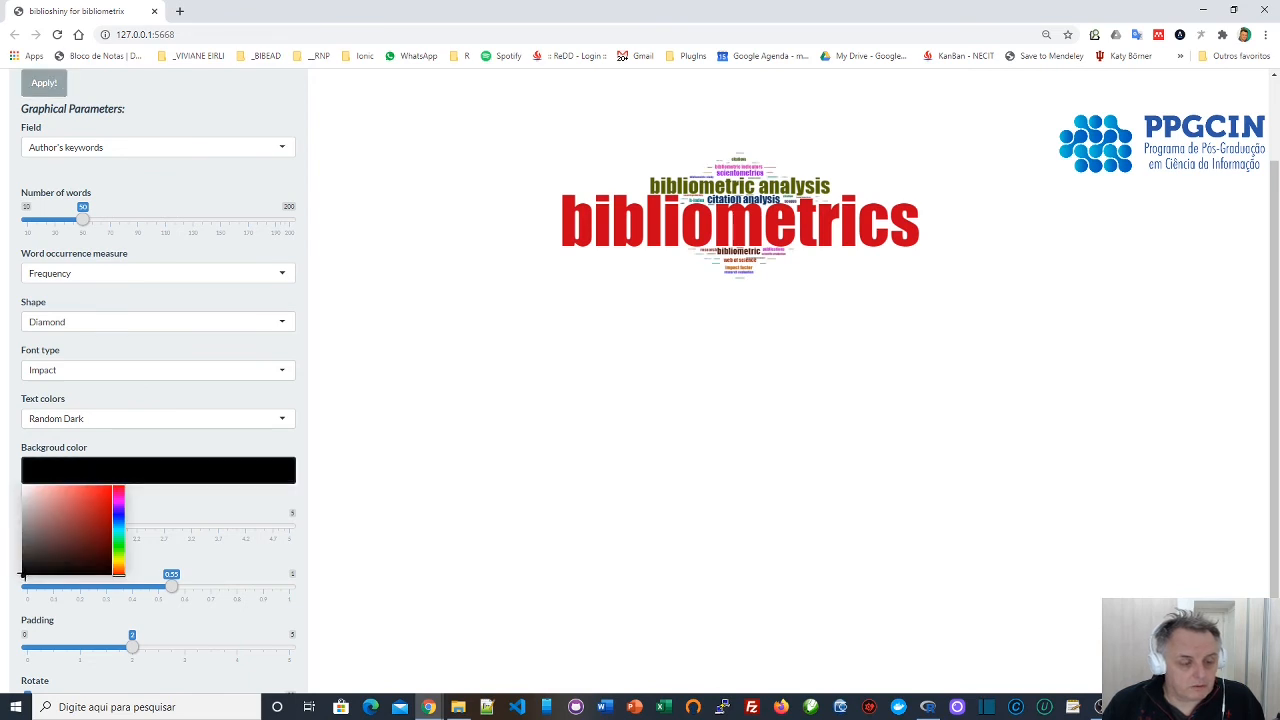
{"action": "left_click", "coordinate": [46, 83]}
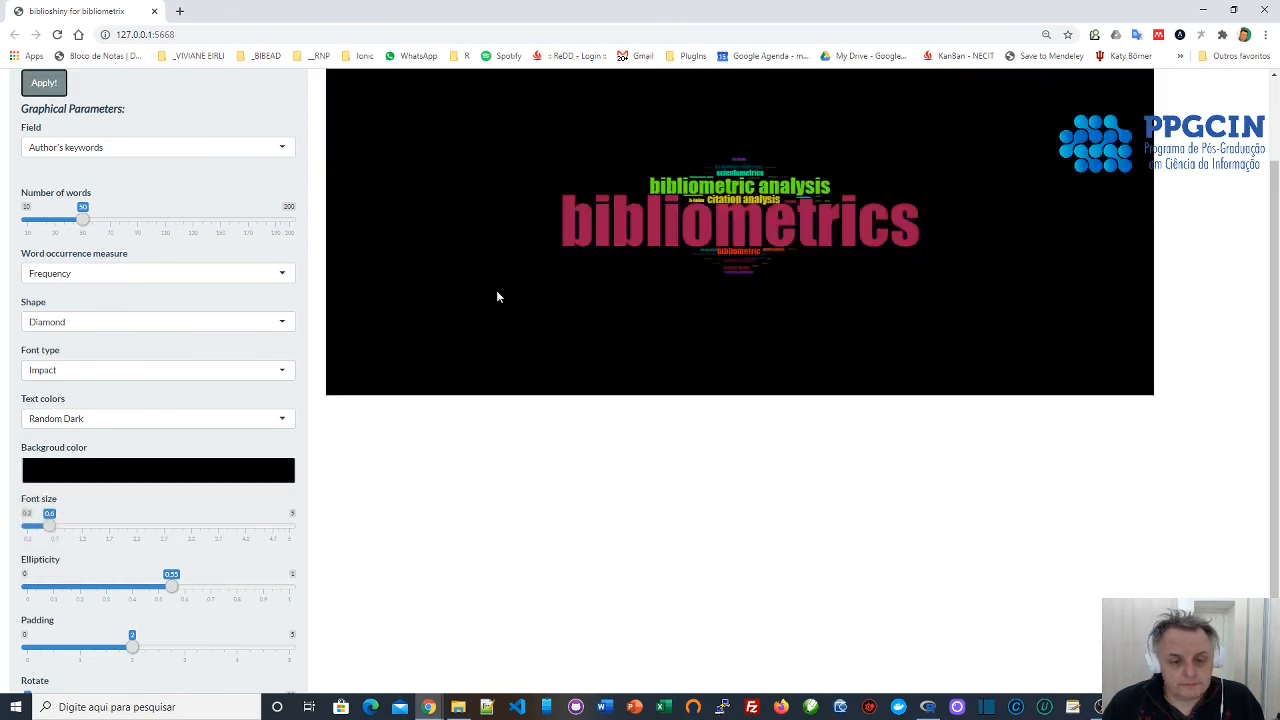
Apply Random Light text colors to the word cloud on the black background.
{"action": "left_click", "coordinate": [83, 420]}
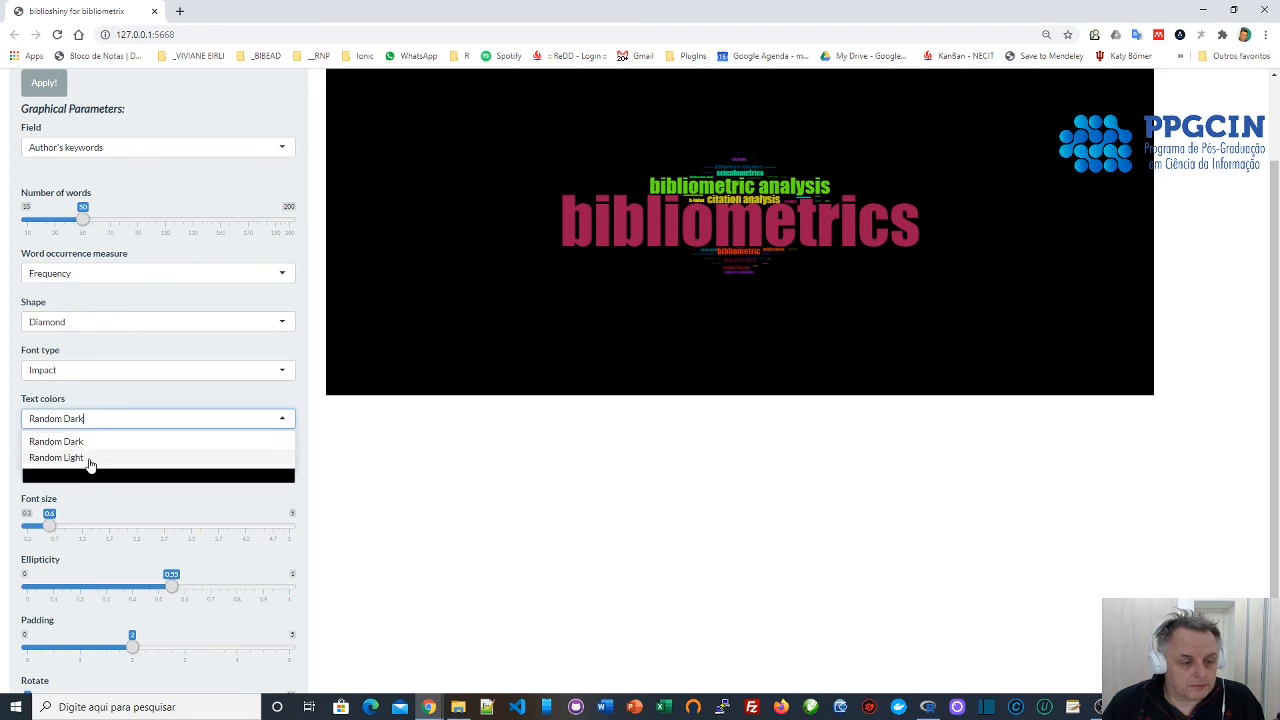
{"action": "left_click", "coordinate": [89, 457]}
{"action": "left_click", "coordinate": [44, 83]}
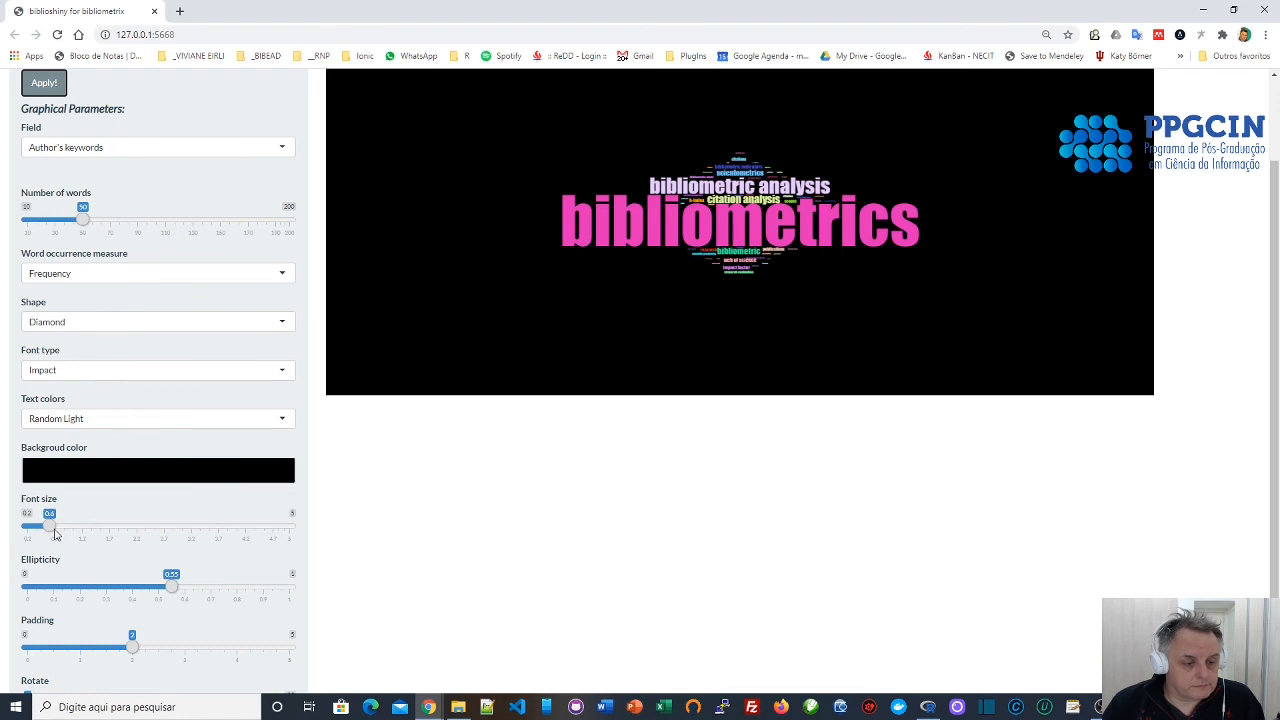
Regenerate the word cloud with font size 3.2 and the Star shape.
{"action": "left_click_drag", "start_coordinate": [50, 527], "coordinate": [197, 537]}
{"action": "left_click", "coordinate": [44, 83]}
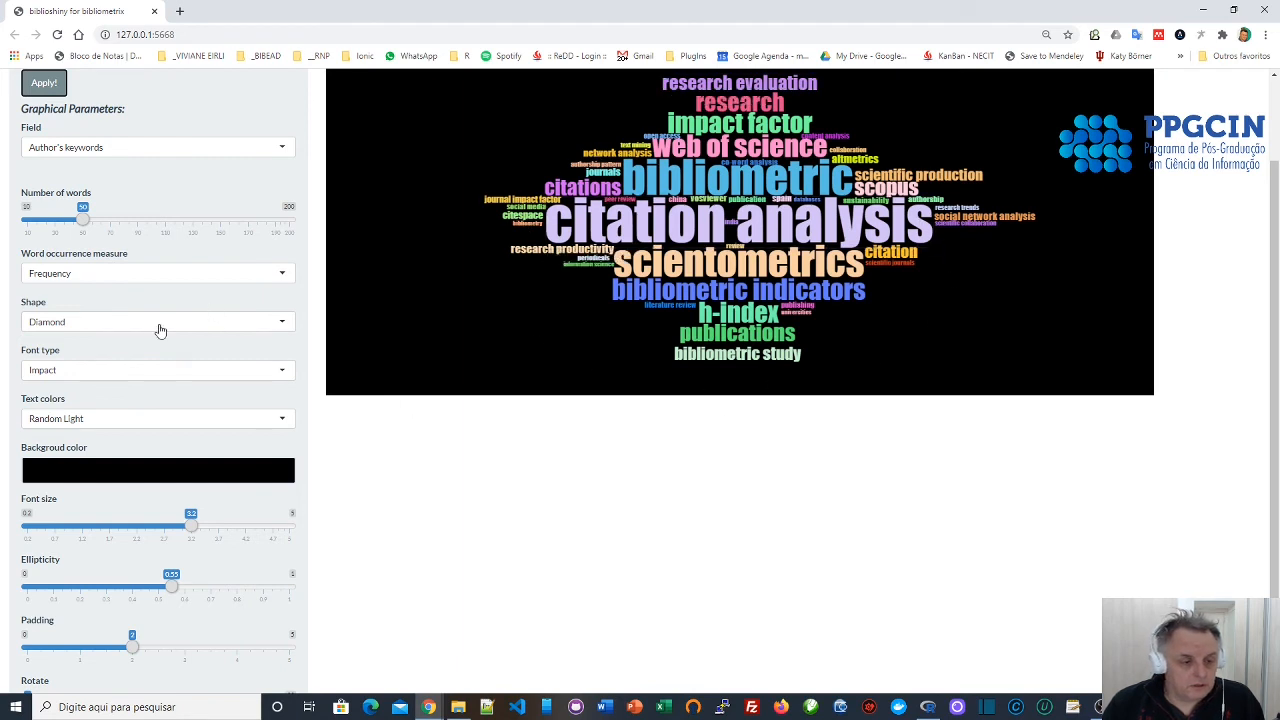
{"action": "left_click", "coordinate": [50, 322]}
{"action": "left_click", "coordinate": [76, 406]}
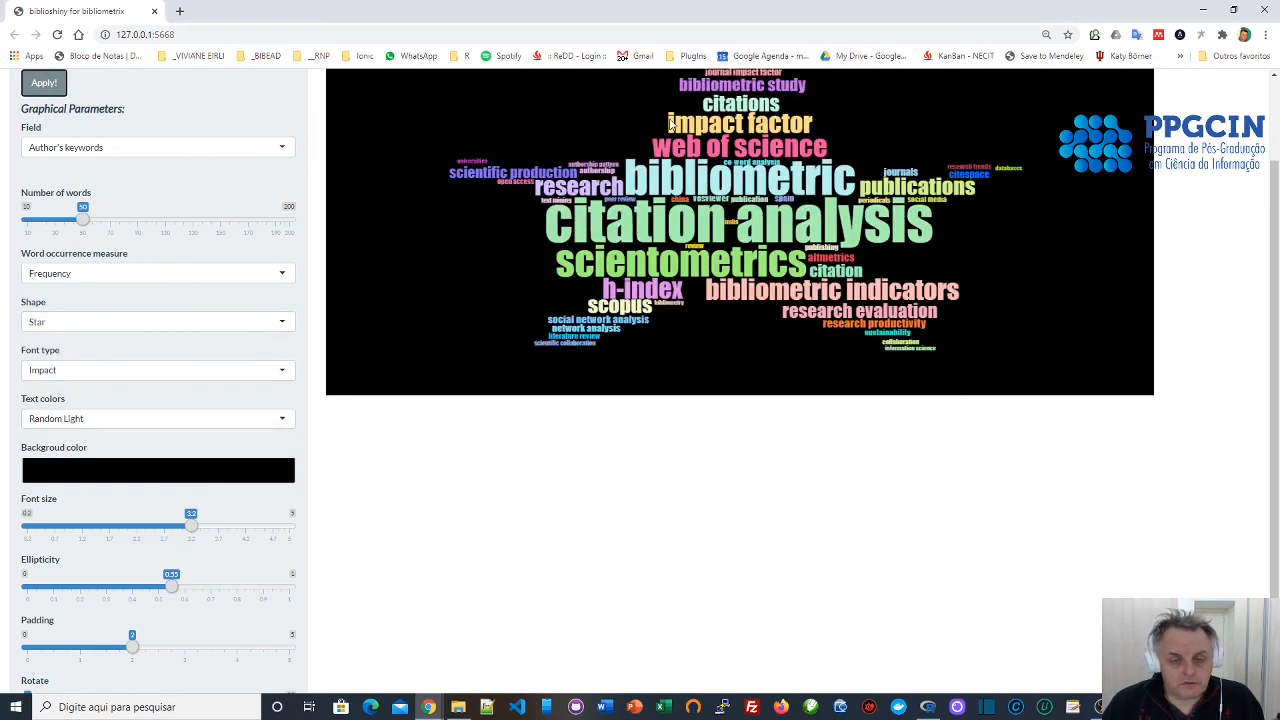
Set the word cloud's shape to Triangle and regenerate the plot.
{"action": "left_click", "coordinate": [74, 322]}
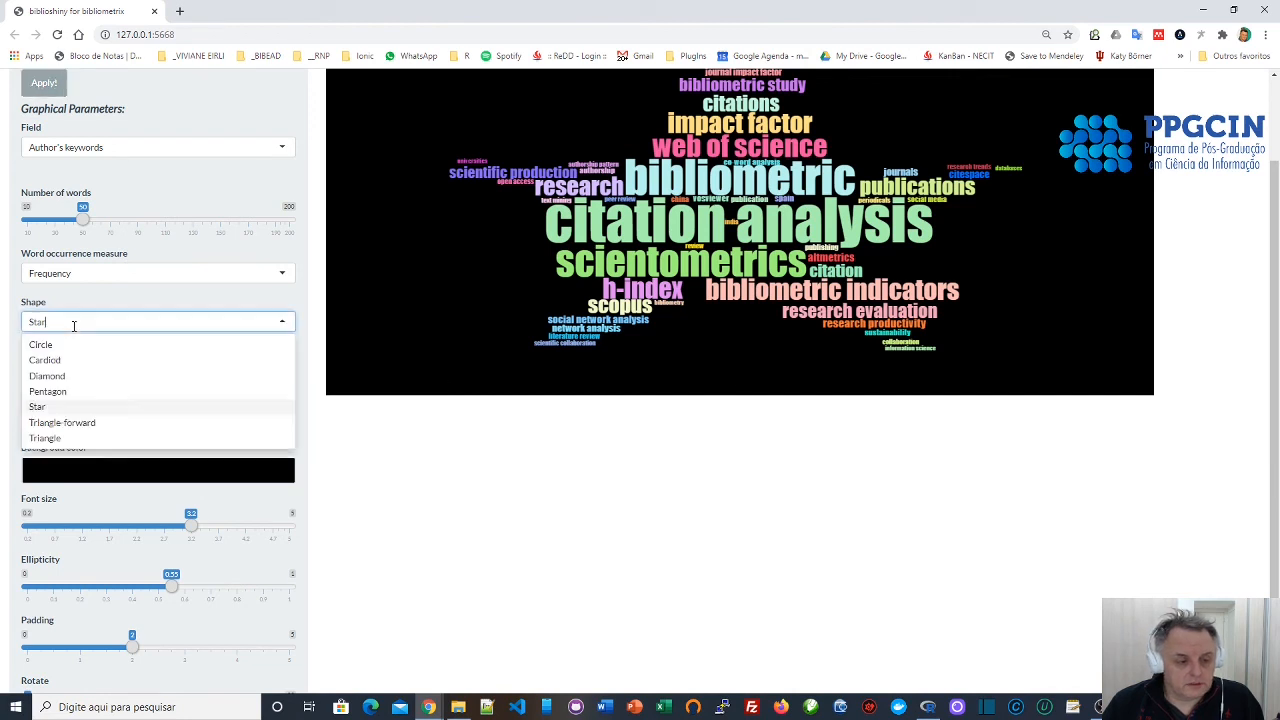
{"action": "left_click", "coordinate": [93, 444]}
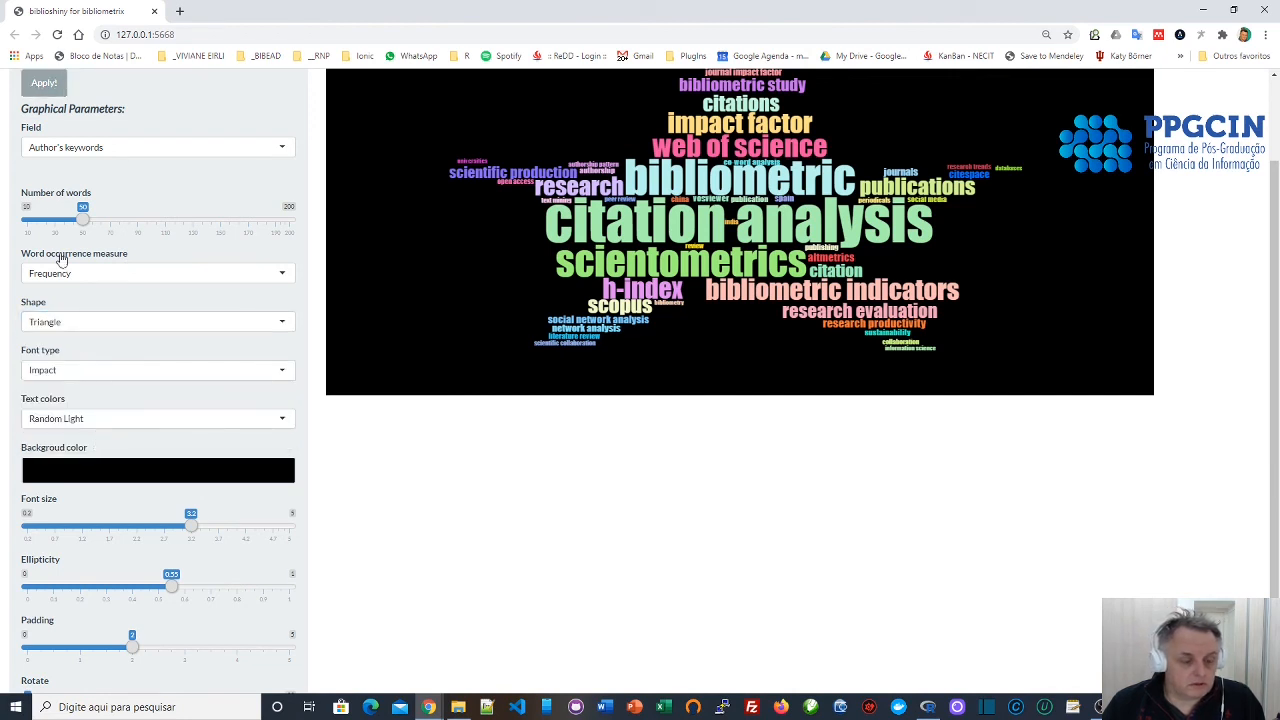
{"action": "left_click", "coordinate": [53, 88]}
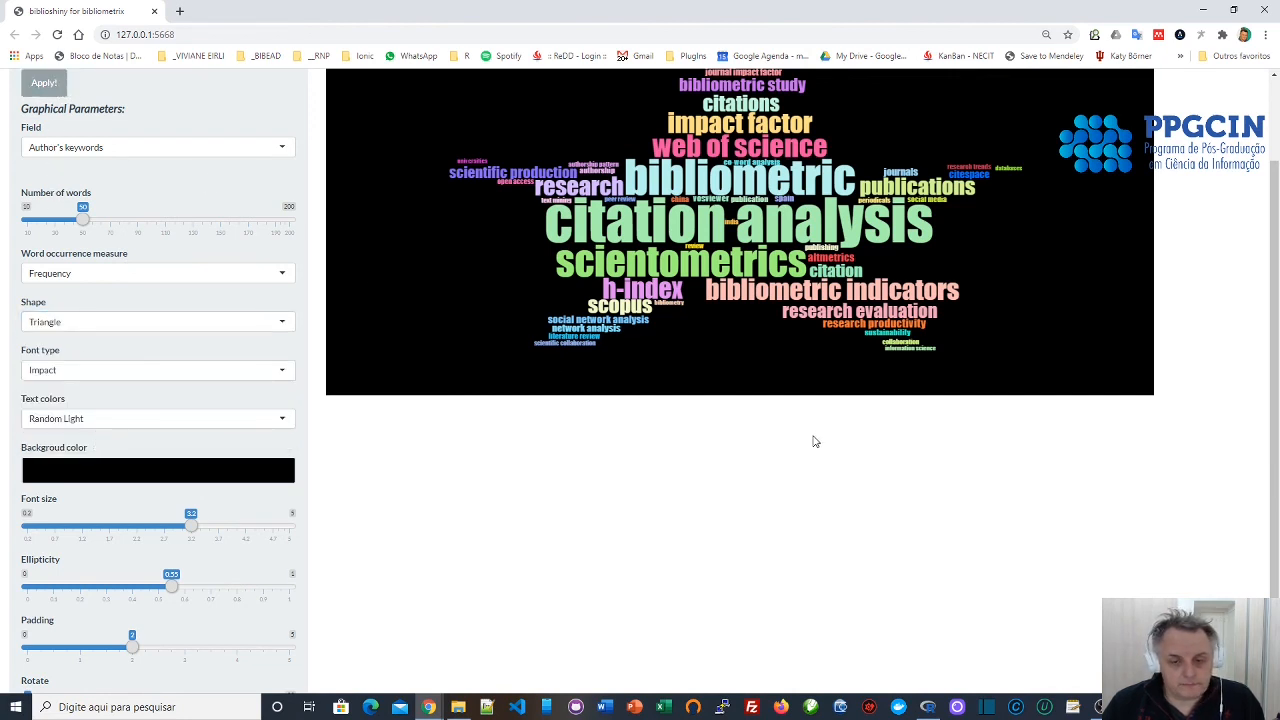
{"action": "left_click", "coordinate": [33, 90]}
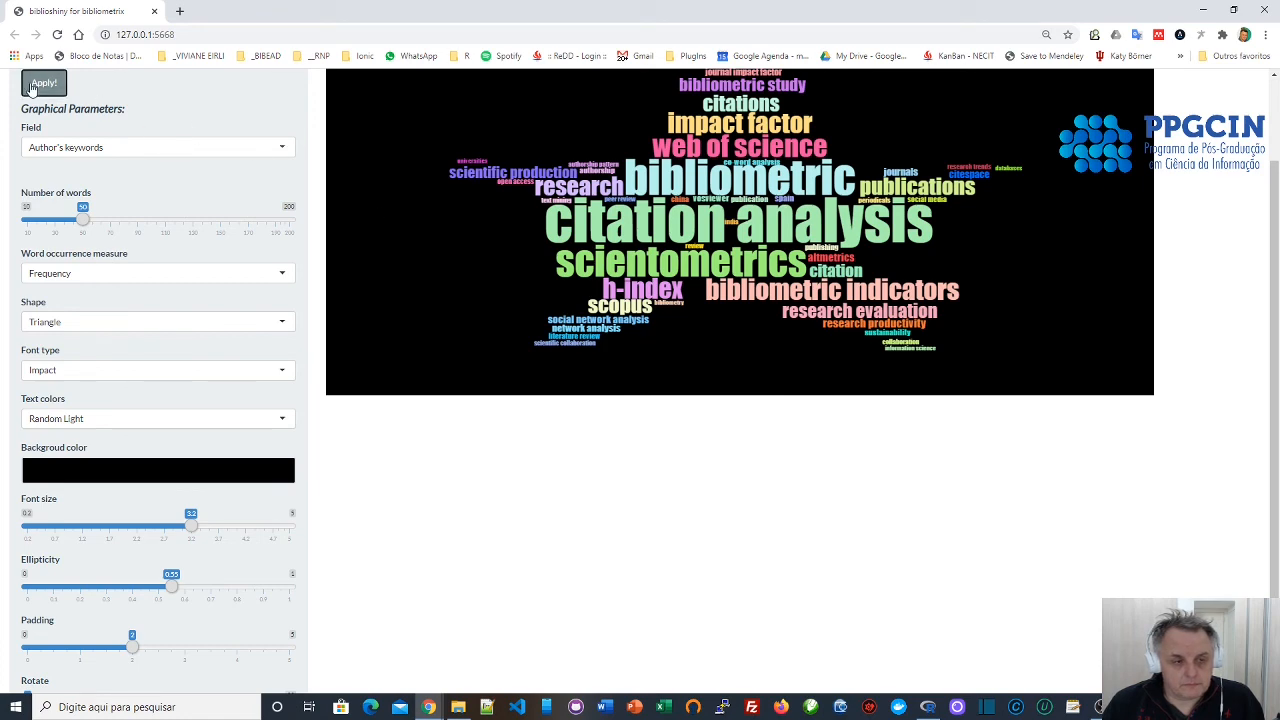
{"action": "scroll", "coordinate": [688, 472], "scroll_direction": "up", "scroll_amount": 1}
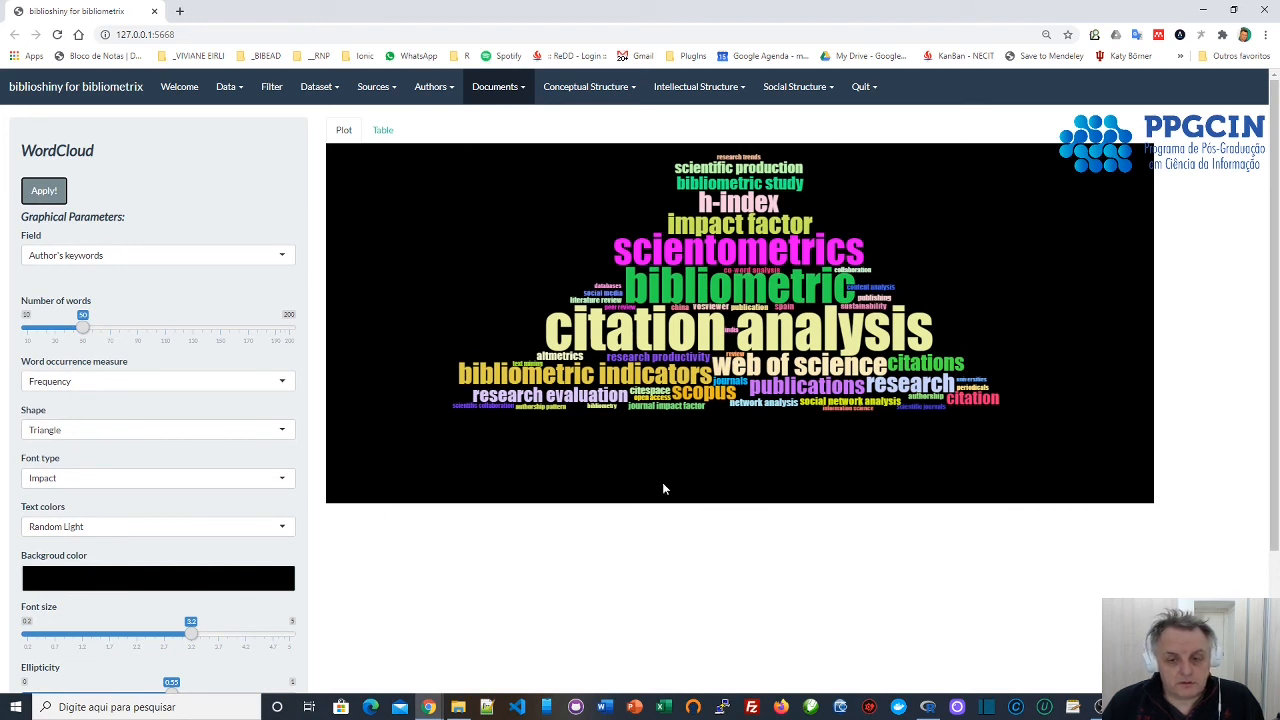
{"action": "mouse_move", "coordinate": [695, 190]}
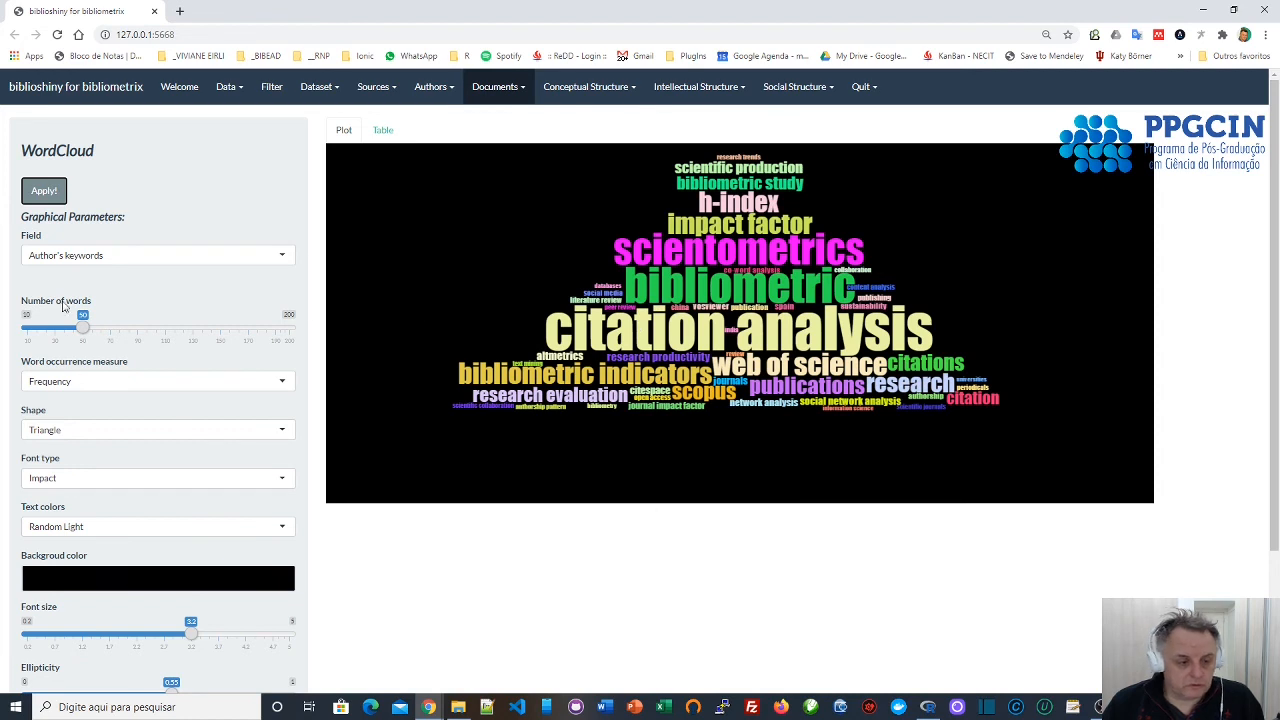
Switch the word cloud's field to Keywords Plus and regenerate the plot.
{"action": "left_click", "coordinate": [80, 260]}
{"action": "left_click", "coordinate": [72, 280]}
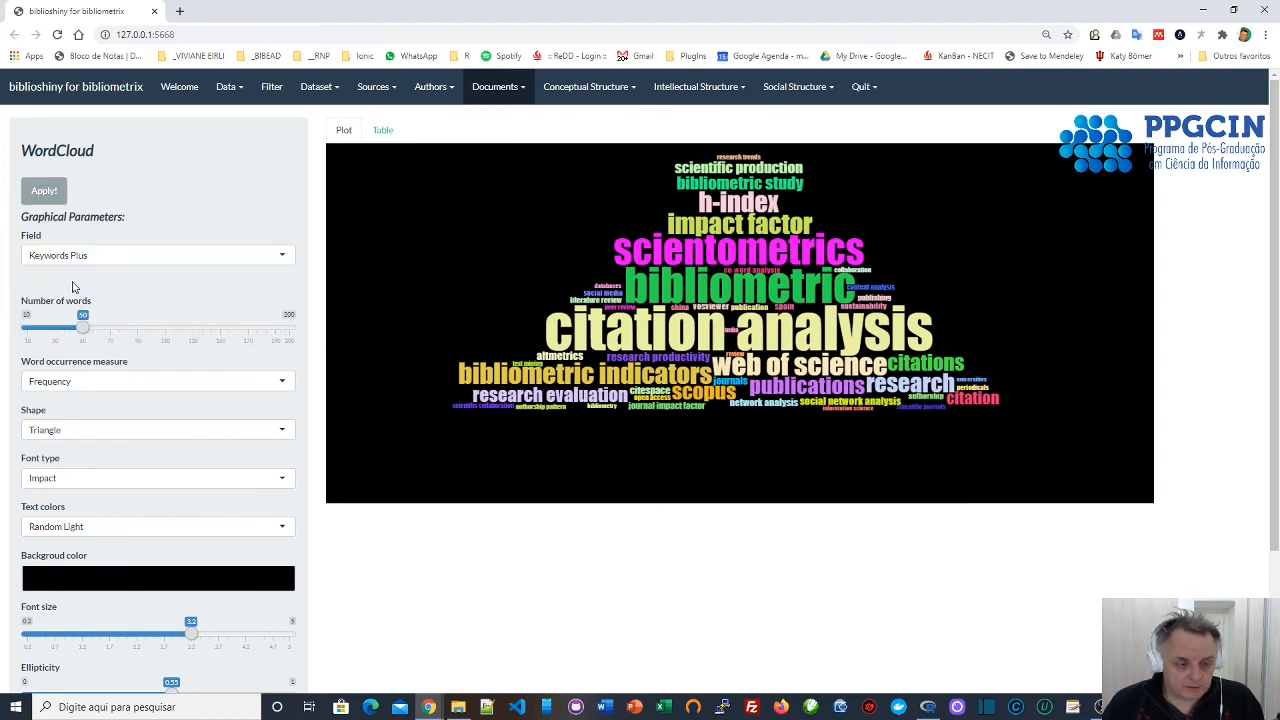
{"action": "left_click", "coordinate": [44, 198]}
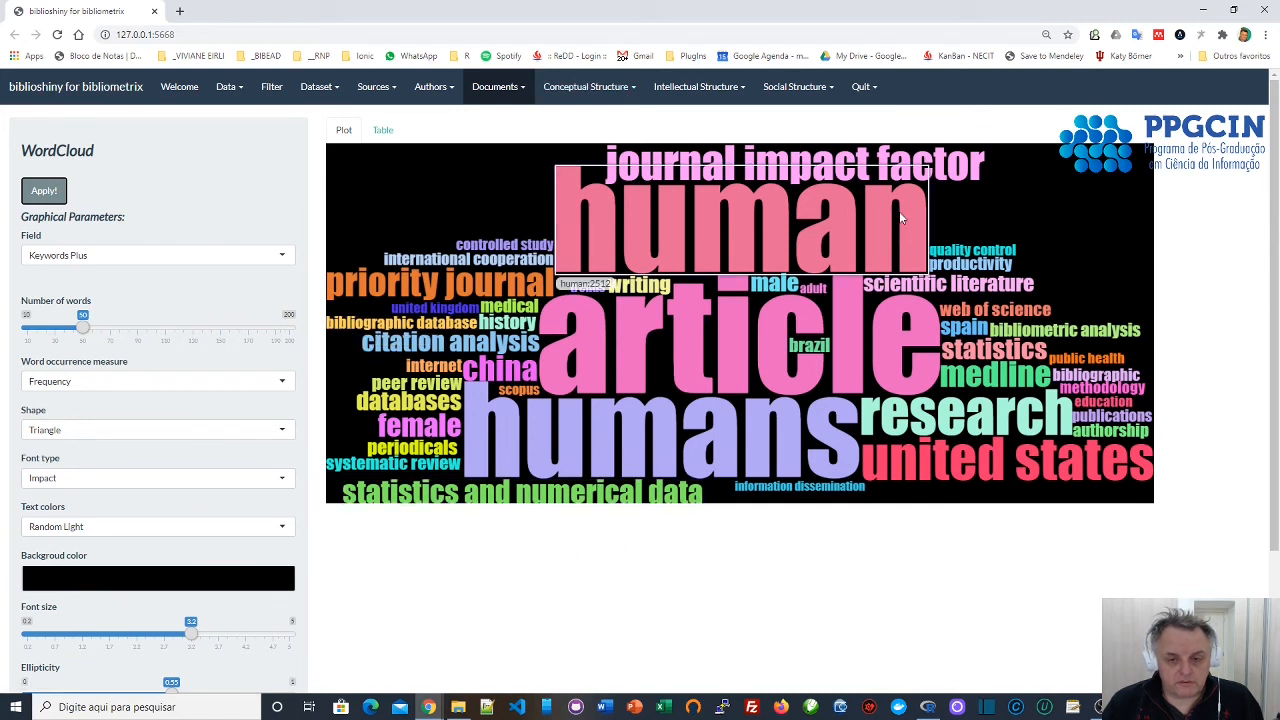
Open the TreeMap analysis of document words and generate its plot for Keywords Plus.
{"action": "left_click", "coordinate": [494, 88]}
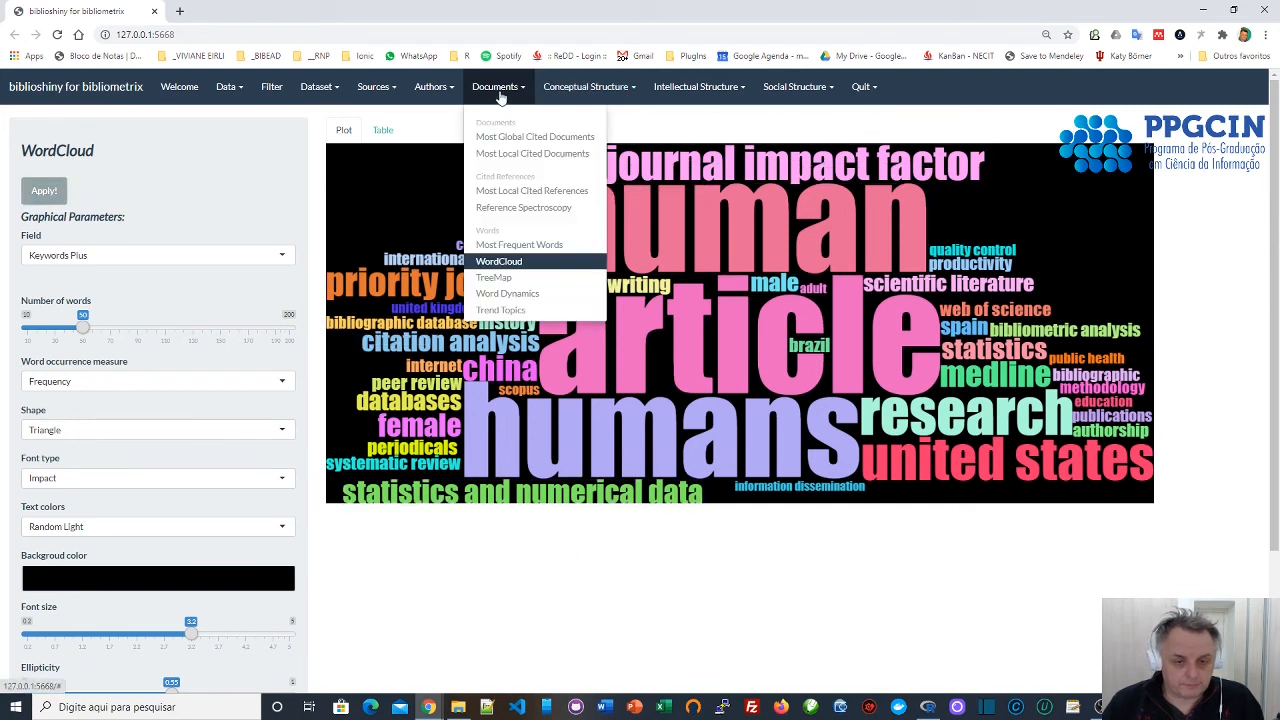
{"action": "left_click", "coordinate": [490, 280]}
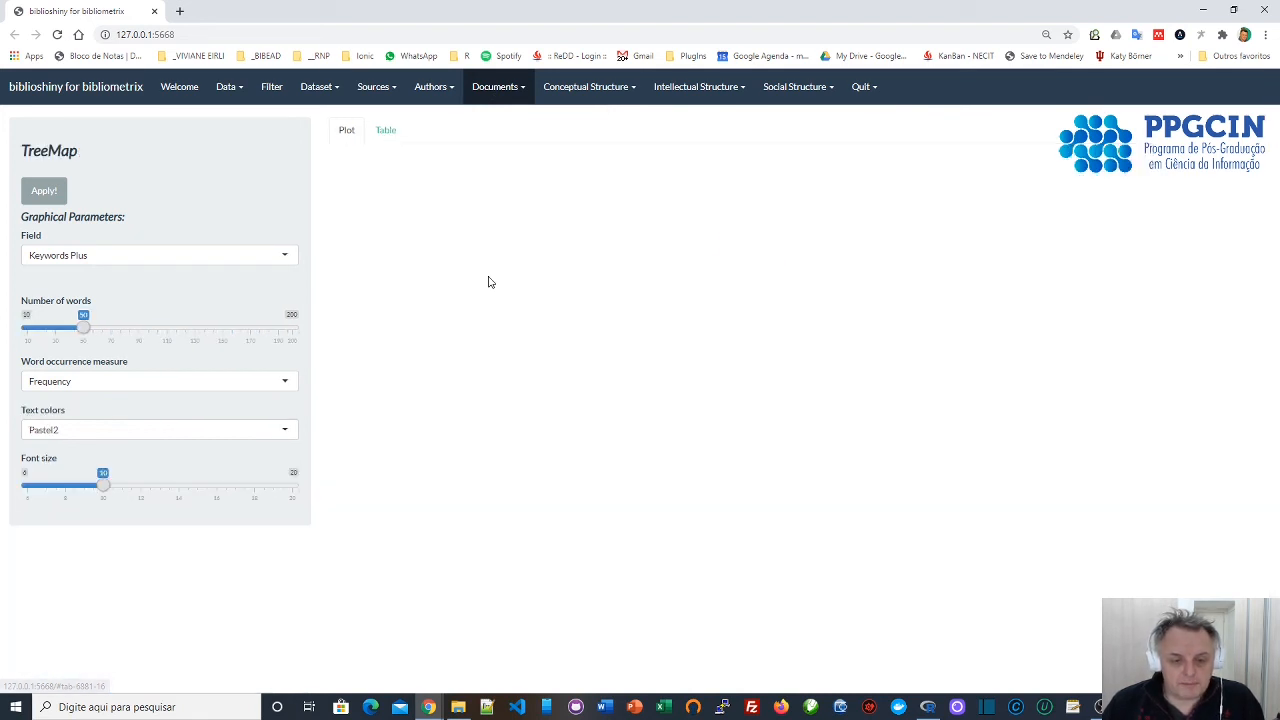
{"action": "left_click", "coordinate": [45, 190]}
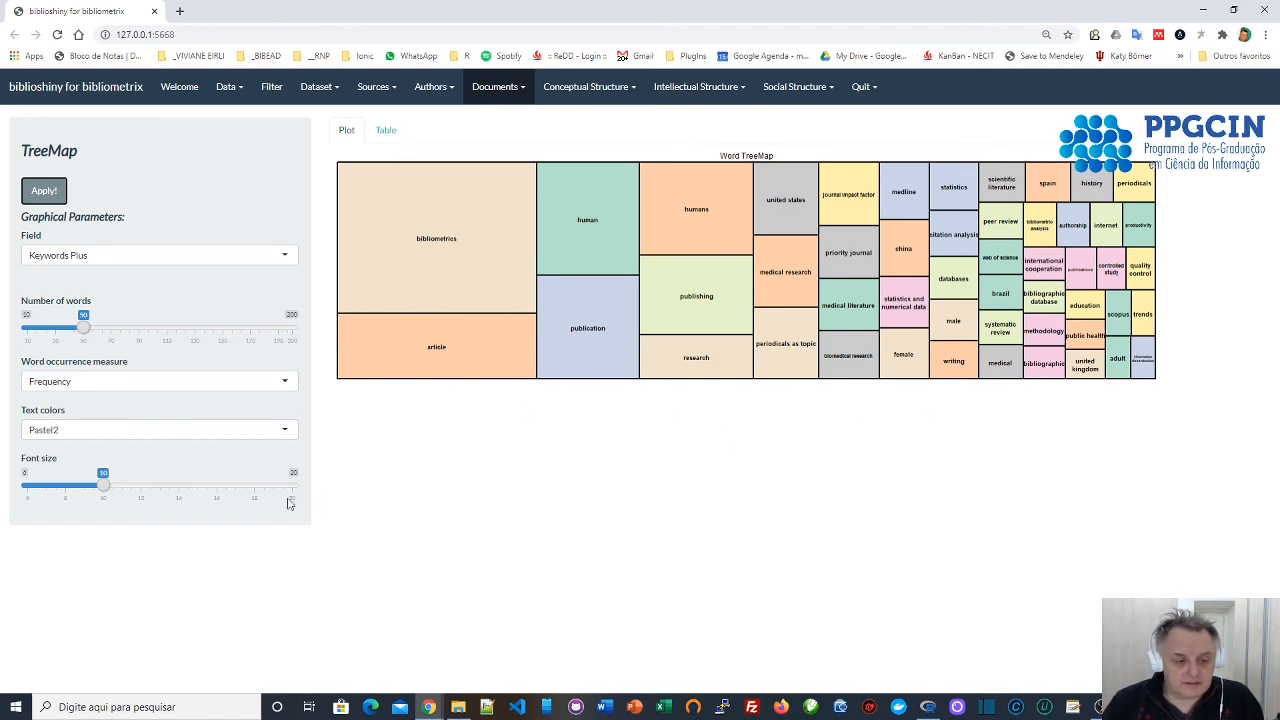
Set the TreeMap's word occurrence measure to Log10 and regenerate the plot.
{"action": "left_click", "coordinate": [121, 380]}
{"action": "left_click", "coordinate": [121, 380]}
{"action": "left_click", "coordinate": [121, 378]}
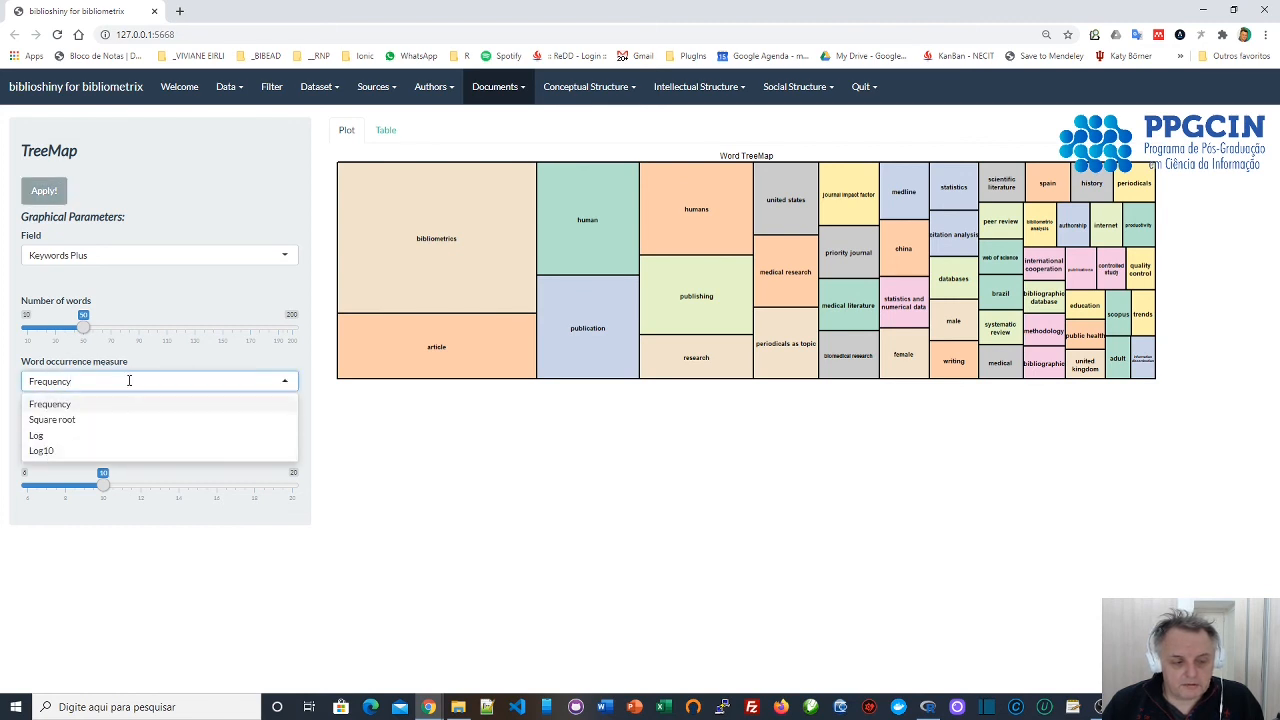
{"action": "left_click", "coordinate": [65, 451]}
{"action": "left_click", "coordinate": [44, 190]}
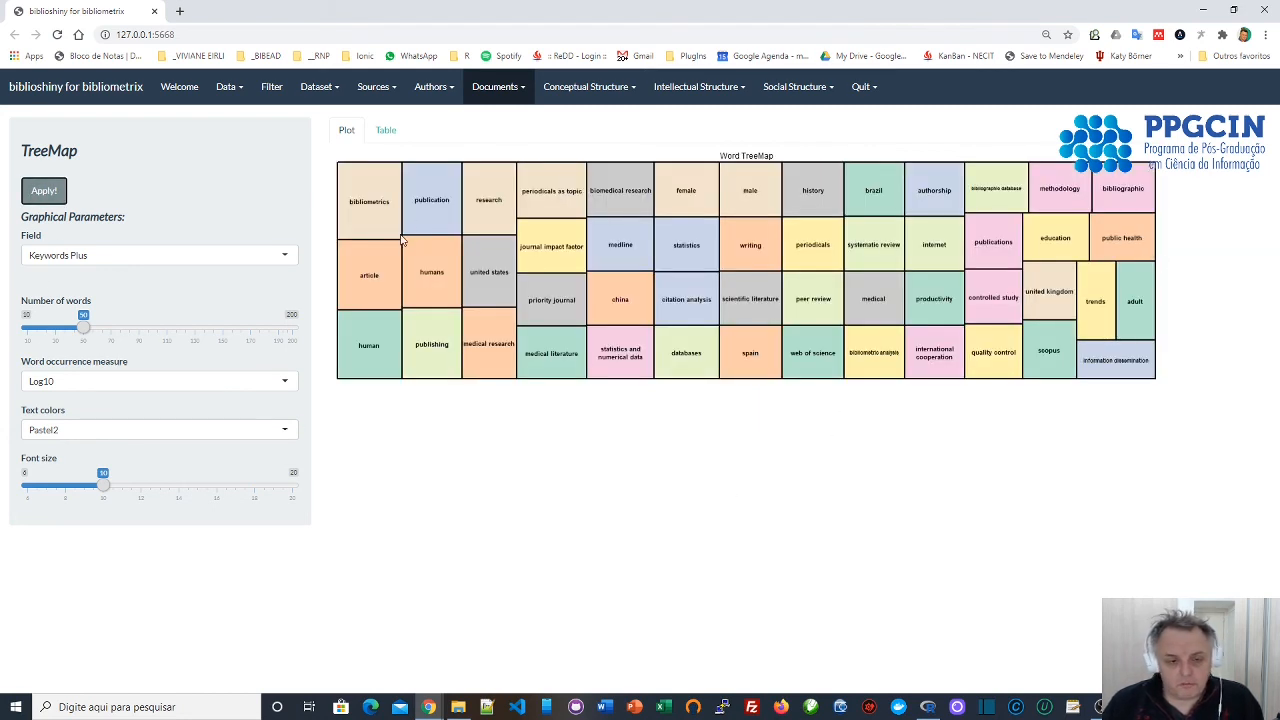
Set the TreeMap's word occurrence measure to Log and regenerate the plot.
{"action": "left_click", "coordinate": [127, 383]}
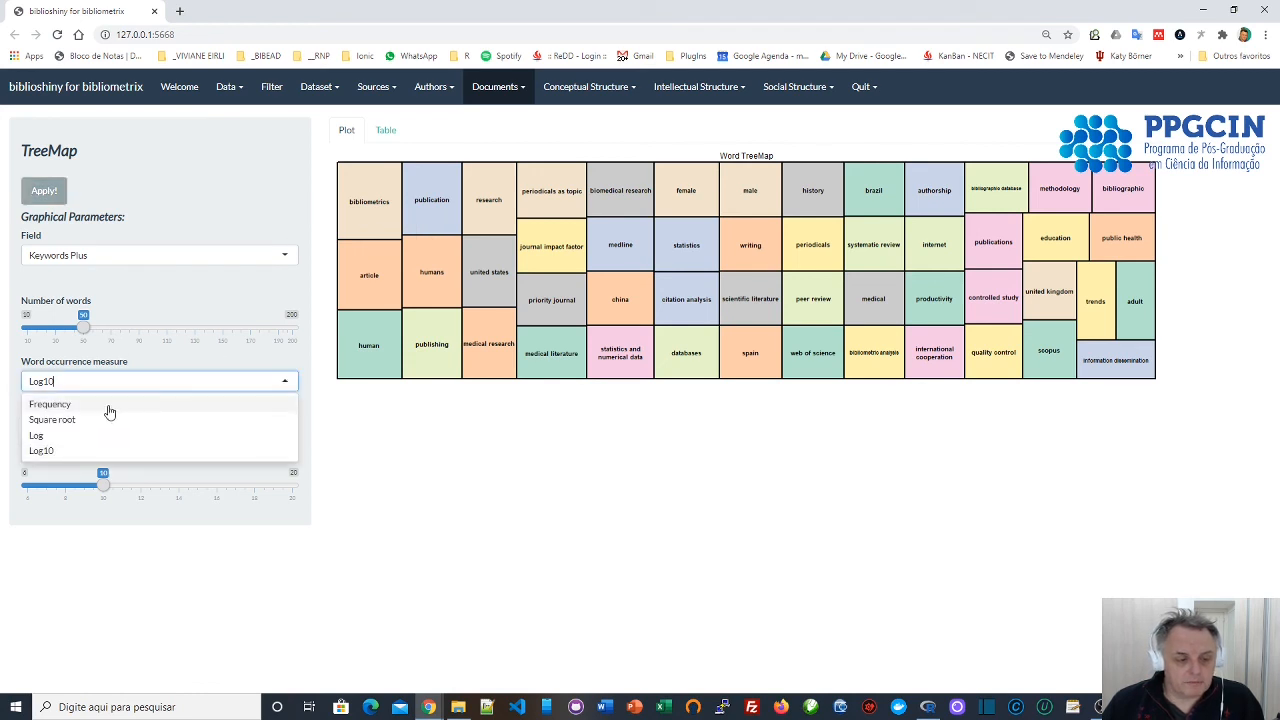
{"action": "left_click", "coordinate": [101, 436]}
{"action": "left_click", "coordinate": [48, 195]}
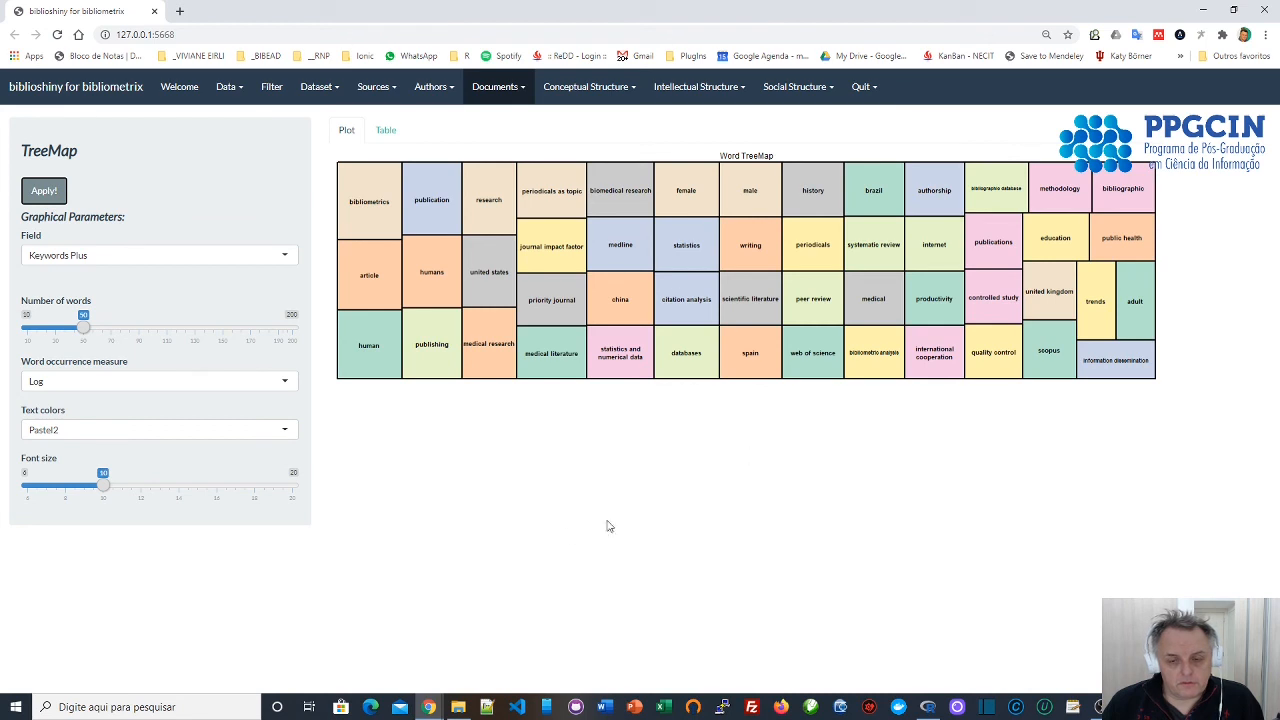
Generate the Trend Topics plot for Keywords Plus with 3 words per year and word label size 8.
{"action": "left_click", "coordinate": [492, 90]}
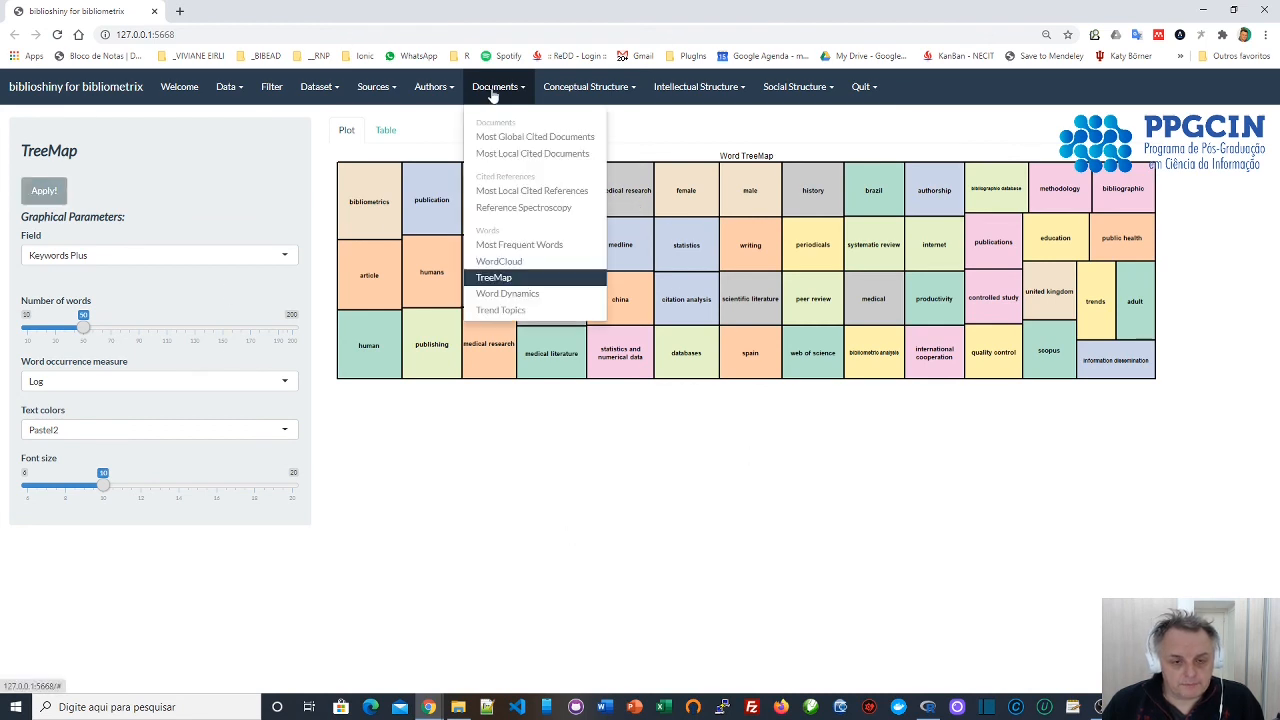
{"action": "left_click", "coordinate": [509, 312]}
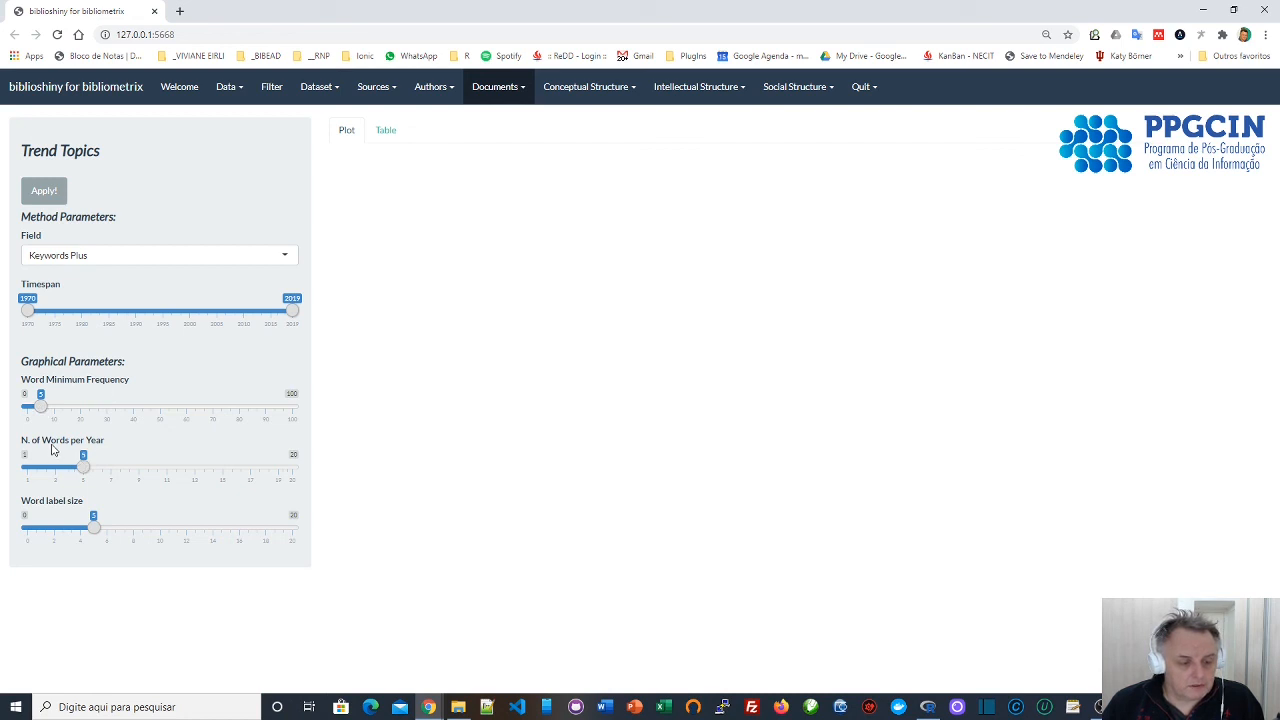
{"action": "left_click_drag", "start_coordinate": [87, 477], "coordinate": [61, 479]}
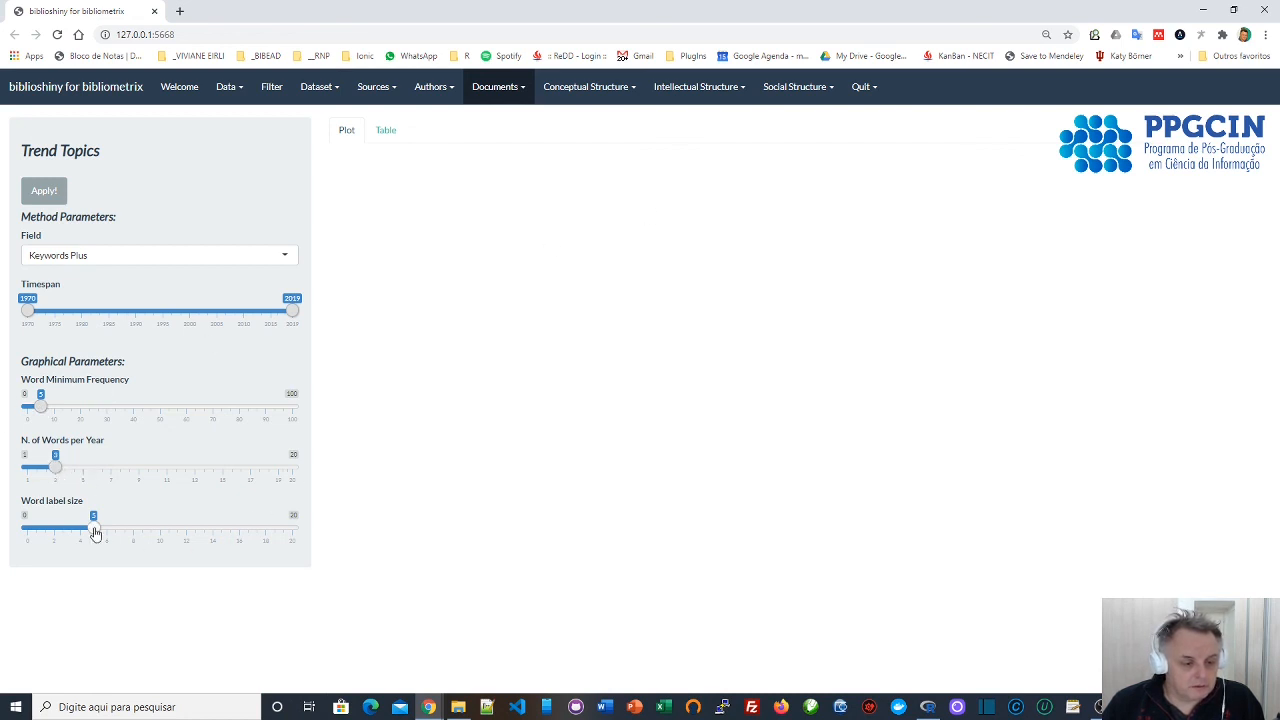
{"action": "left_click", "coordinate": [133, 528]}
{"action": "left_click", "coordinate": [50, 188]}
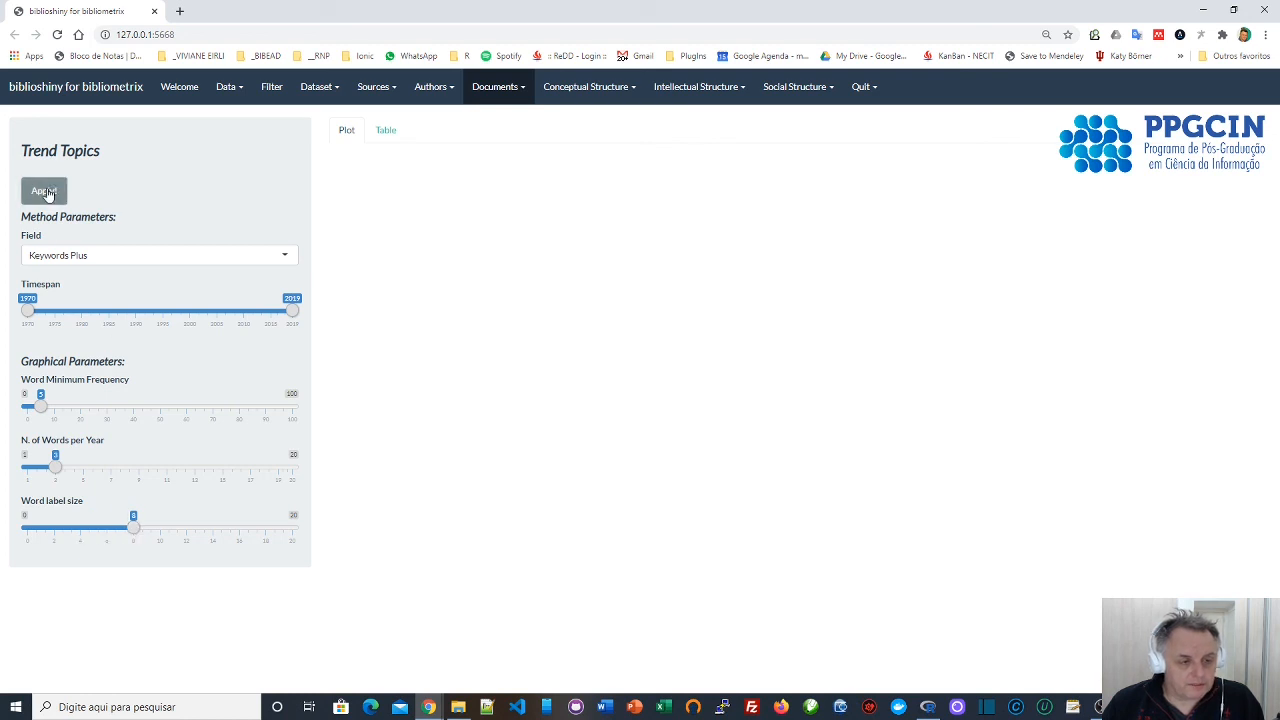